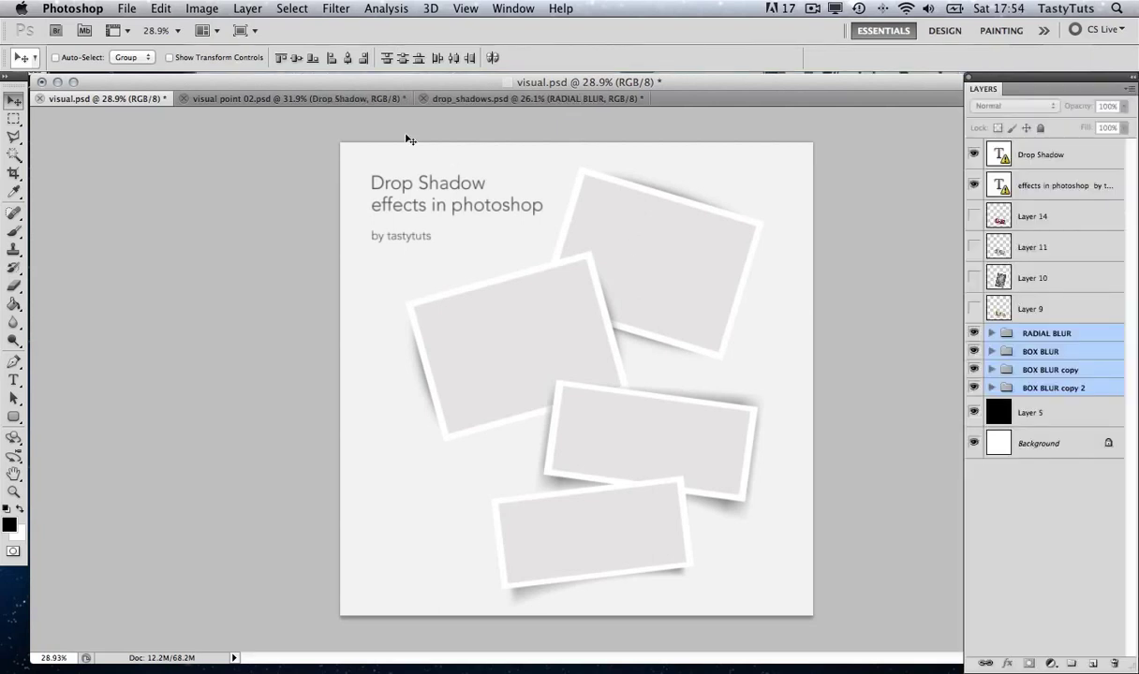
Step: Switch to the visual point 02.psd document with its single drop-shadowed frame
left_click(327, 98)
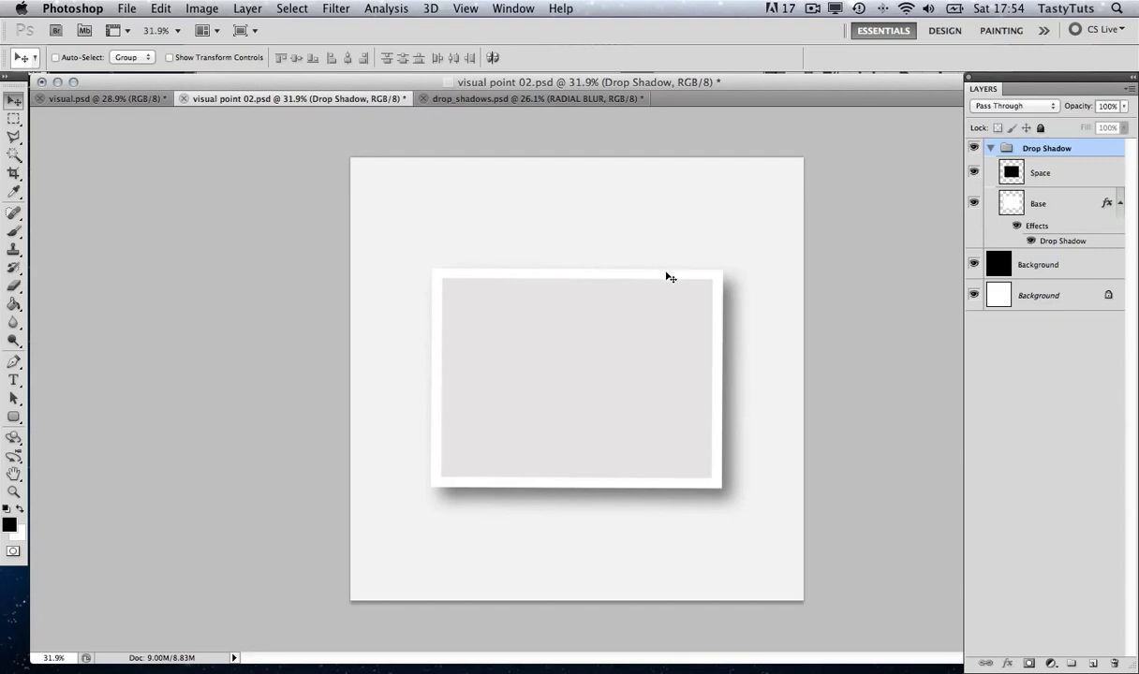
double_click(1072, 205)
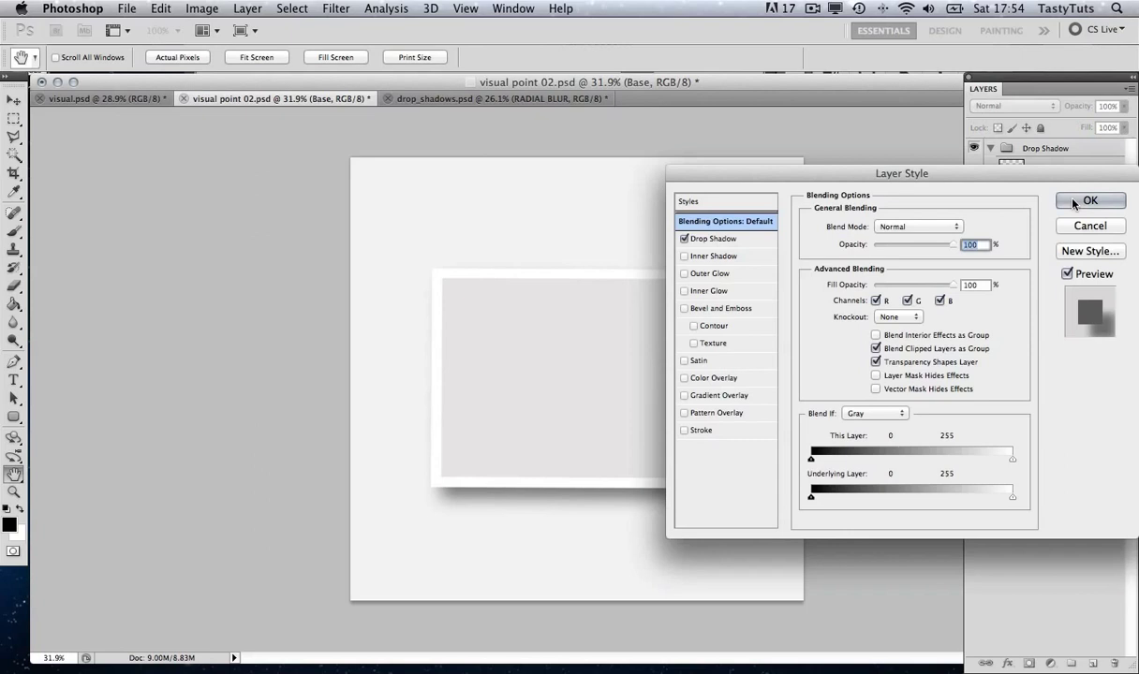
left_click_drag(1029, 162, 999, 317)
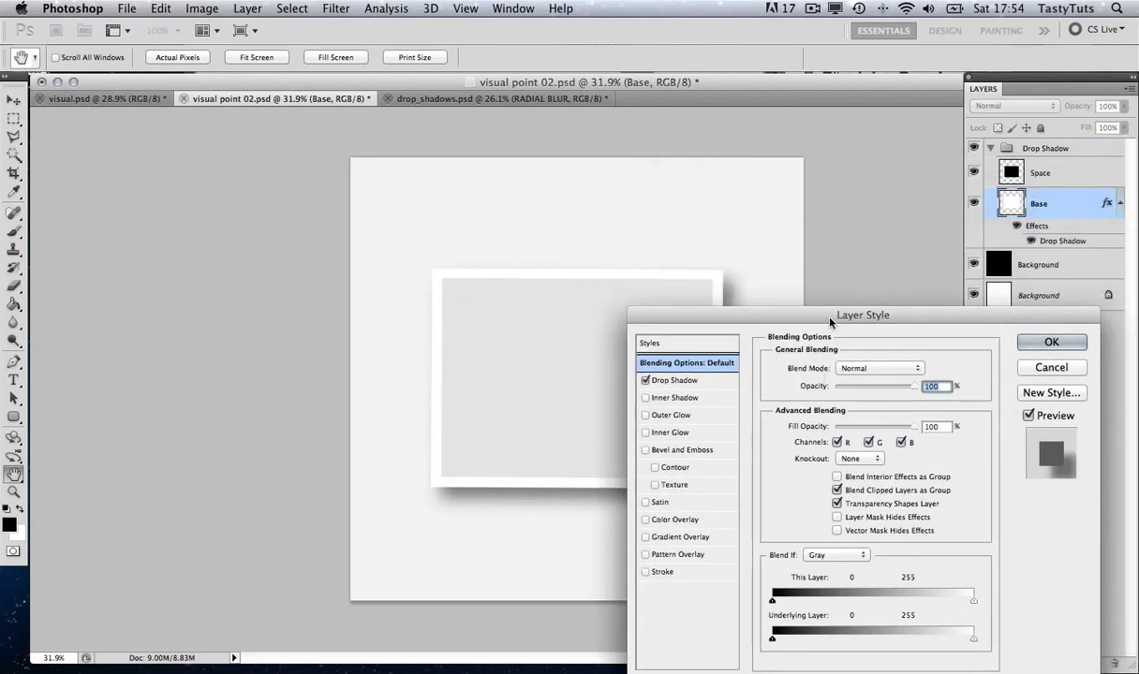
left_click_drag(792, 313, 797, 291)
left_click(651, 359)
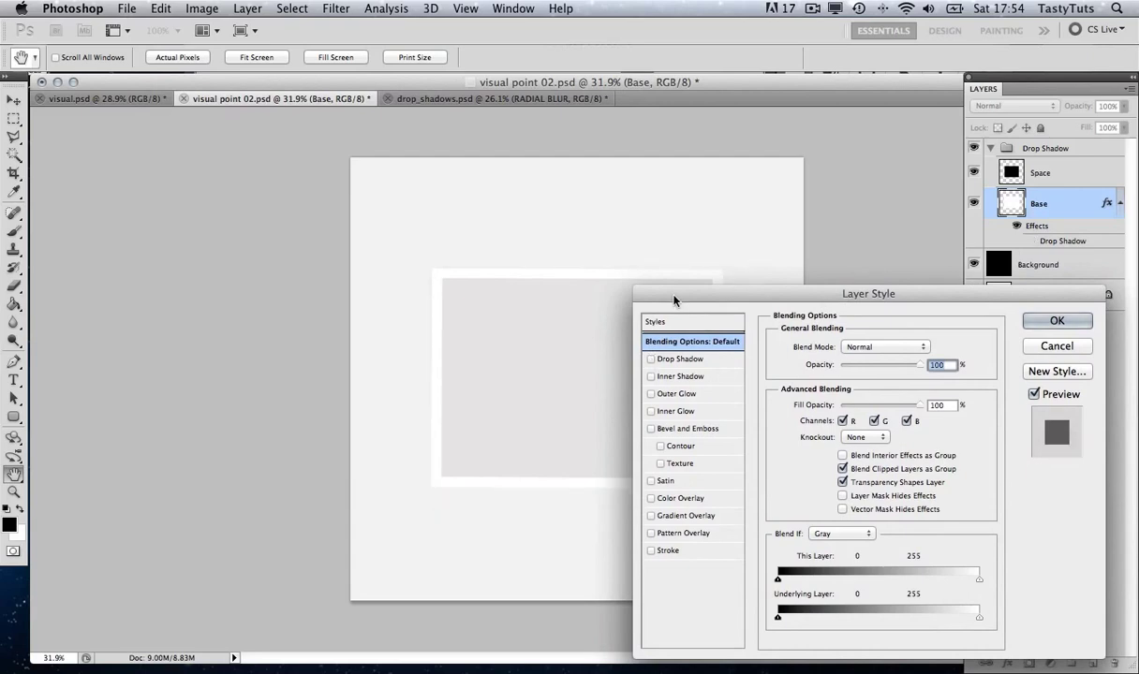
left_click_drag(644, 292, 620, 236)
left_click(683, 342)
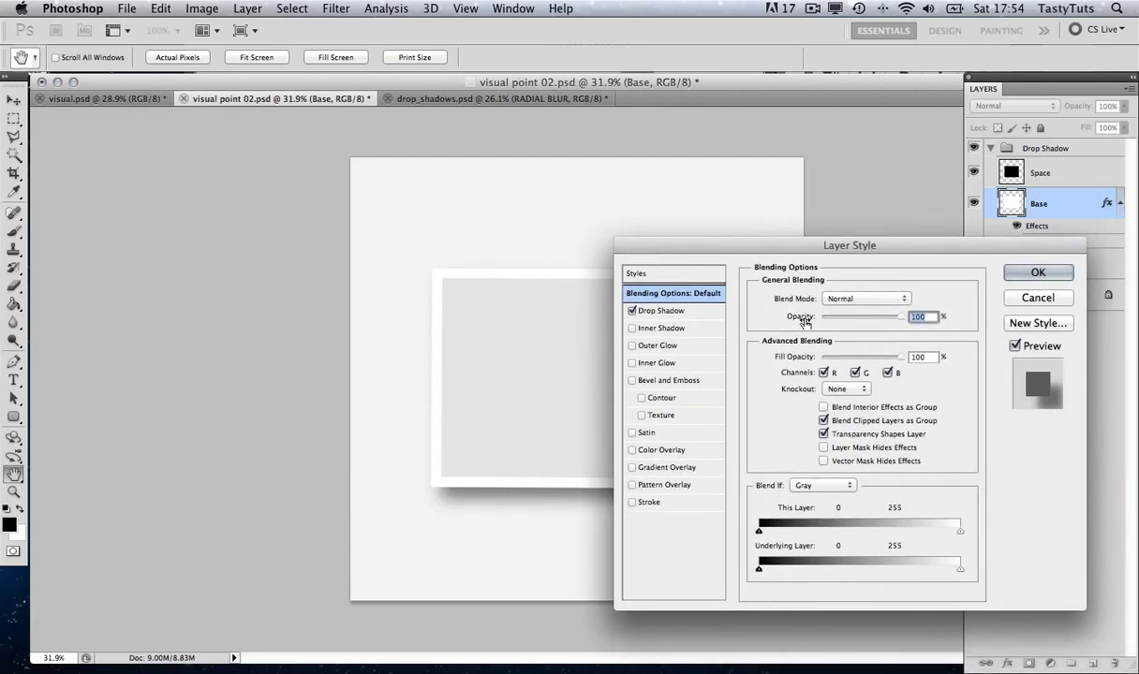
left_click(719, 314)
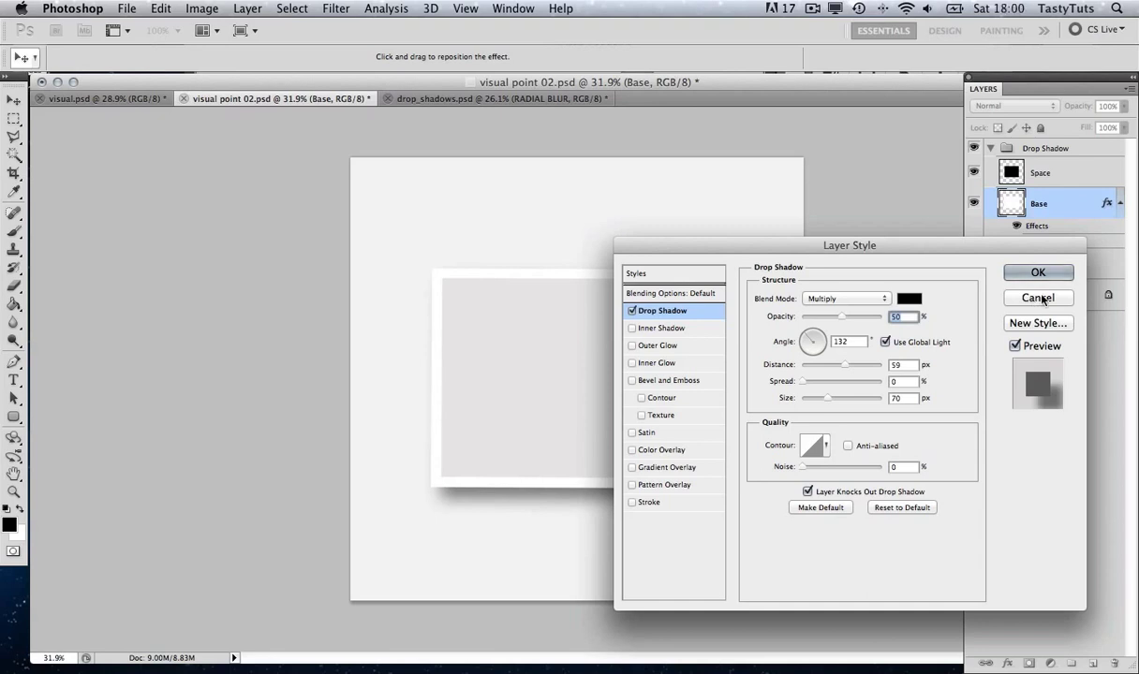
left_click(1039, 271)
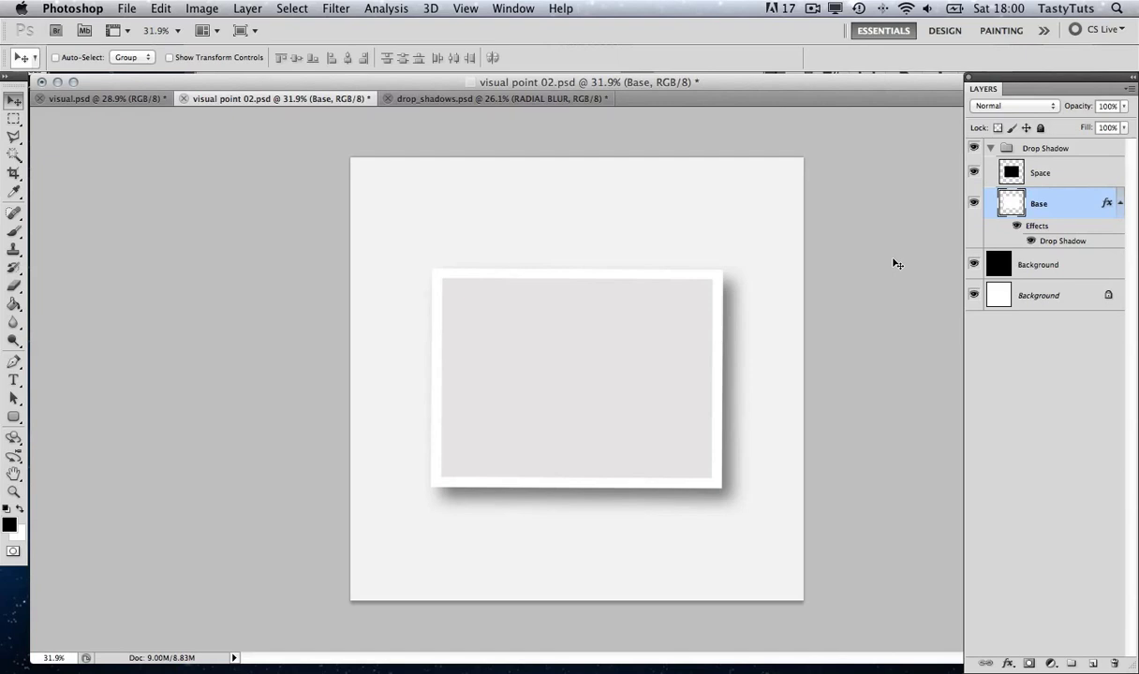
Step: Bring up drop_shadows.psd and collapse the Layers panel to see all eight samples
left_click(501, 99)
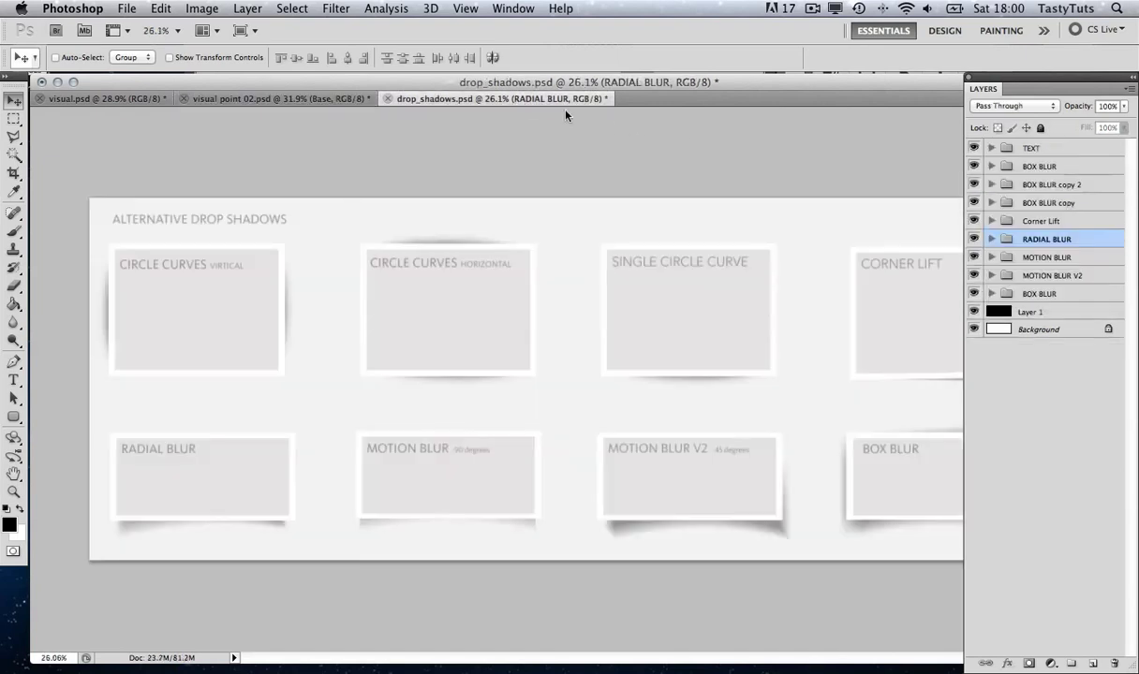
left_click(1133, 80)
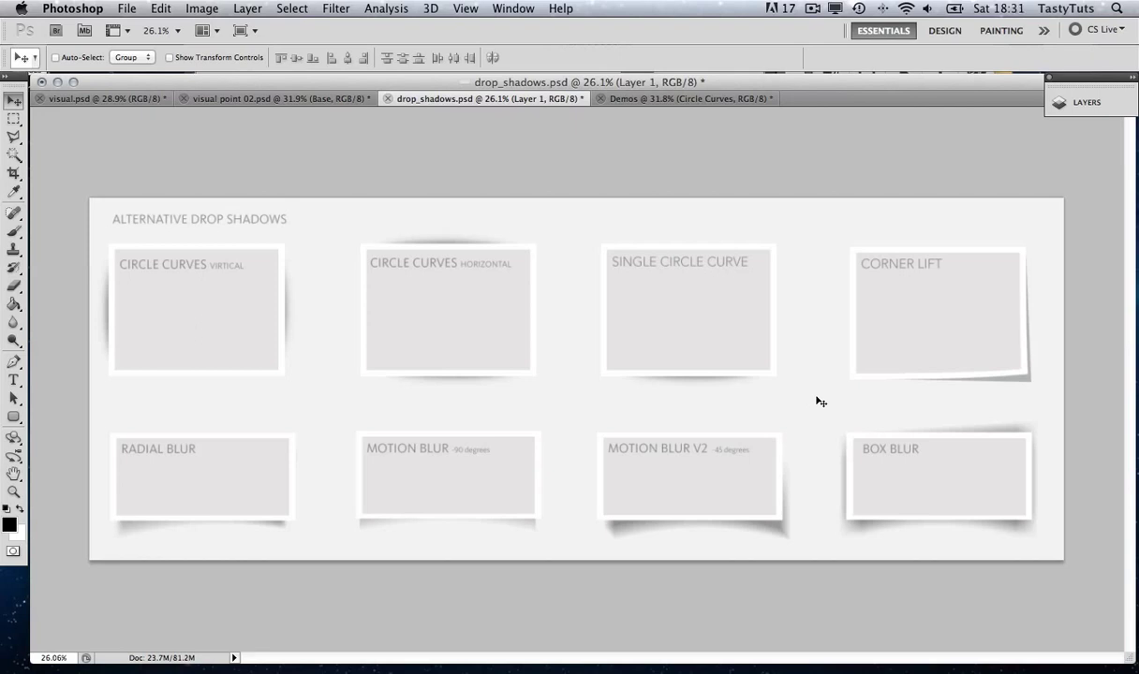
Step: In Demos, expand the Layers panel and the Circle Curves group, then inspect both layers
left_click(654, 99)
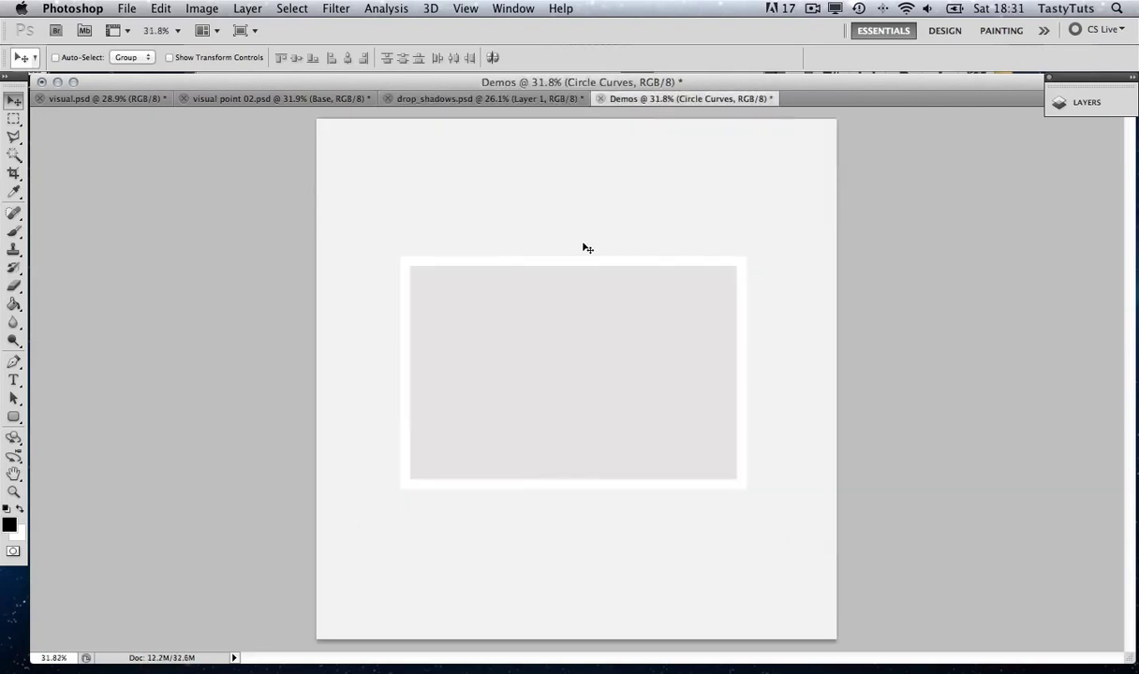
left_click(1132, 80)
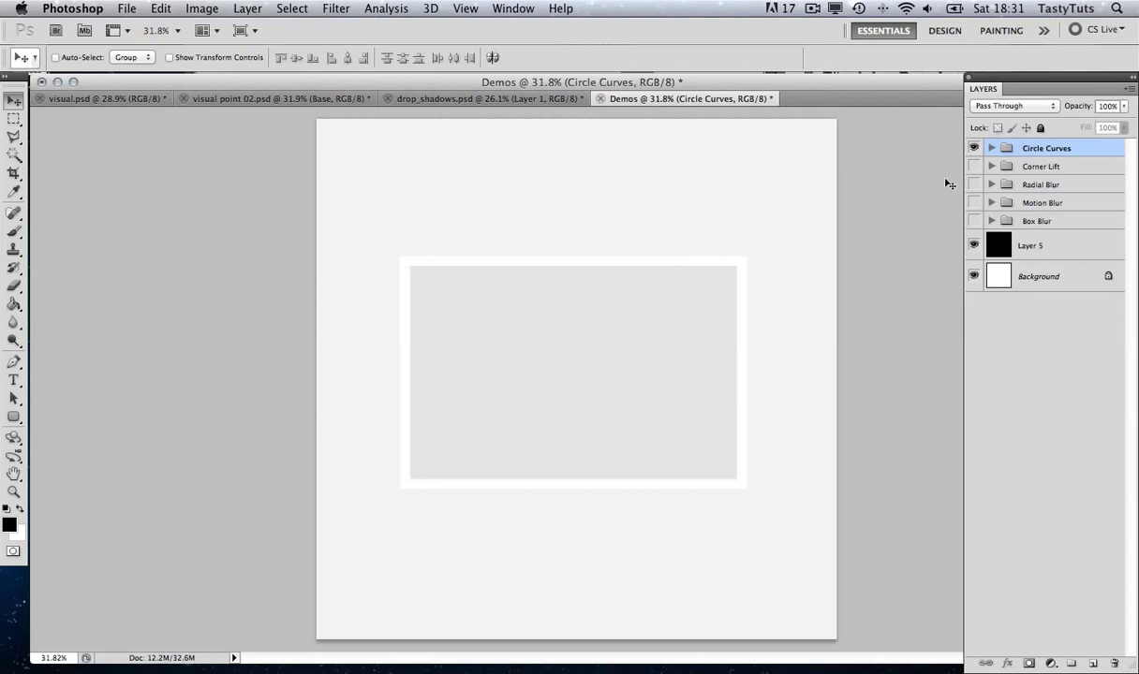
left_click(991, 149)
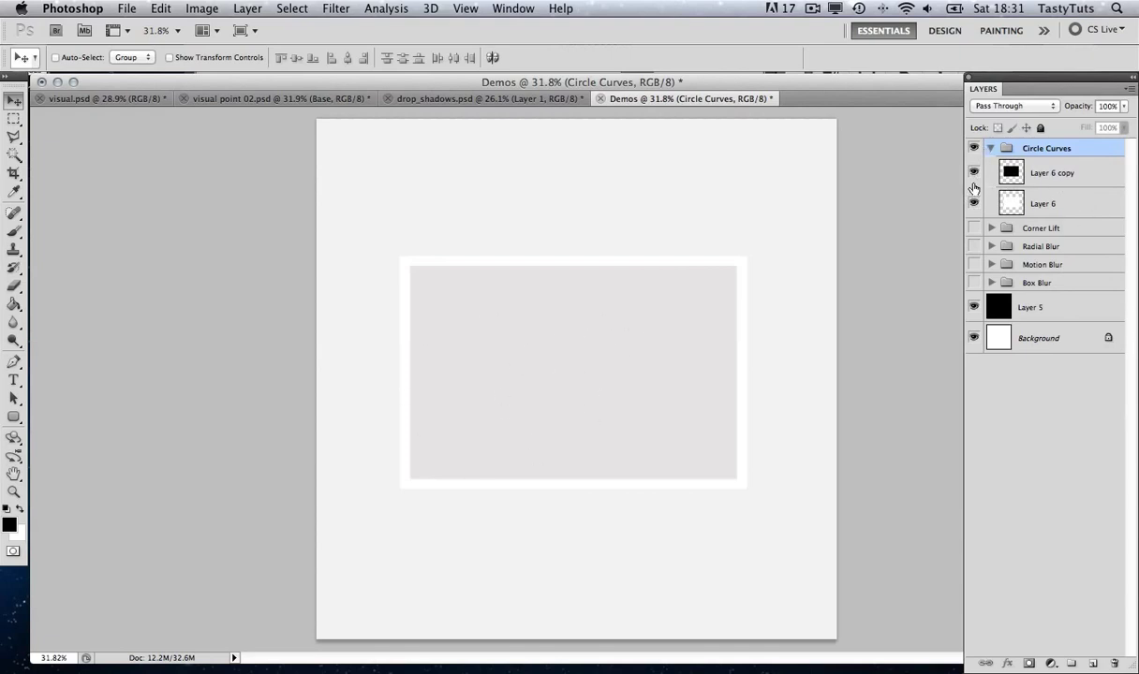
left_click(974, 173)
left_click(974, 174)
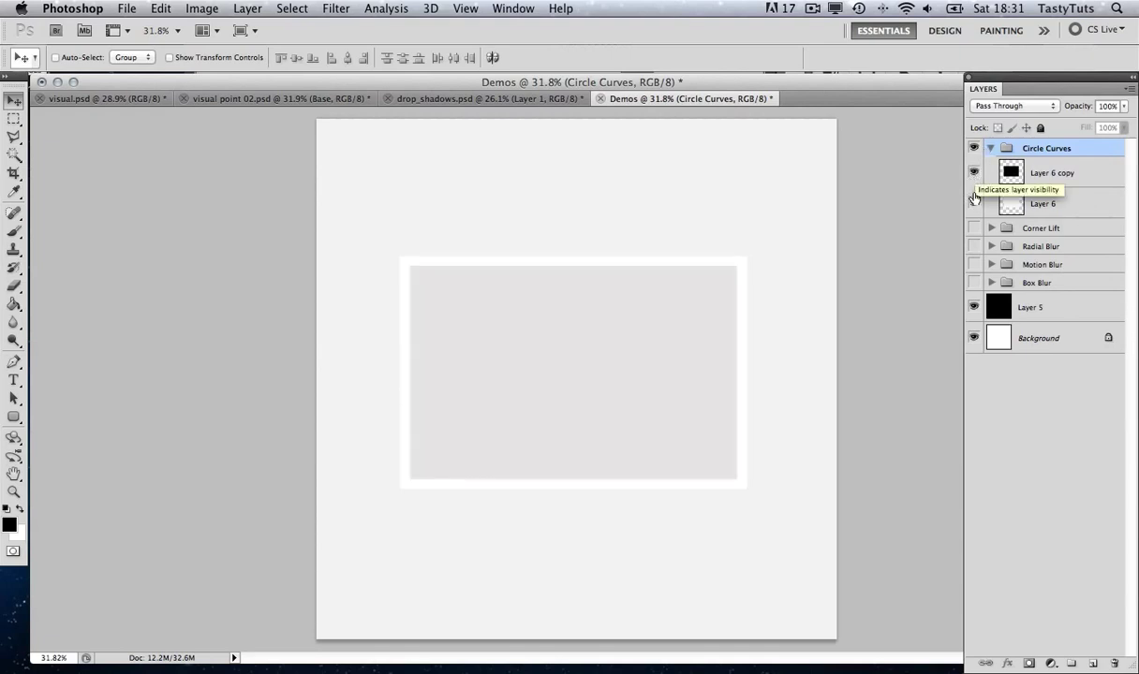
left_click(974, 202)
left_click(974, 203)
Step: Rename Layer 6 to 'Base' and Layer 6 copy to 'Image'
double_click(1042, 203)
type("Base")
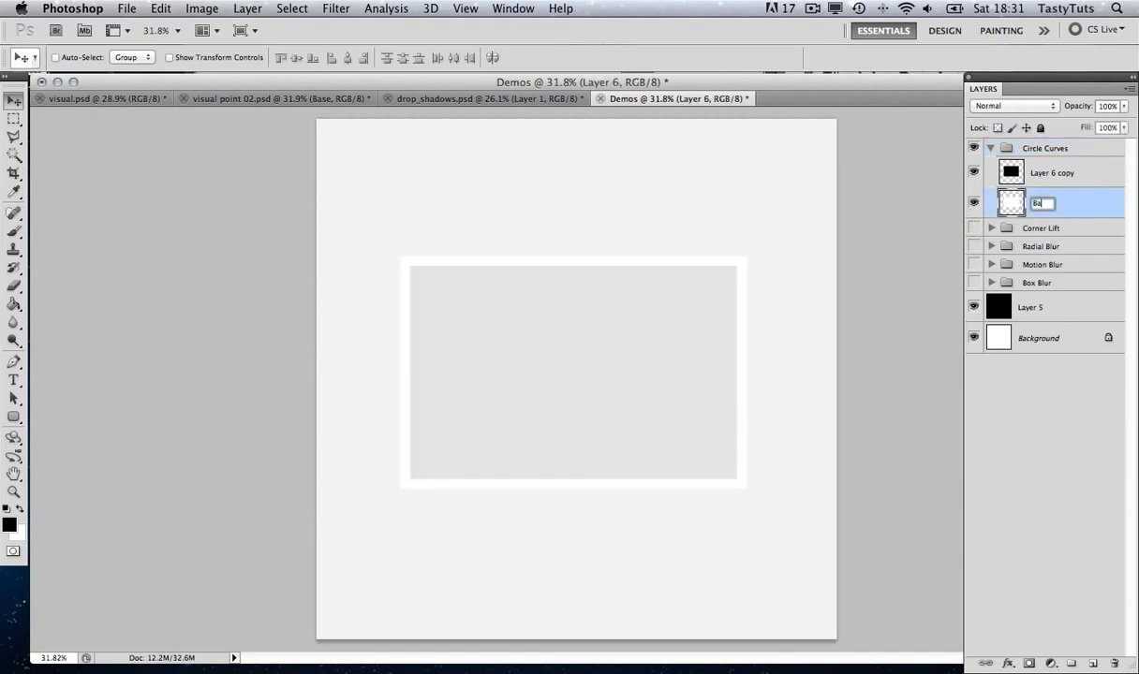
left_click(1046, 177)
double_click(1046, 177)
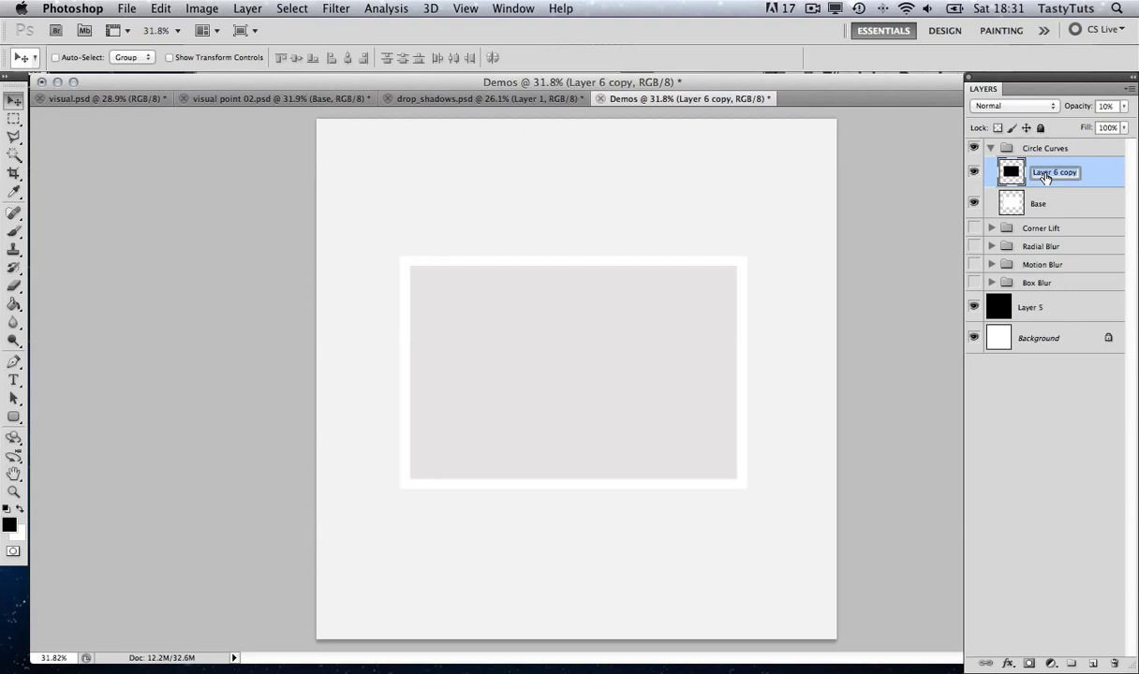
type("Image")
left_click(1072, 207)
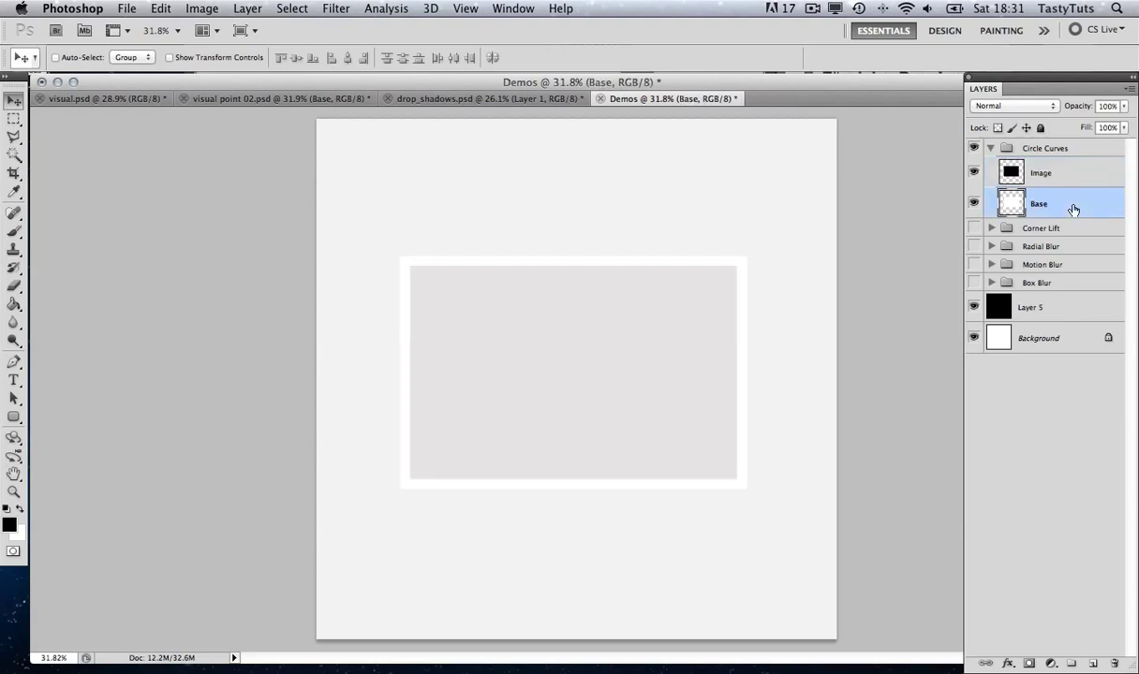
left_click(14, 119)
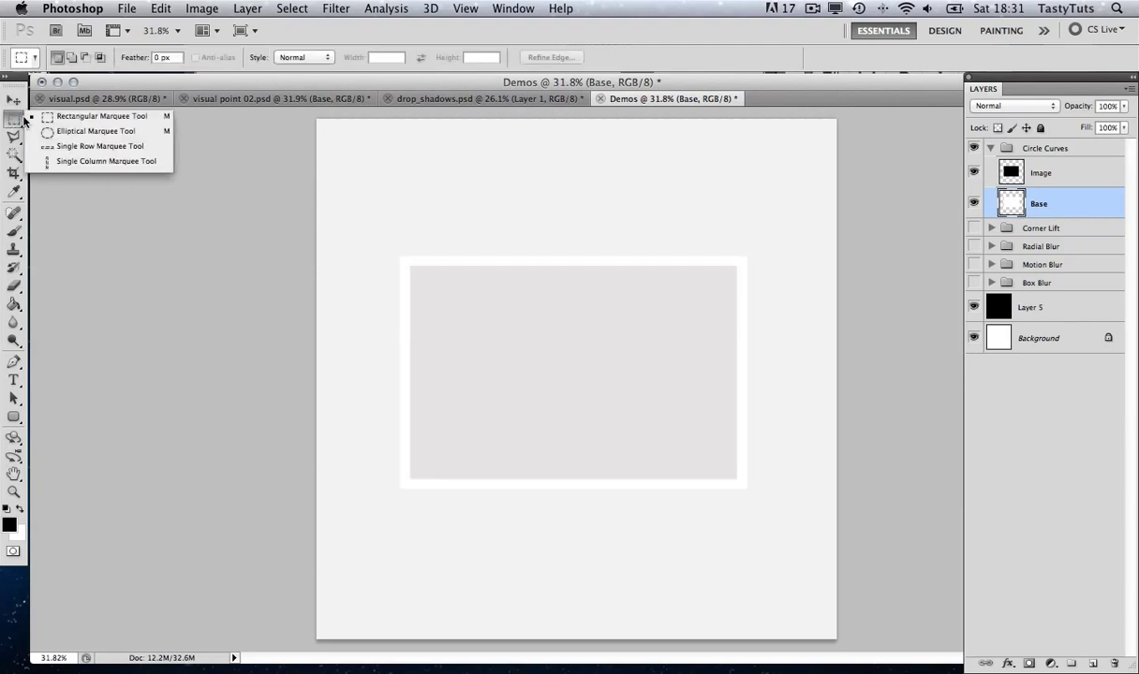
Step: Select a tall narrow ellipse over the frame's left edge and add a new layer
left_click(103, 137)
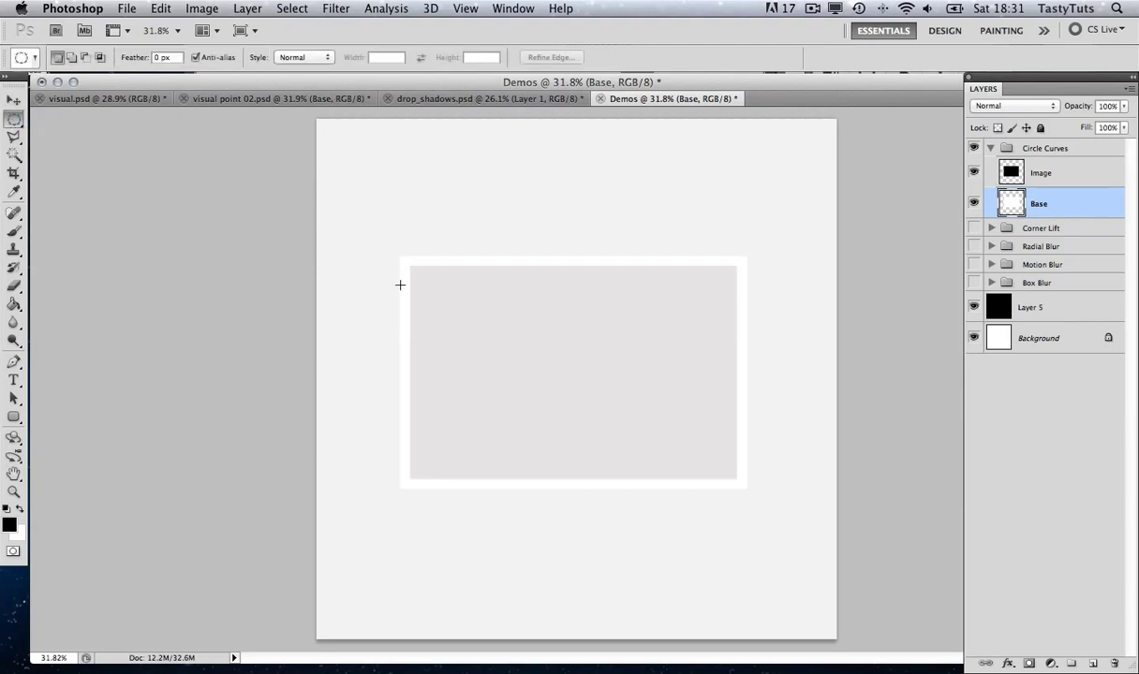
left_click_drag(392, 270, 436, 479)
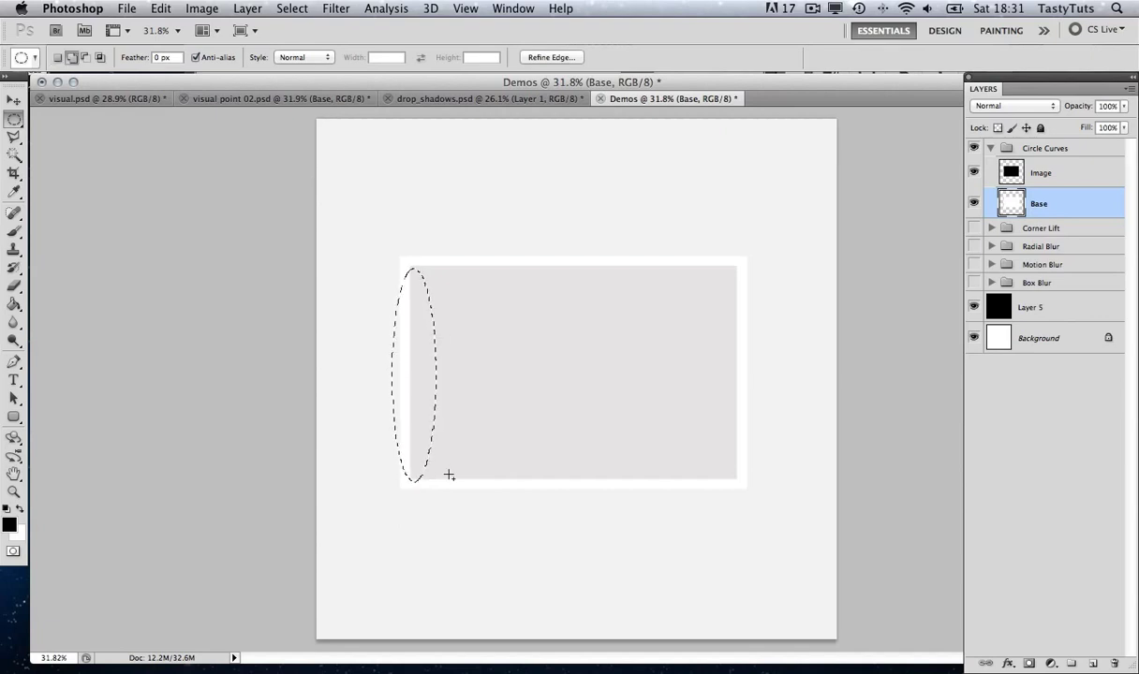
key("super+shift+n")
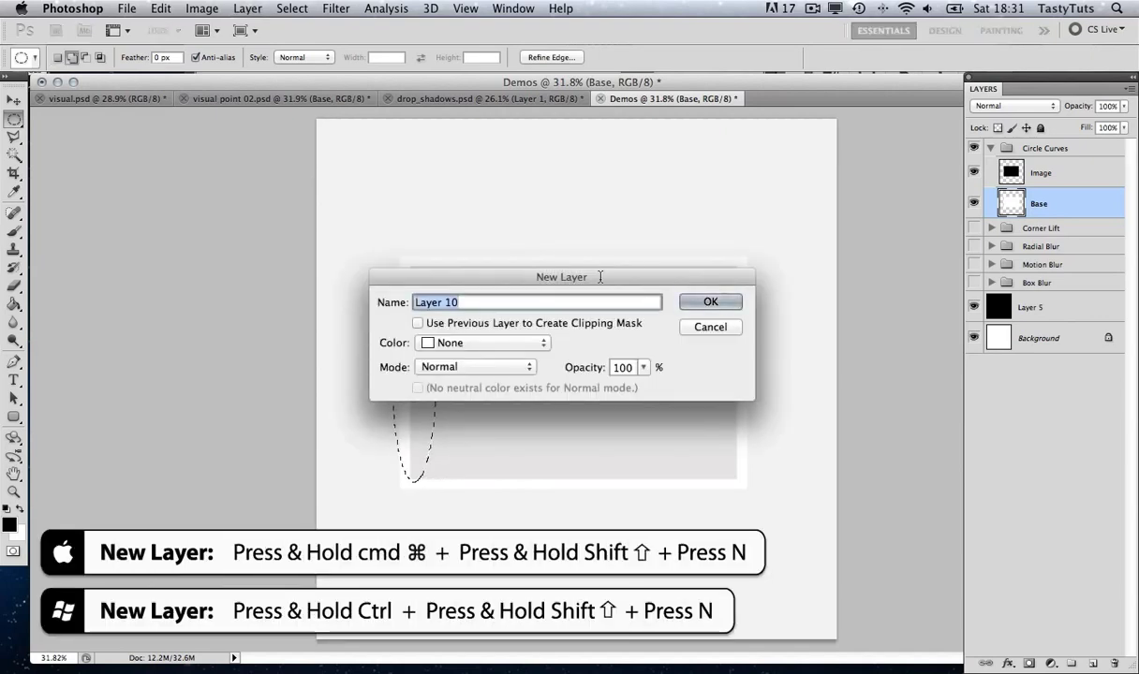
left_click(712, 304)
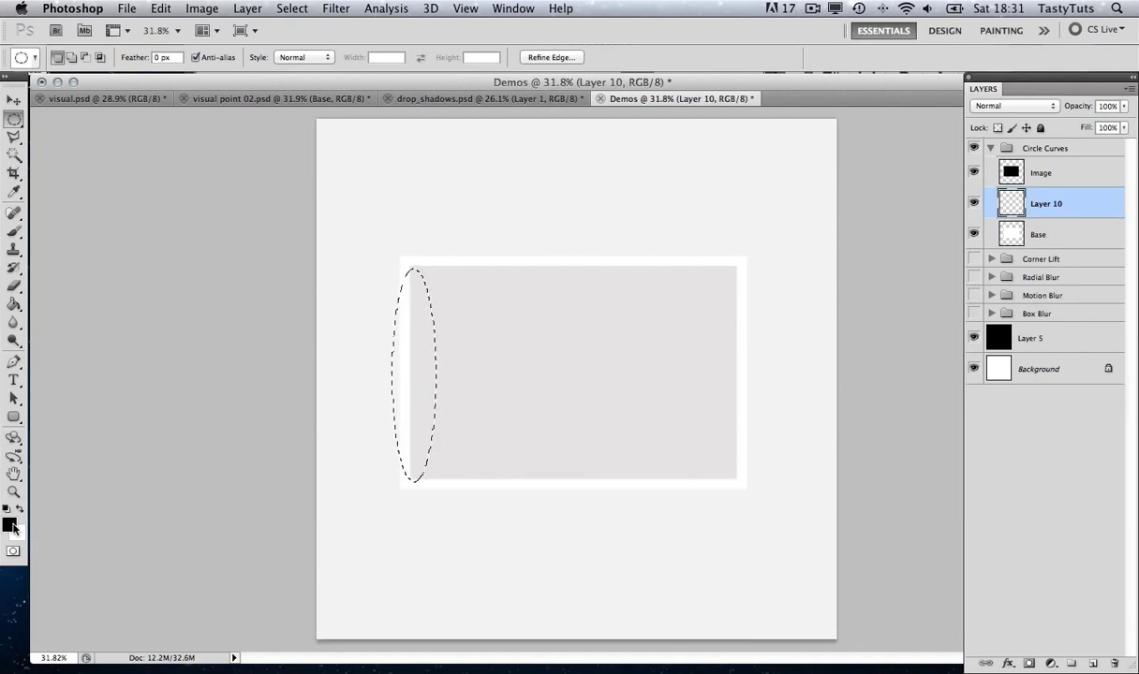
Step: Fill the ellipse with black at 100% opacity and deselect
left_click(14, 304)
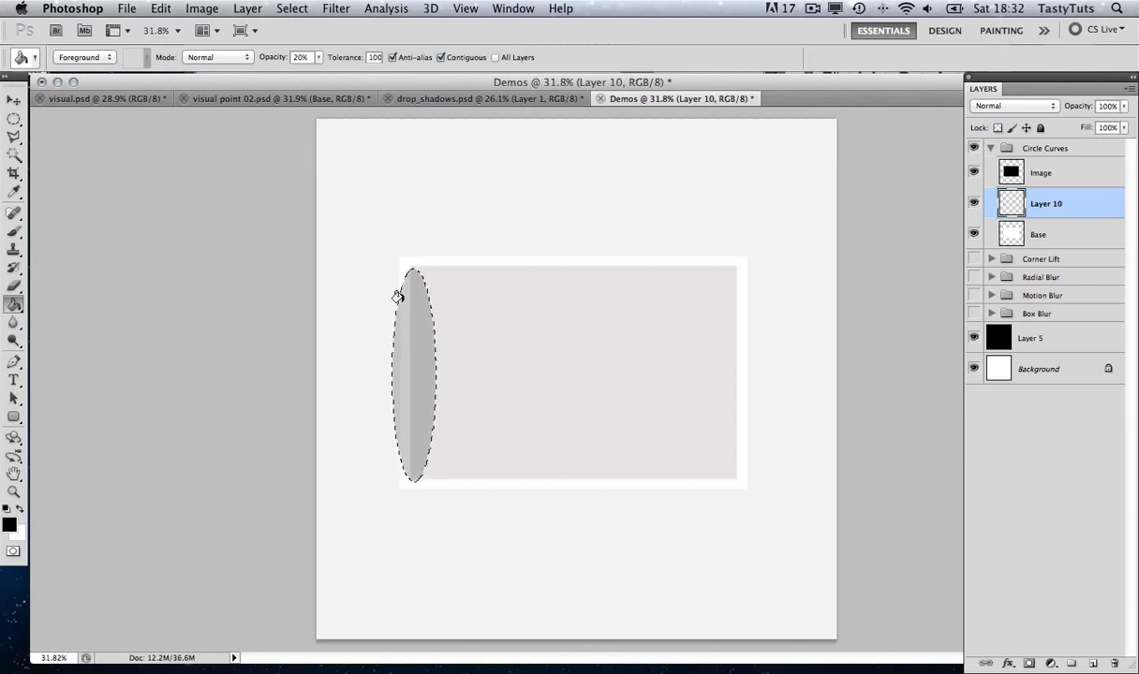
left_click(319, 60)
left_click_drag(319, 72, 396, 83)
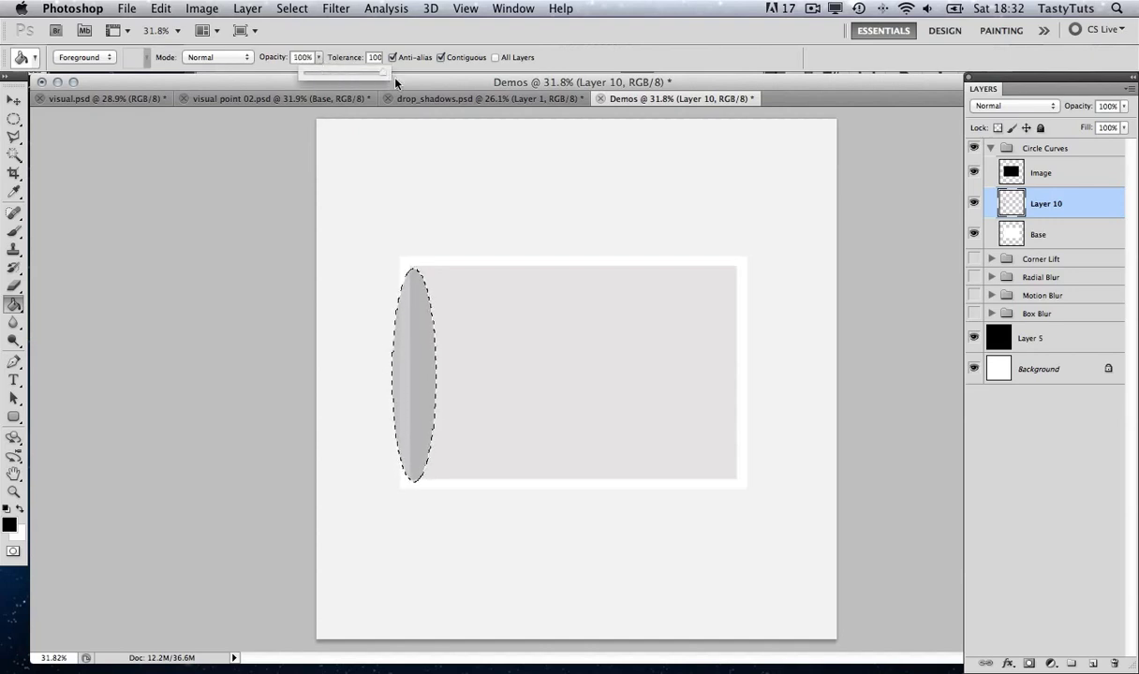
left_click(411, 355)
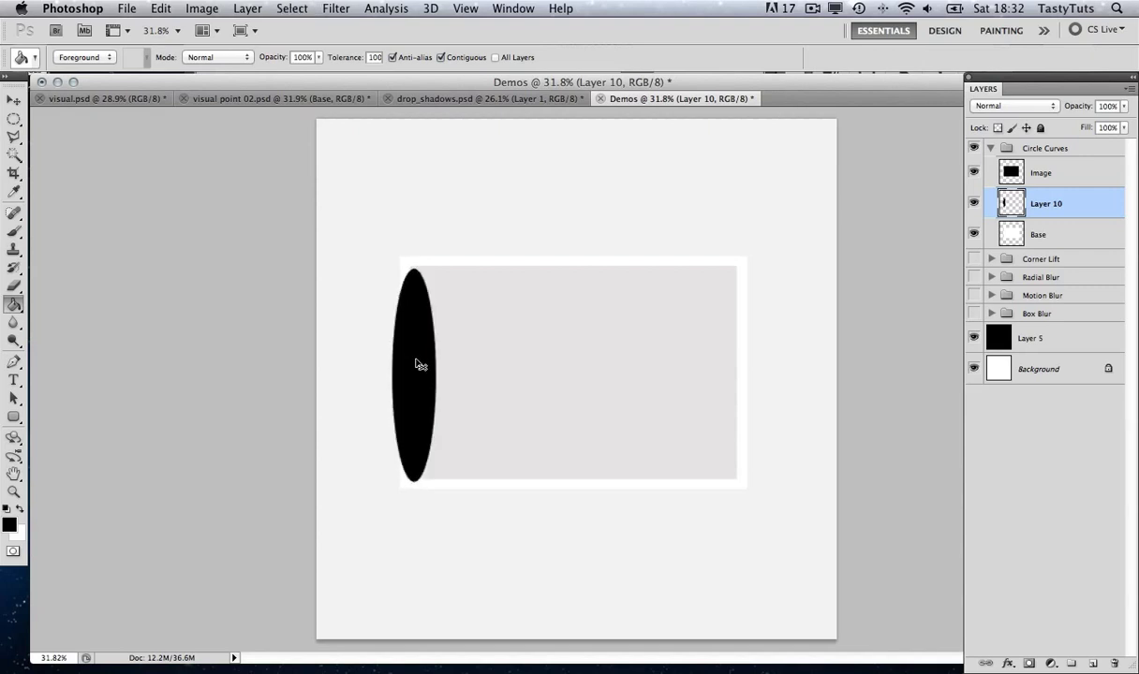
key("super+d")
Step: Duplicate the black ellipse onto the frame's right edge, nudge it up, and merge it into Layer 10
key("v")
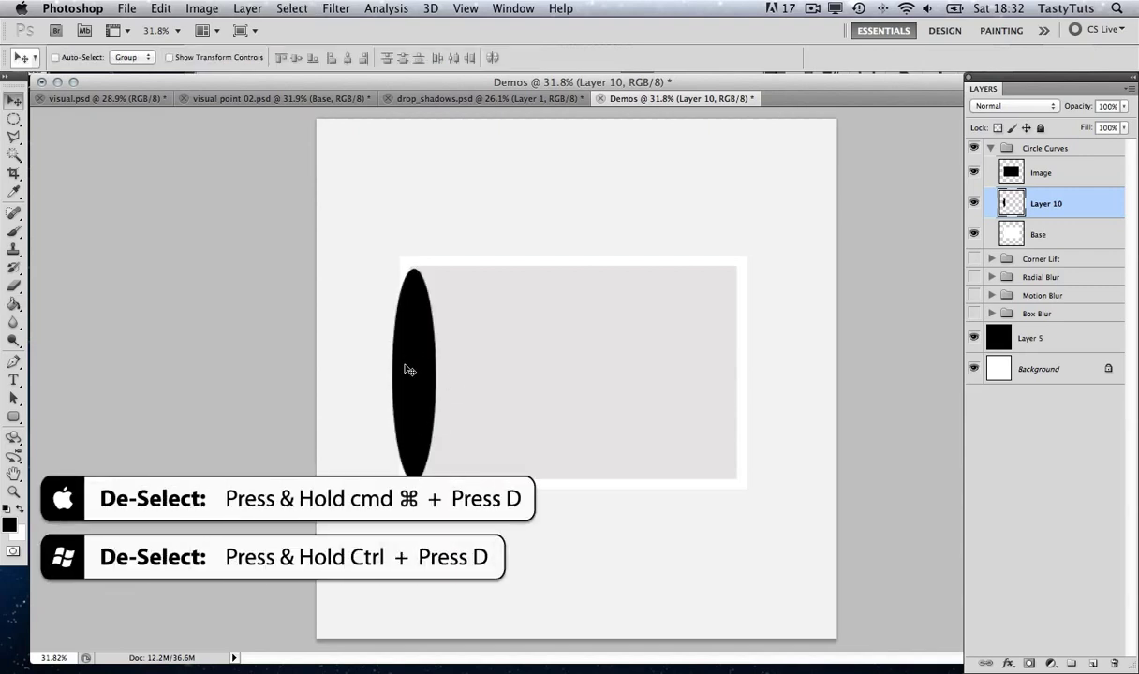
left_click_drag(483, 409, 401, 356)
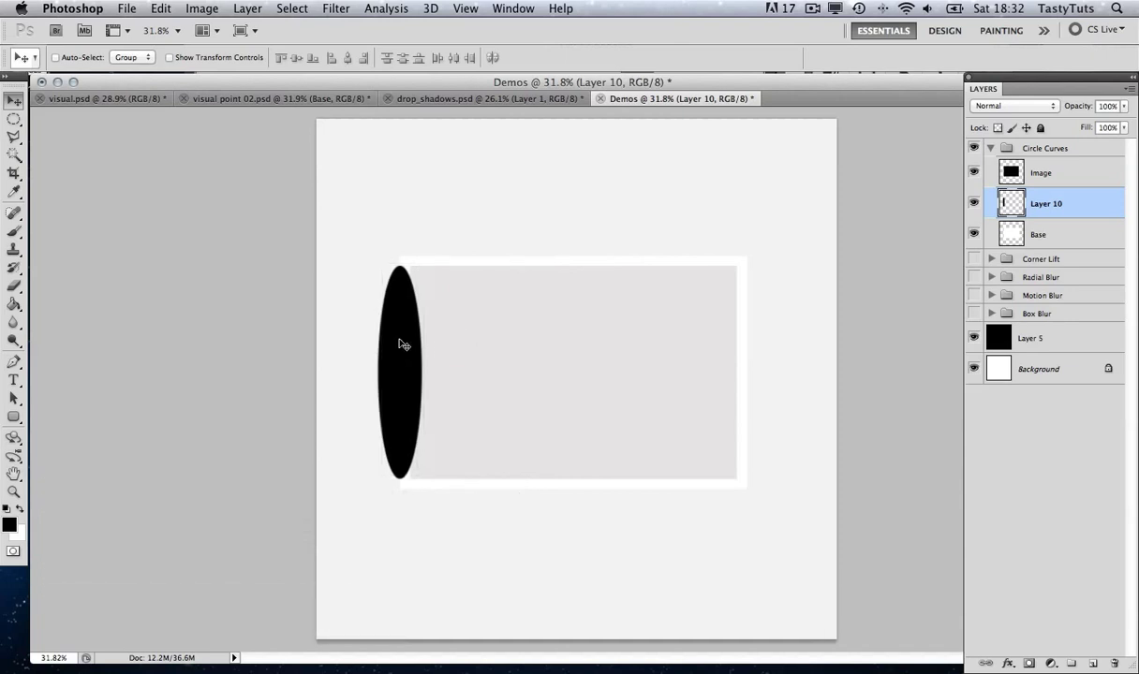
left_click_drag(399, 345, 738, 354)
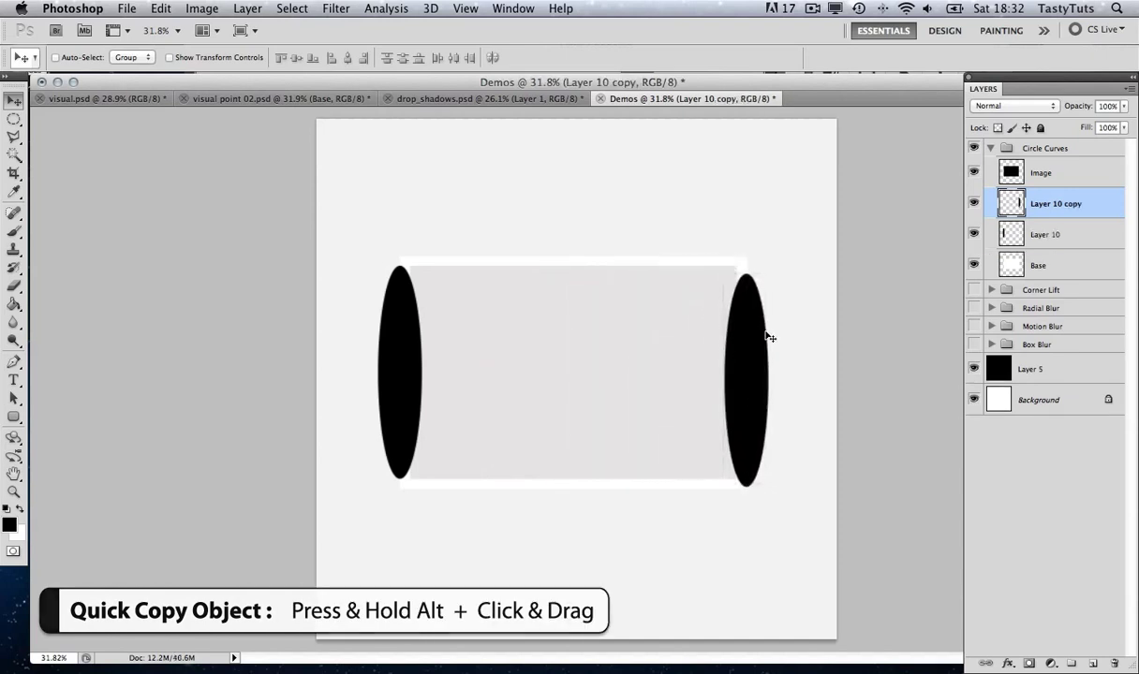
key("shift+Up")
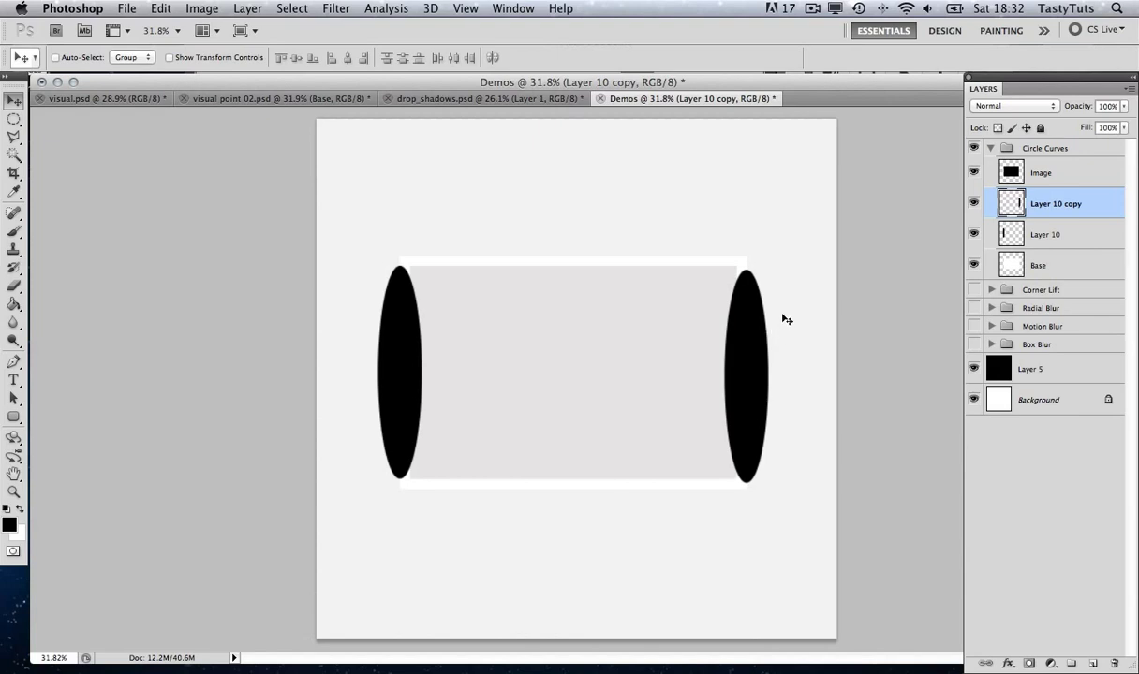
key("shift+Up")
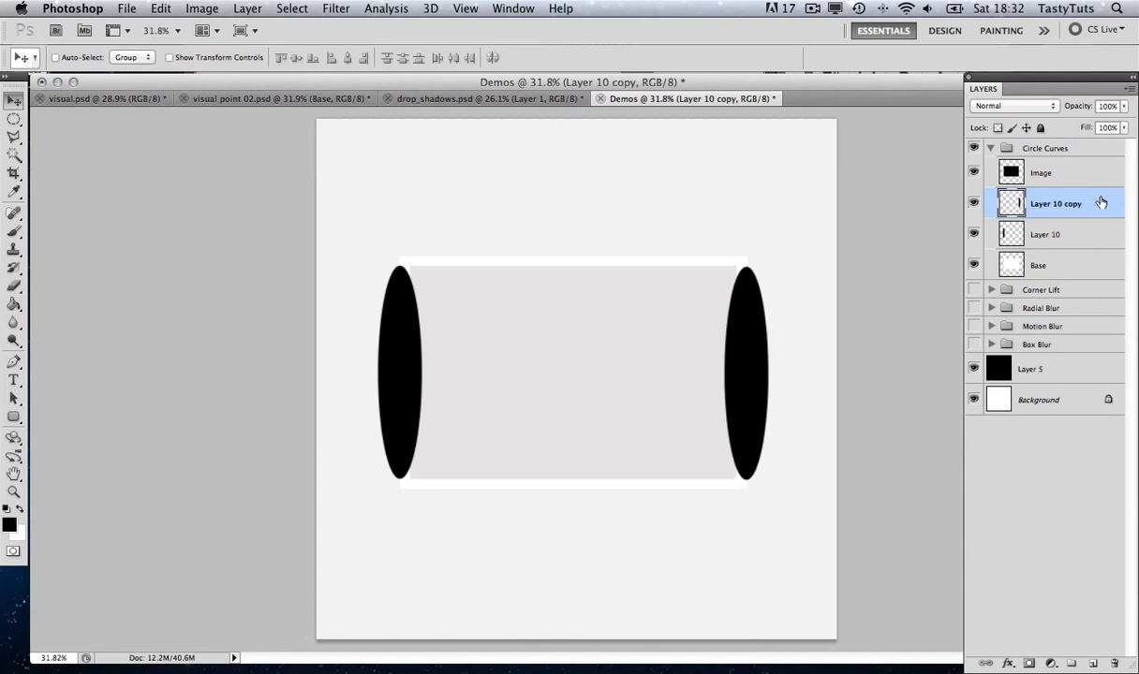
key("super+e")
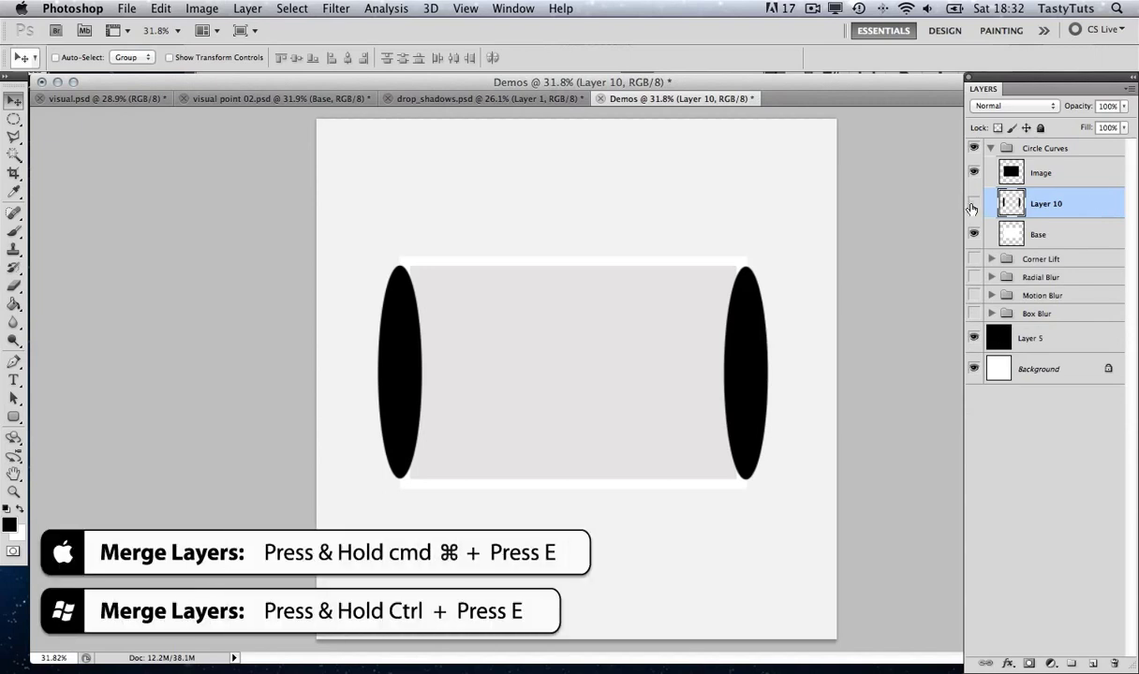
left_click(973, 205)
left_click(973, 205)
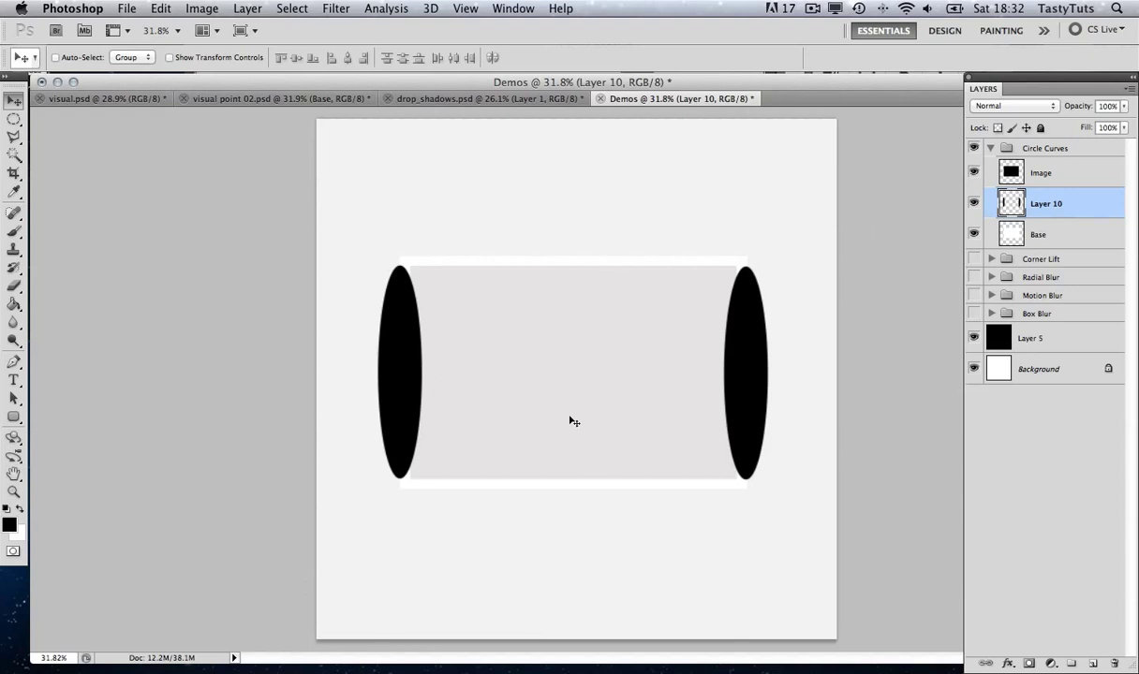
Step: Blur both black ellipses with a 45-pixel Gaussian Blur
left_click(336, 9)
mouse_move(448, 177)
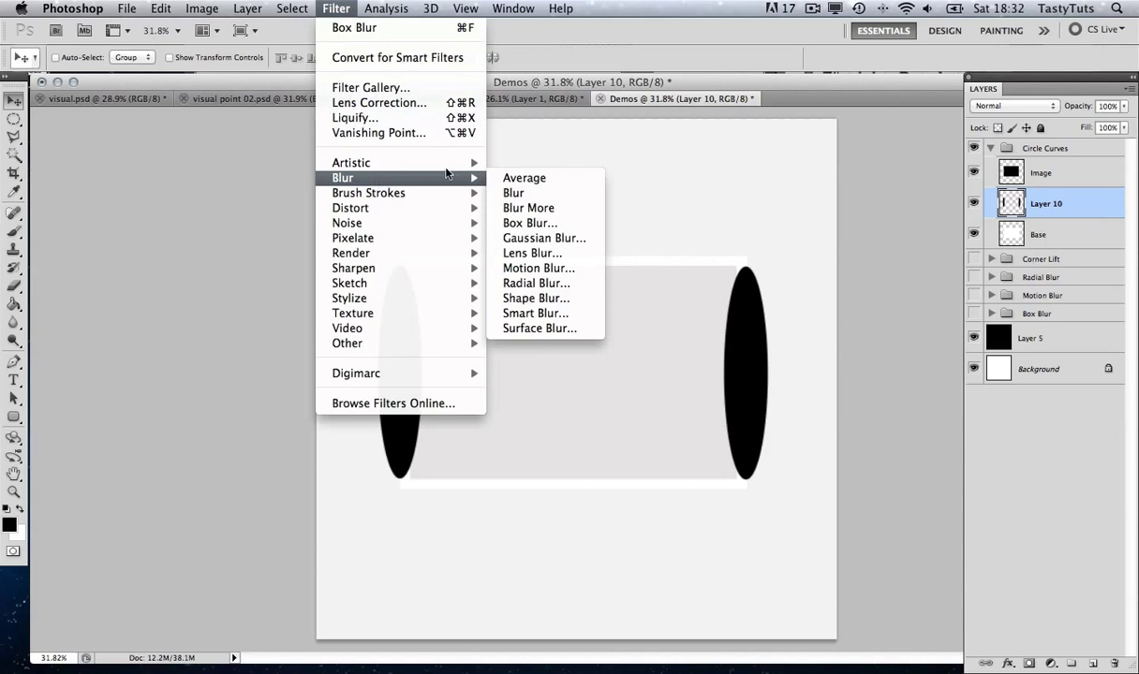
left_click(531, 239)
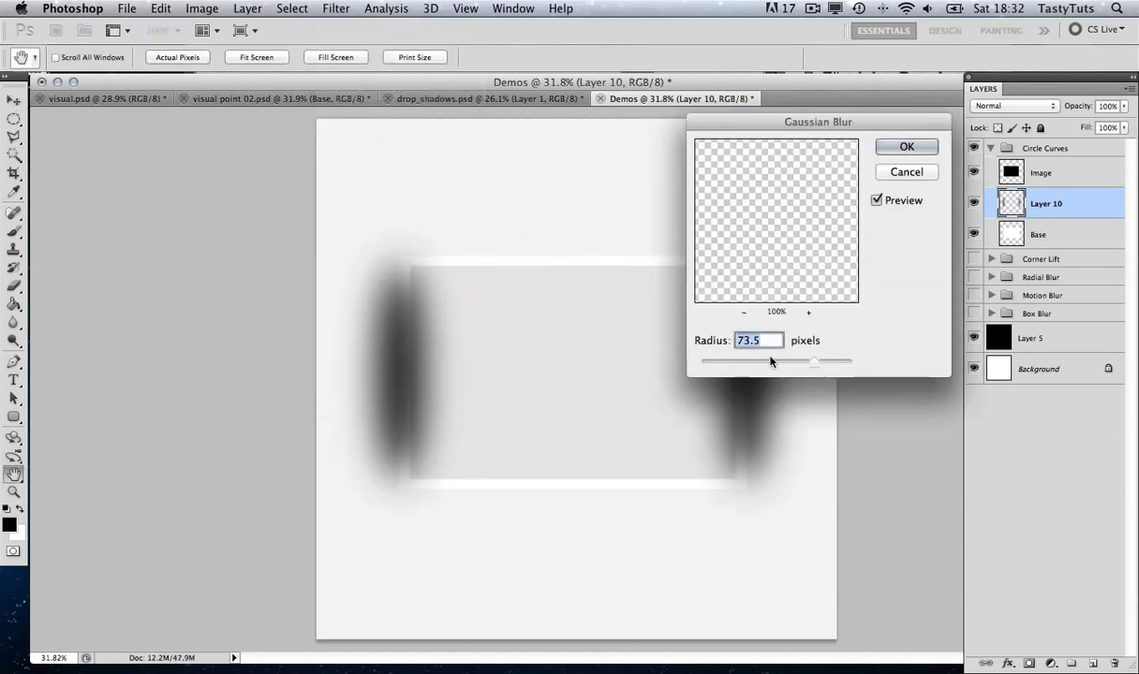
mouse_move(770, 361)
left_mouse_down()
mouse_move(737, 363)
mouse_move(792, 364)
left_mouse_up()
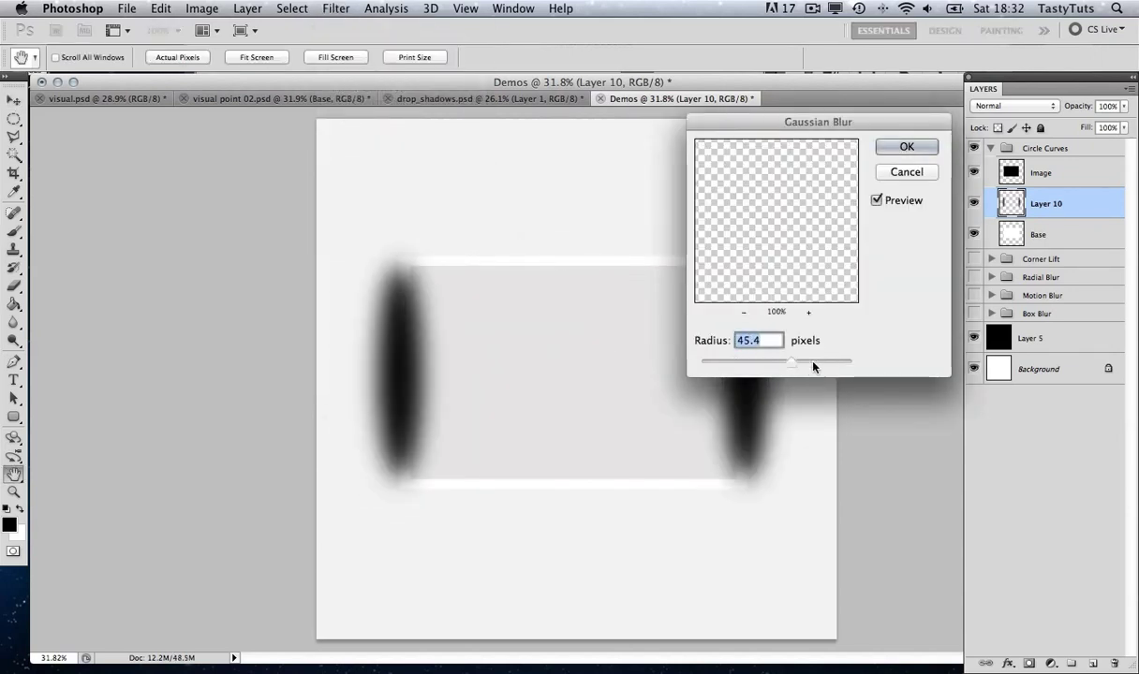
left_click(803, 362)
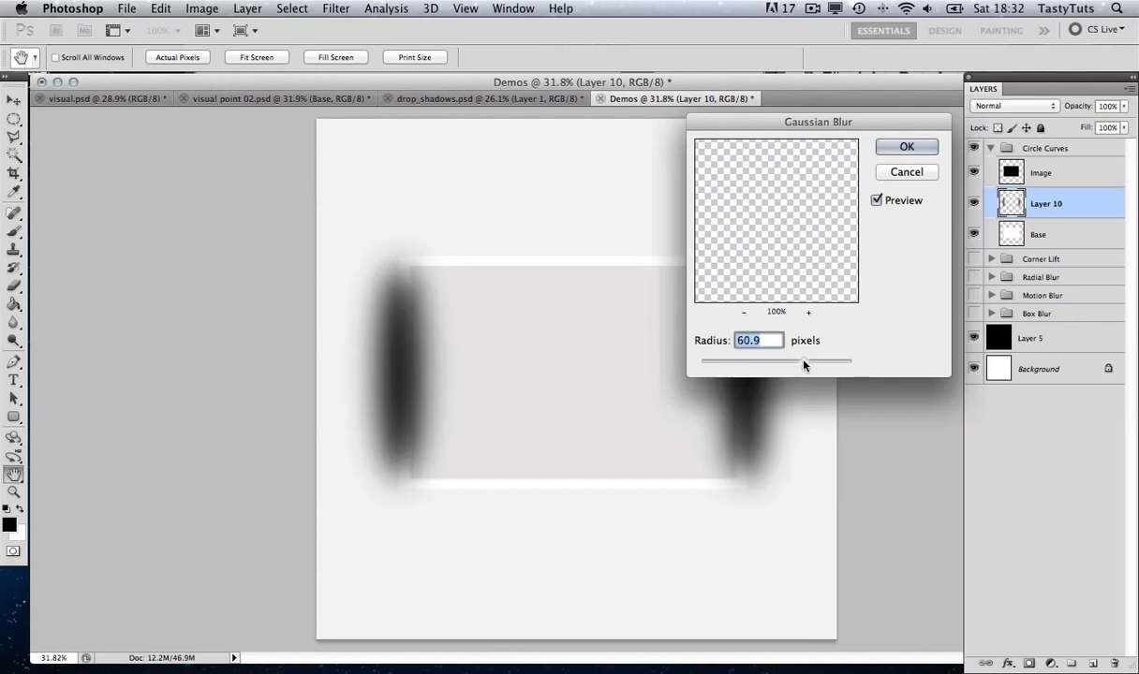
left_click_drag(803, 363, 790, 364)
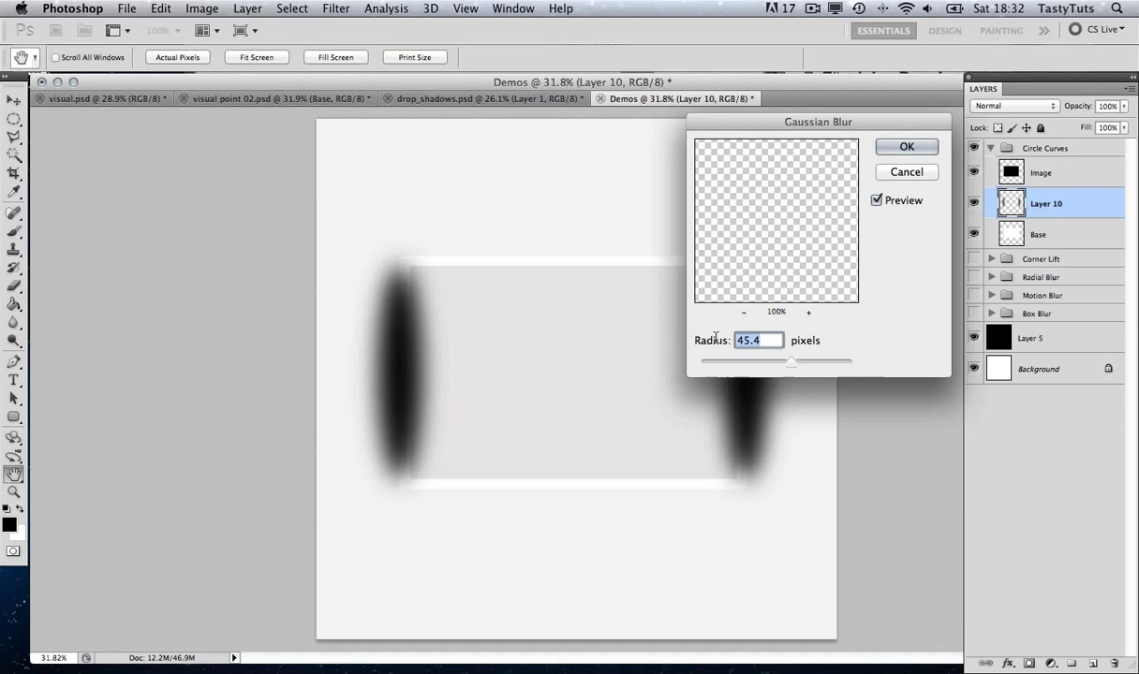
type("45")
left_click(907, 147)
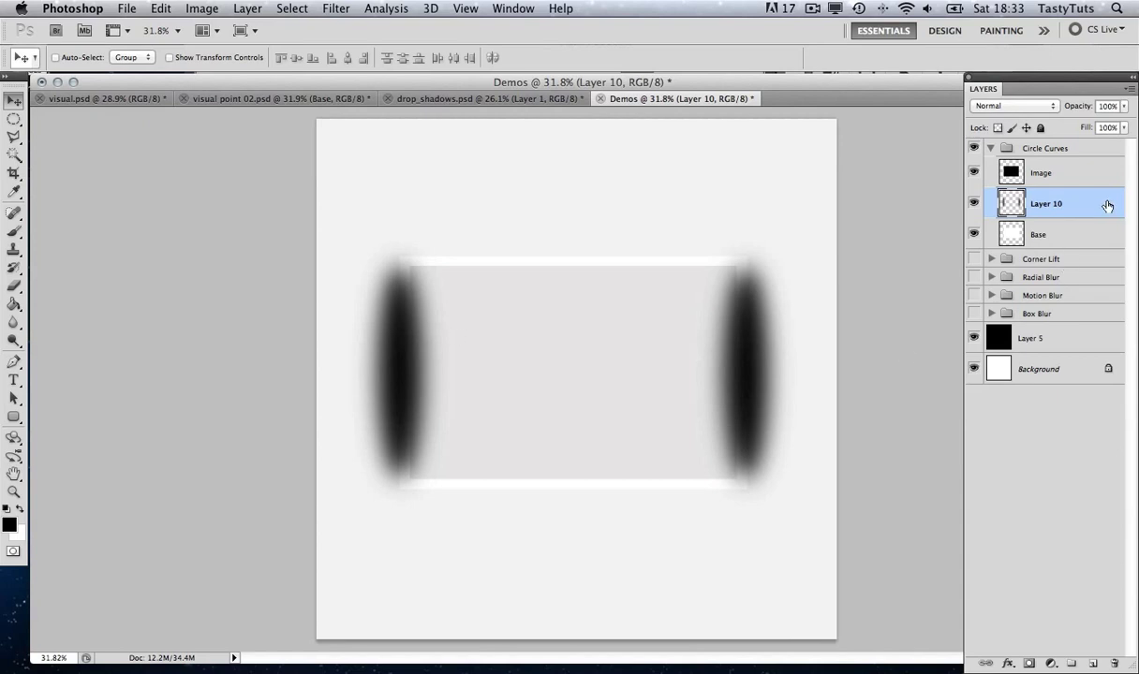
Step: Move Layer 10 below Base and scale it to about 92% width and 87.10% height, nudged right
left_click_drag(1078, 199, 1030, 232)
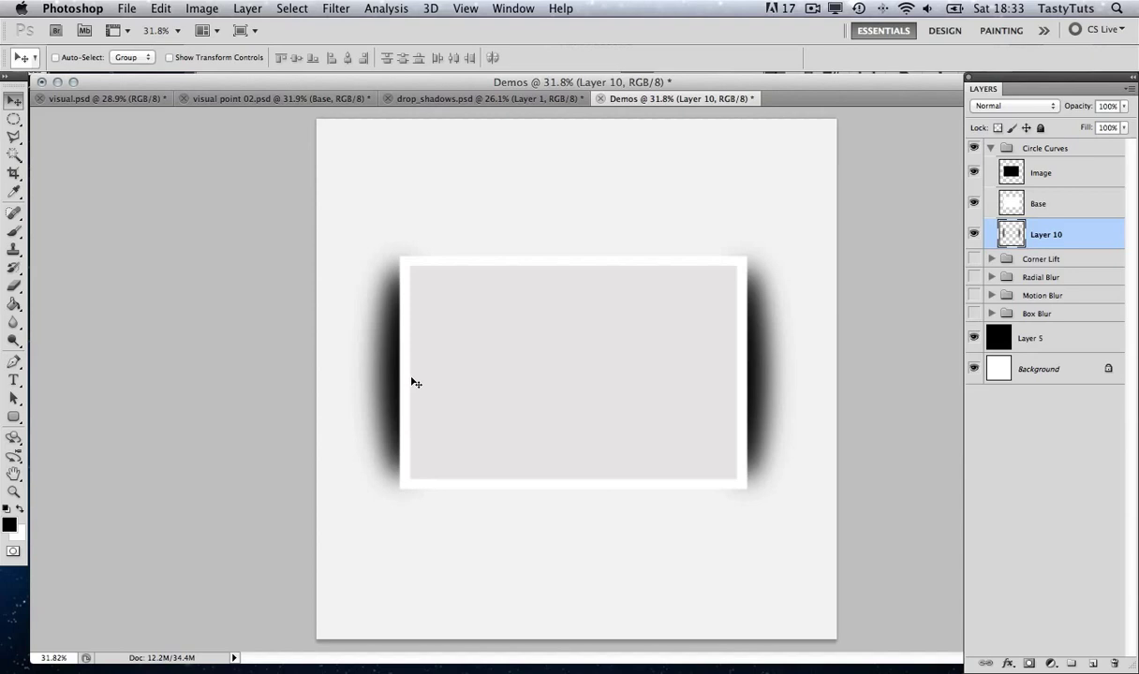
key("ctrl+t")
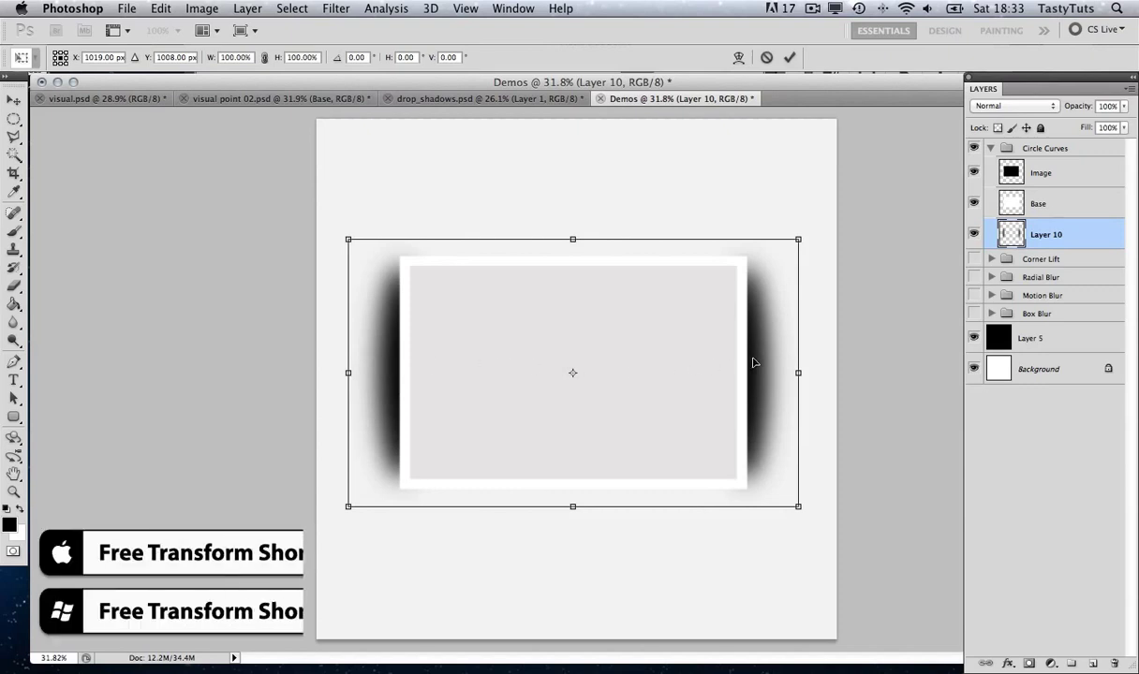
left_click_drag(796, 373, 762, 375)
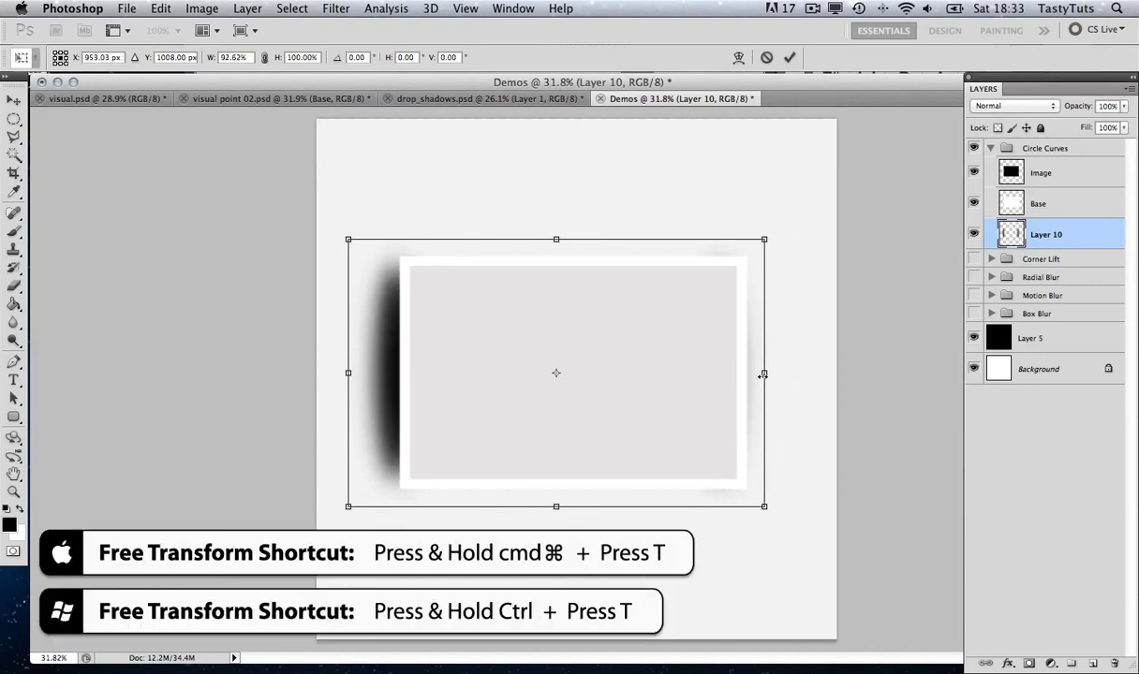
key("Right")
key("Right")
key("Right")
key("Right")
key("Right")
key("Right")
key("Right")
key("Right")
key("Right")
key("Right")
key("Right")
key("Right")
key("Right")
key("Right")
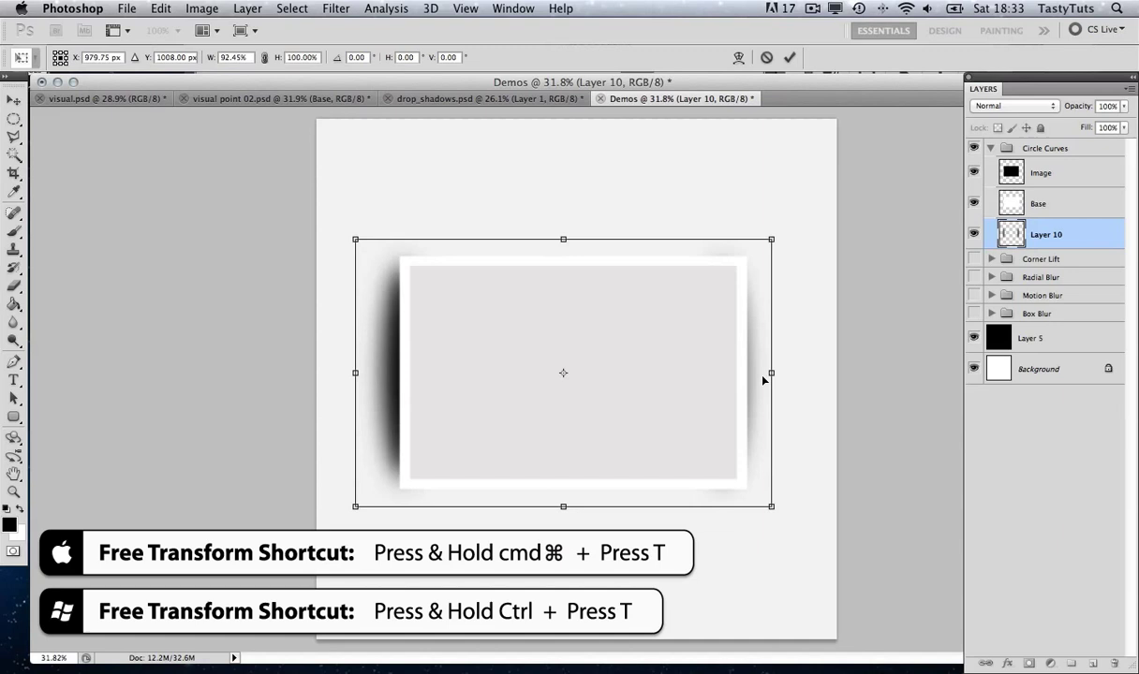
key("Right")
key("Right")
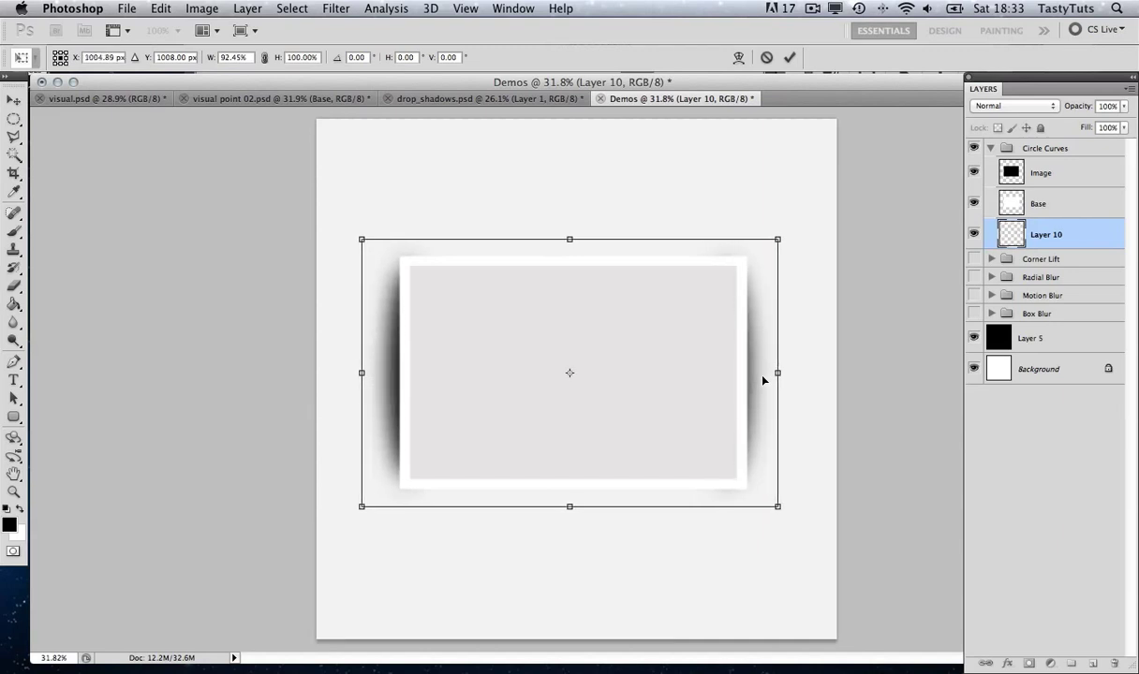
key("Right")
key("Right")
key("Right")
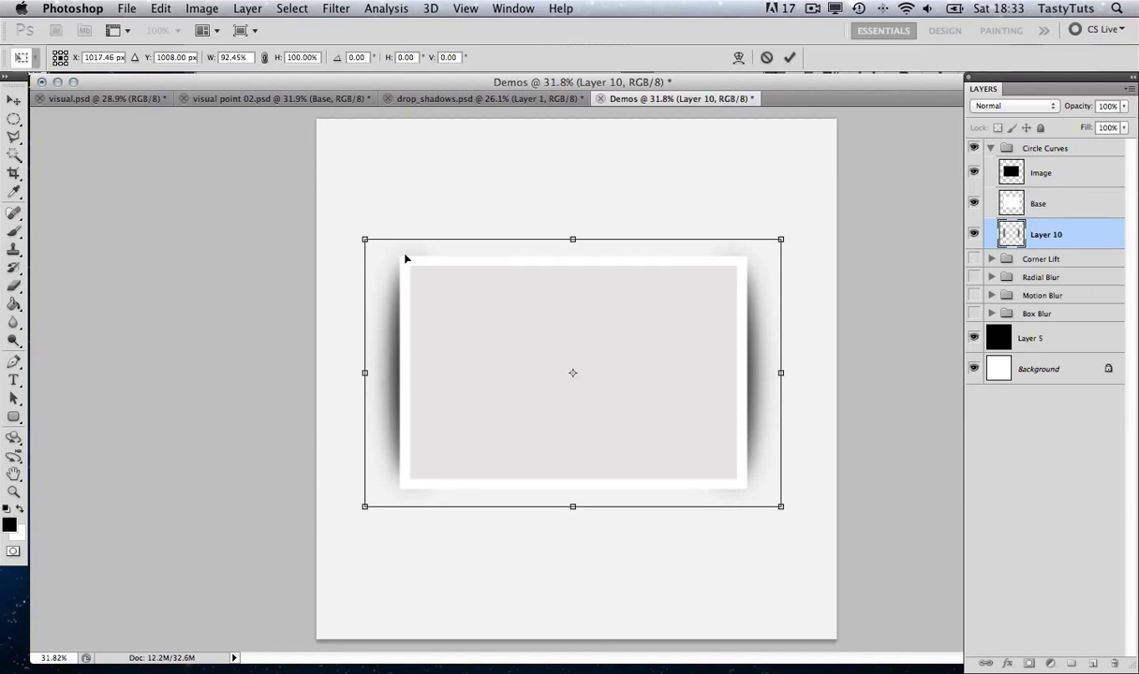
left_click_drag(573, 239, 572, 253)
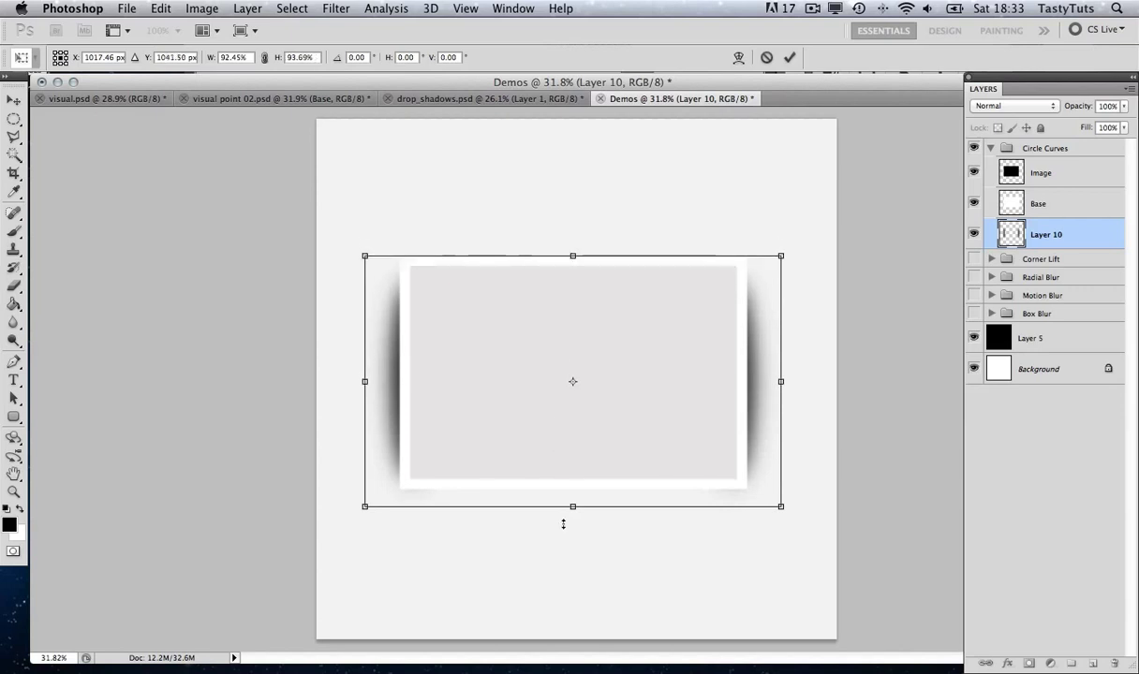
left_click_drag(572, 507, 574, 489)
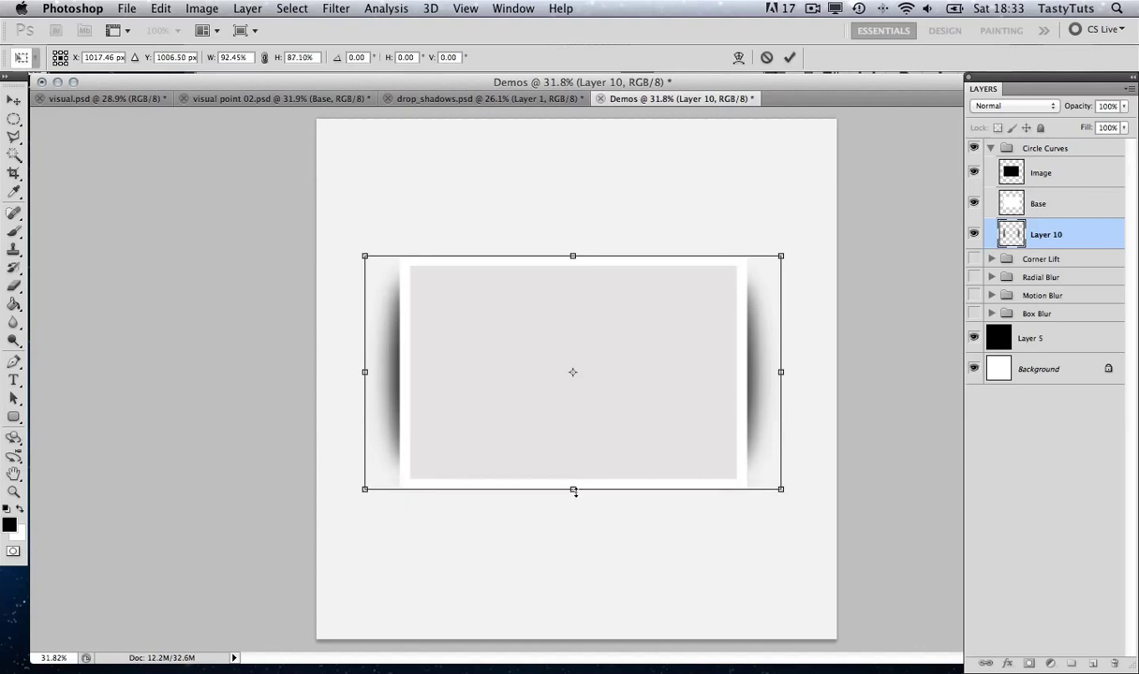
key("Return")
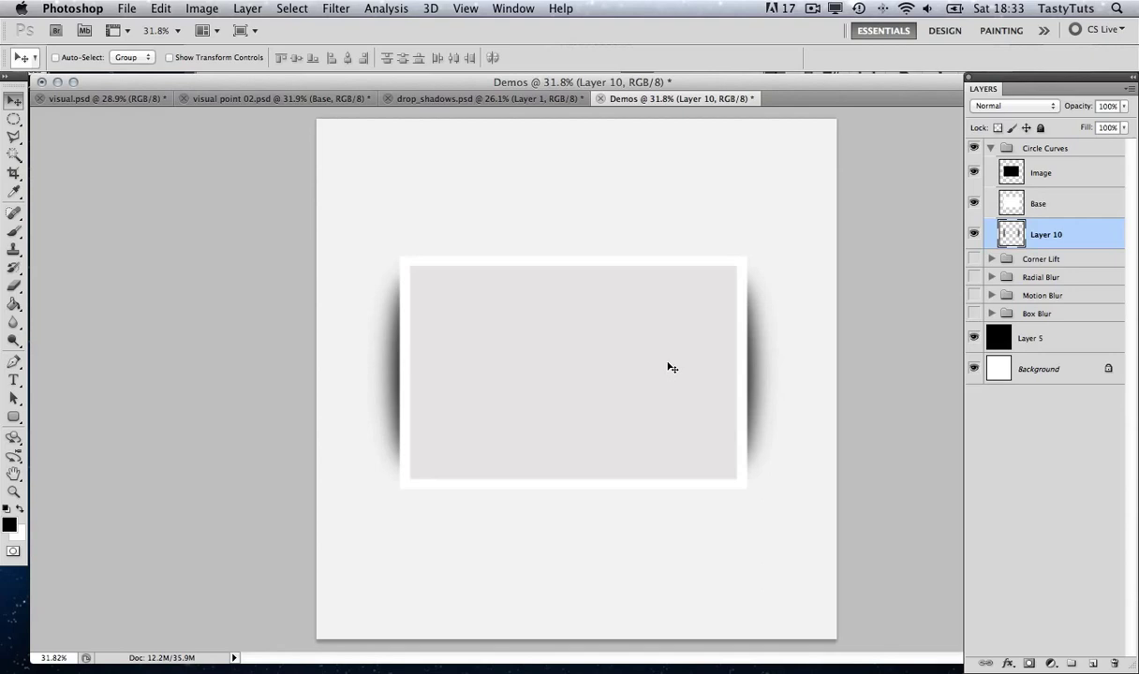
Step: Set the shadow layer to 40% opacity and collapse the Circle Curves group
key("4")
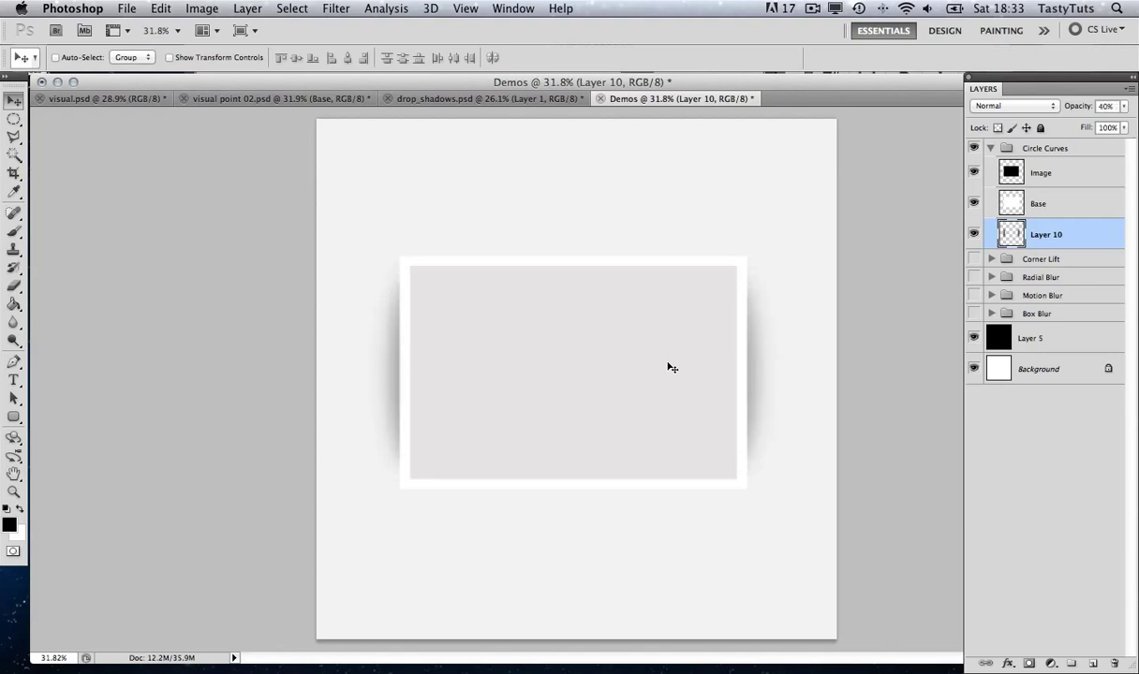
left_click(990, 148)
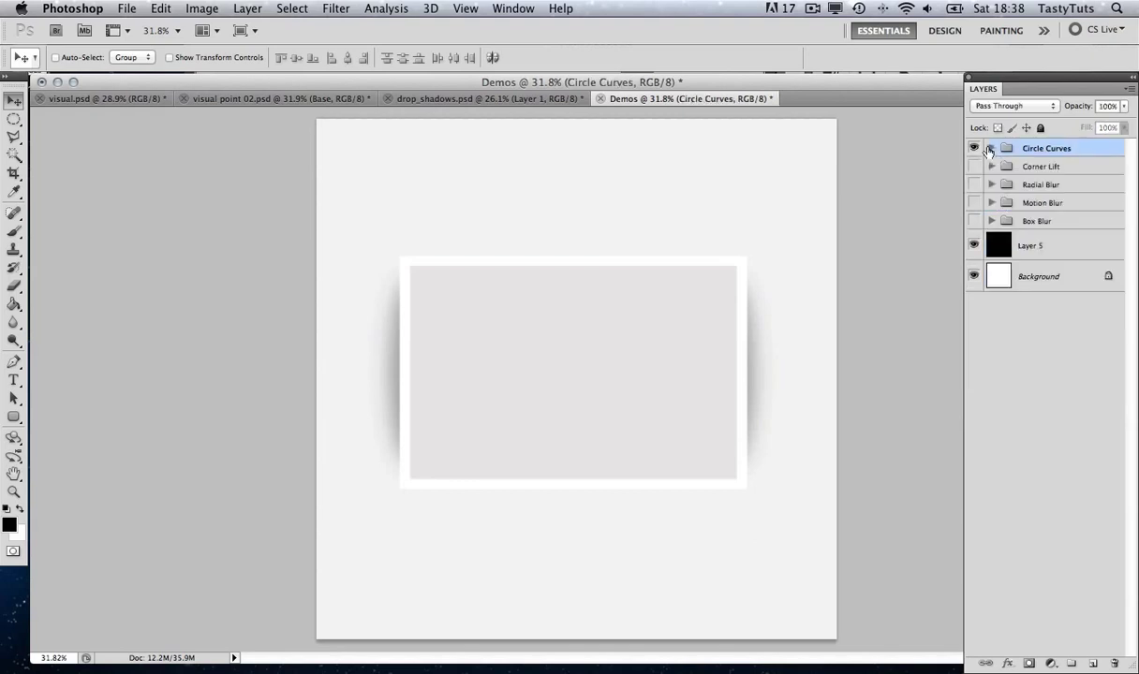
left_click(443, 96)
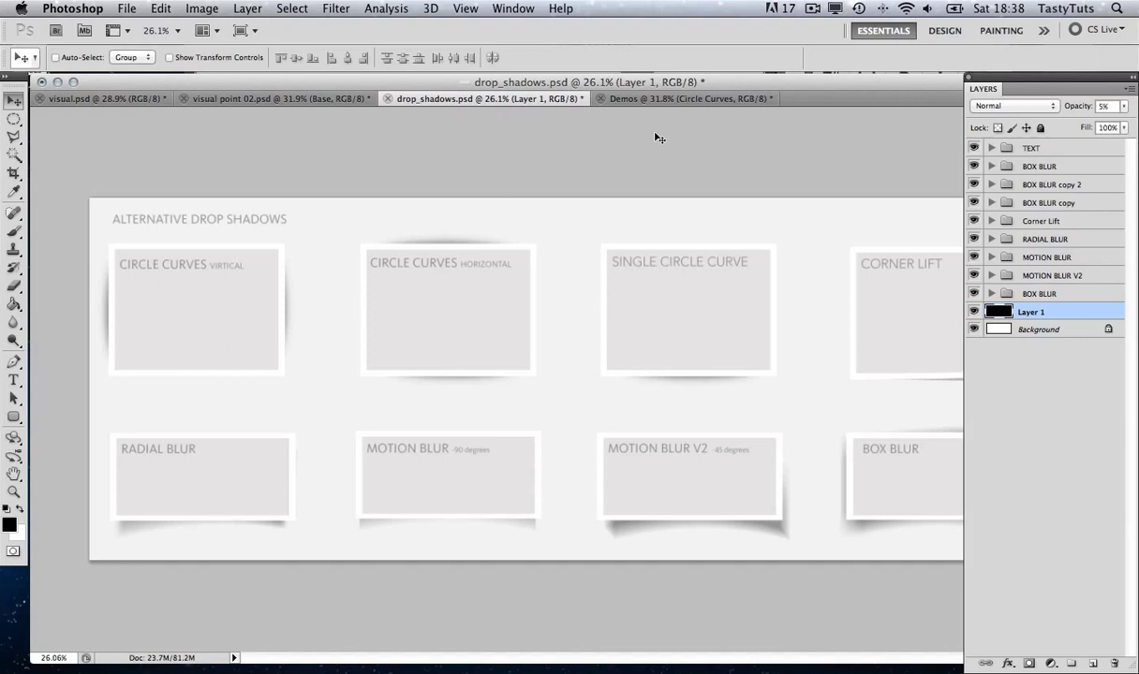
left_click(627, 97)
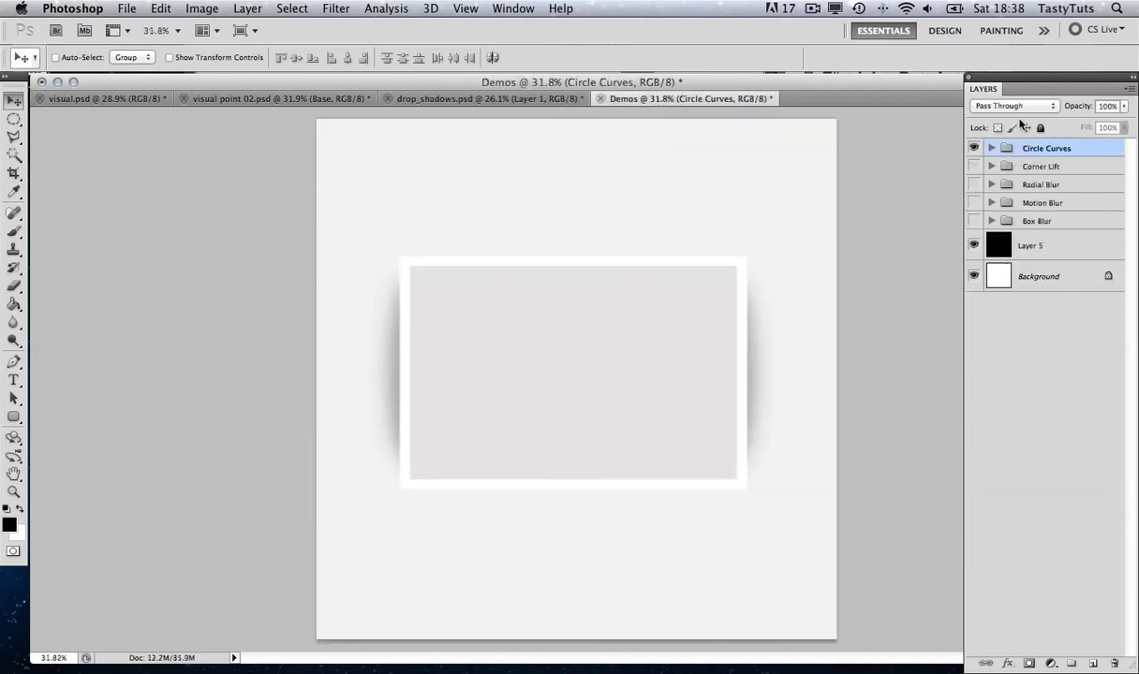
Step: Hide Circle Curves, show Corner Lift, and float the Layers panel
left_click(975, 147)
left_click(974, 166)
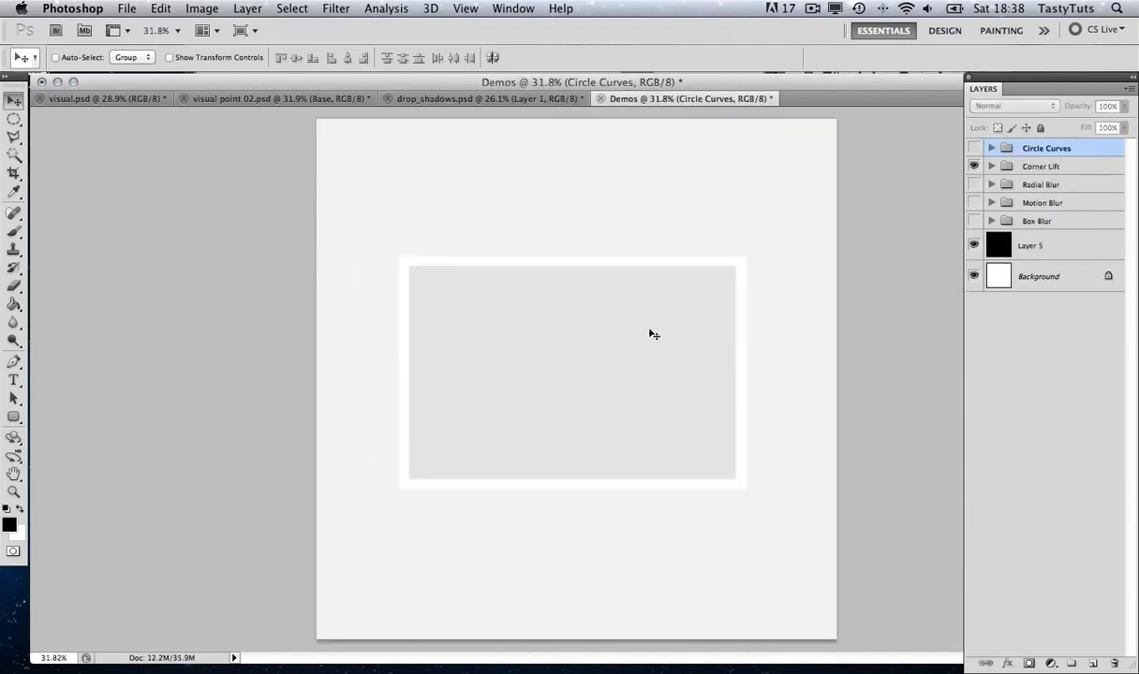
left_click(457, 99)
mouse_move(1004, 80)
left_mouse_down()
mouse_move(612, 328)
mouse_move(983, 74)
left_mouse_up()
left_click(656, 99)
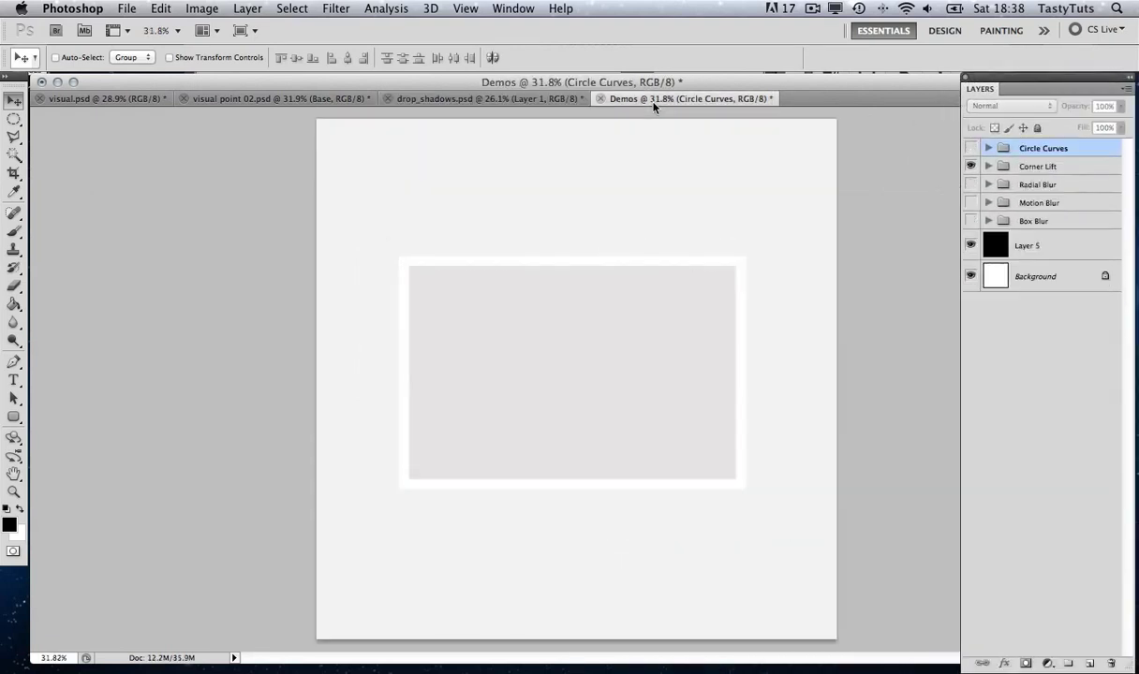
Step: Merge the Corner Lift group's Layer 6 copy down into Layer 6
left_click(987, 166)
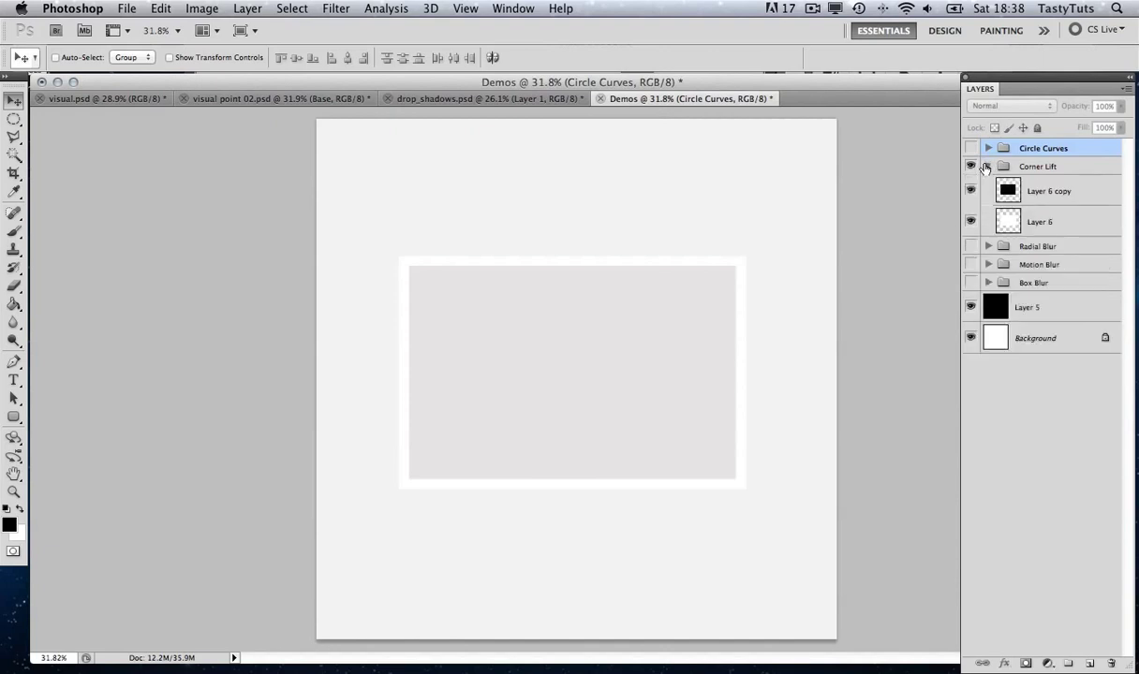
left_click(996, 215)
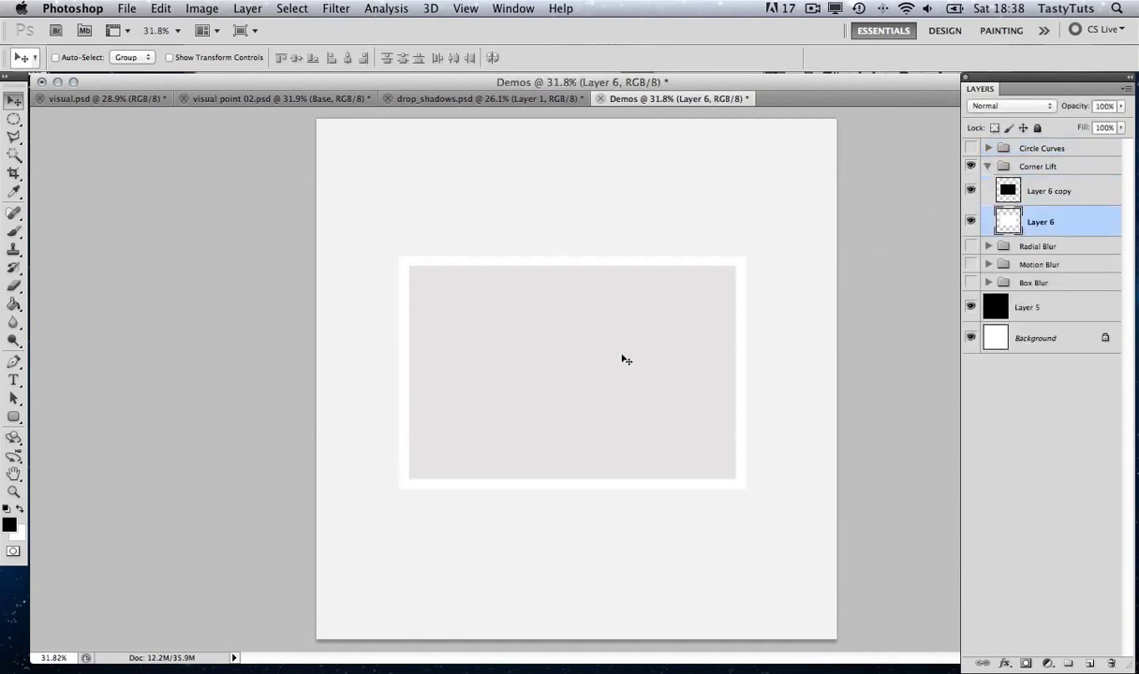
left_click(971, 190)
left_click(971, 190)
left_click(1054, 192)
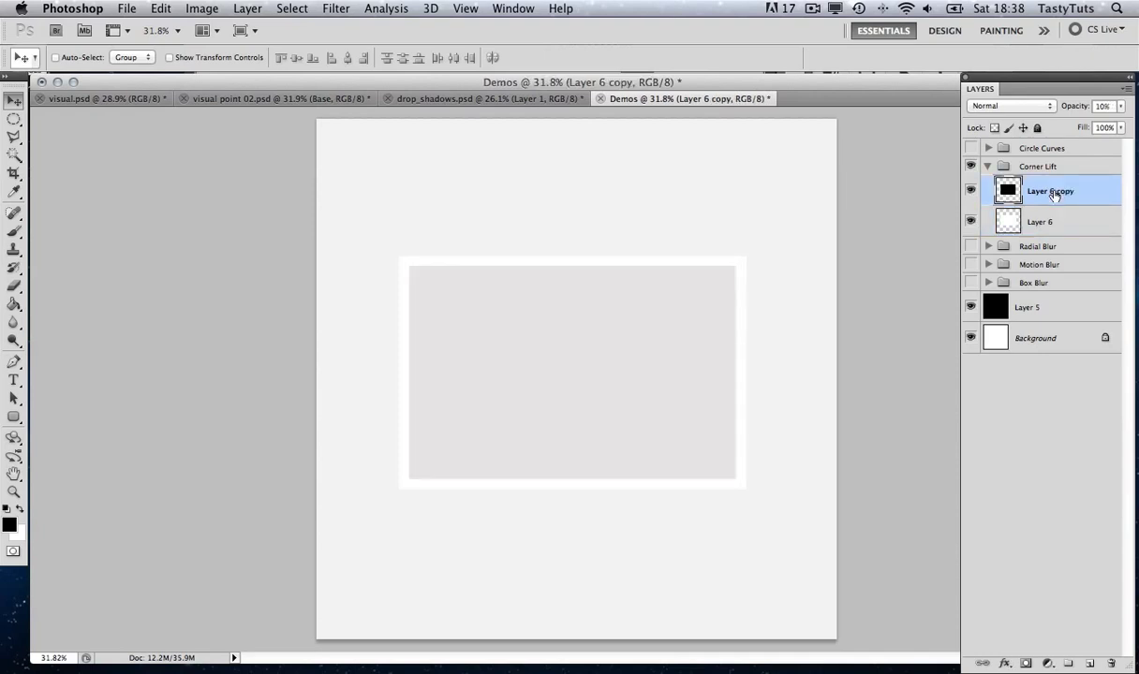
key("super+e")
left_click(970, 191)
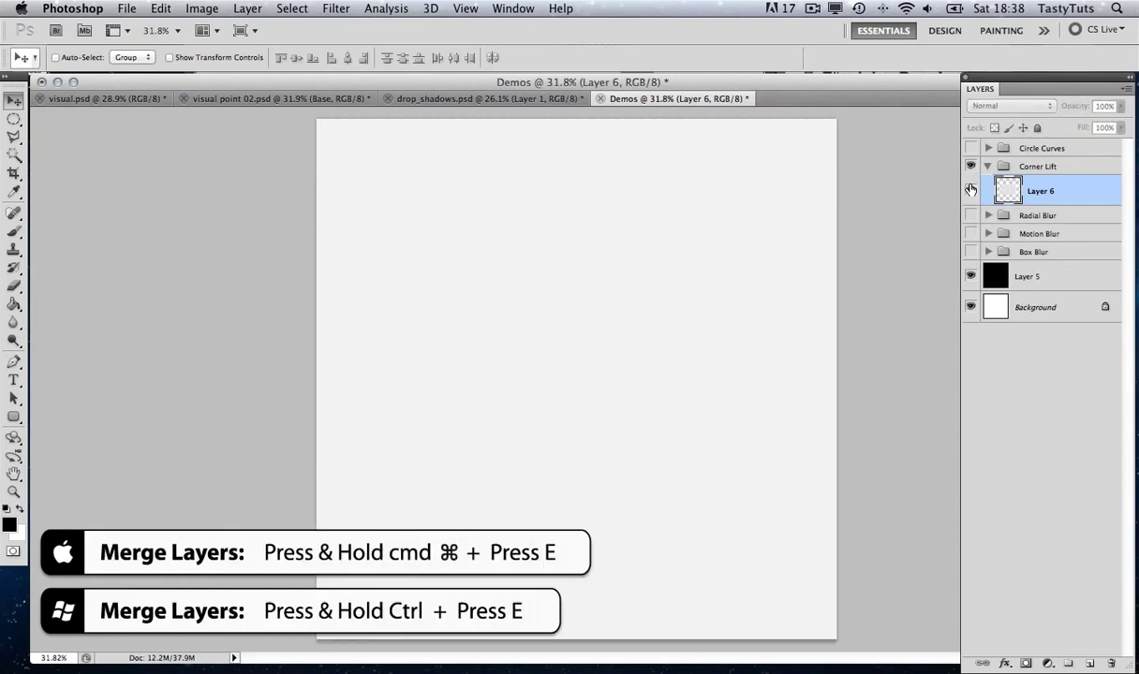
left_click(970, 190)
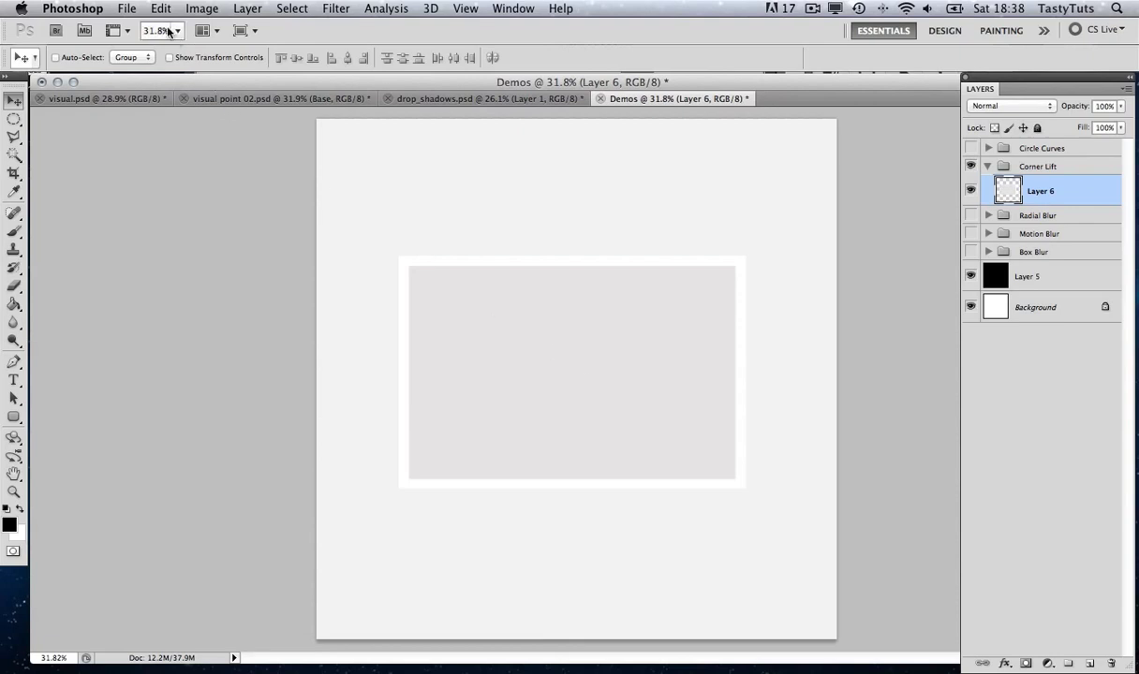
Step: Warp the framed photo so its bottom-right corner curls upward
left_click(162, 11)
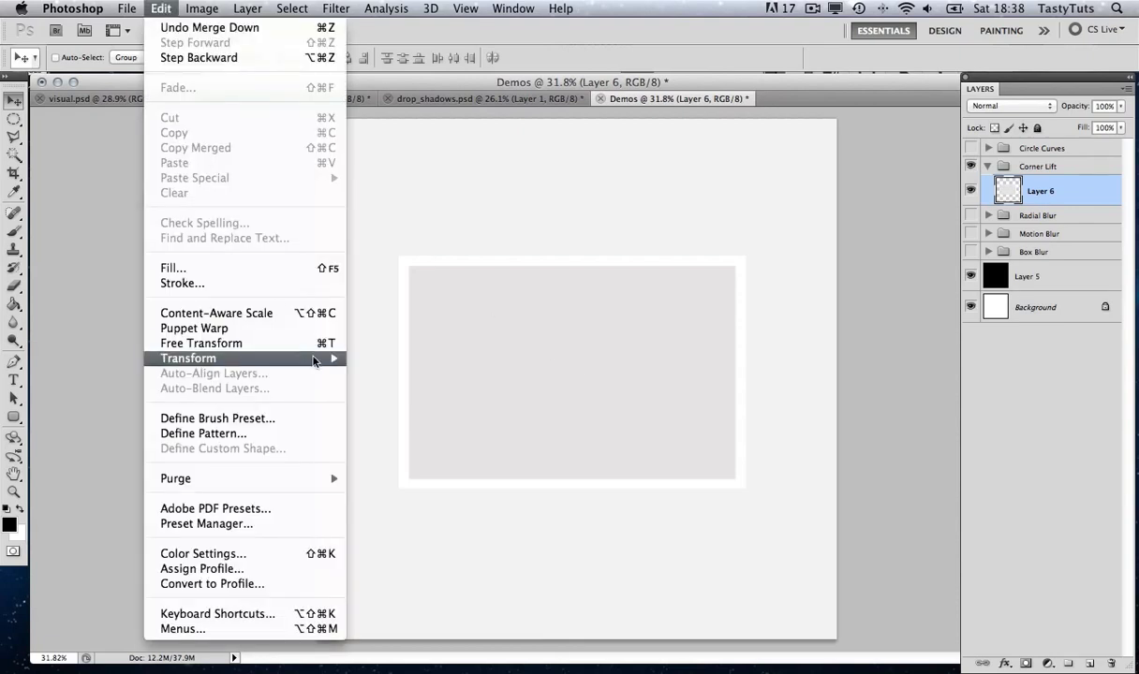
mouse_move(312, 365)
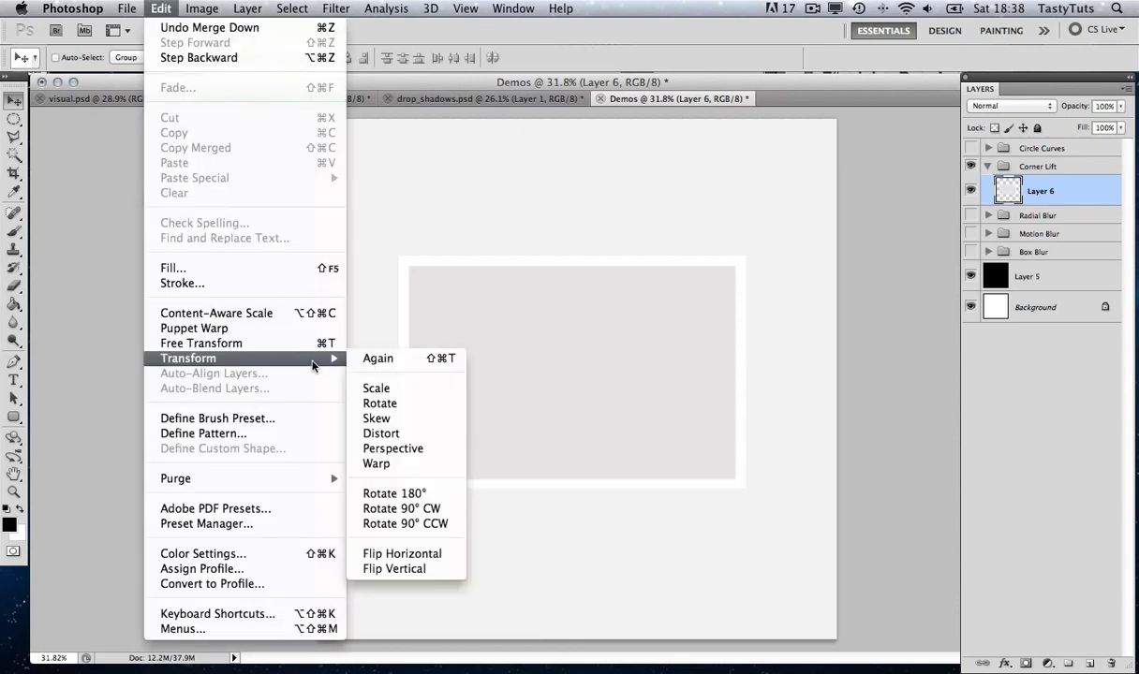
left_click(379, 464)
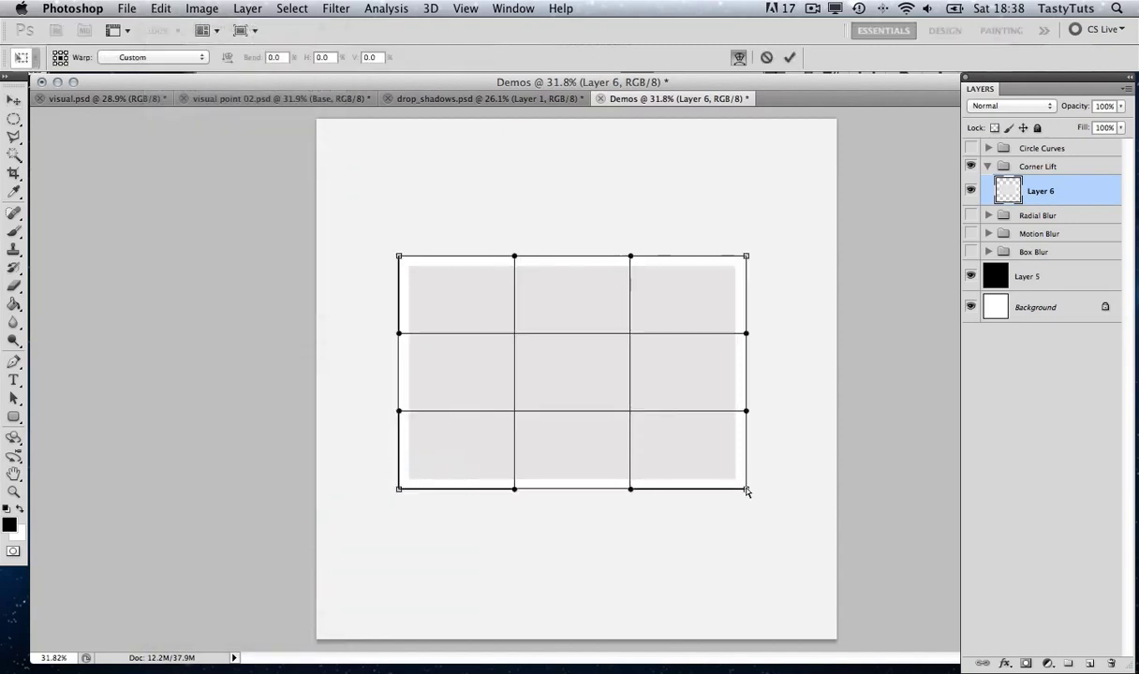
mouse_move(746, 489)
left_mouse_down()
mouse_move(612, 376)
mouse_move(626, 468)
mouse_move(770, 351)
mouse_move(725, 484)
mouse_move(520, 310)
mouse_move(473, 361)
mouse_move(562, 444)
mouse_move(743, 431)
mouse_move(744, 492)
mouse_move(742, 474)
left_mouse_up()
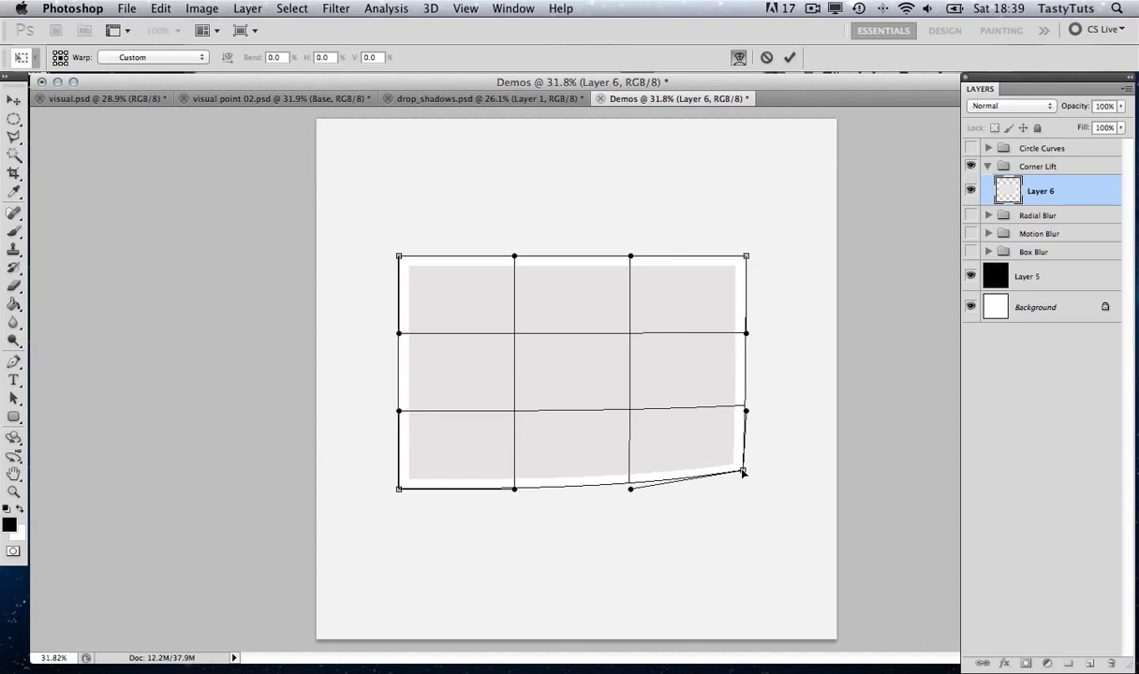
key("Return")
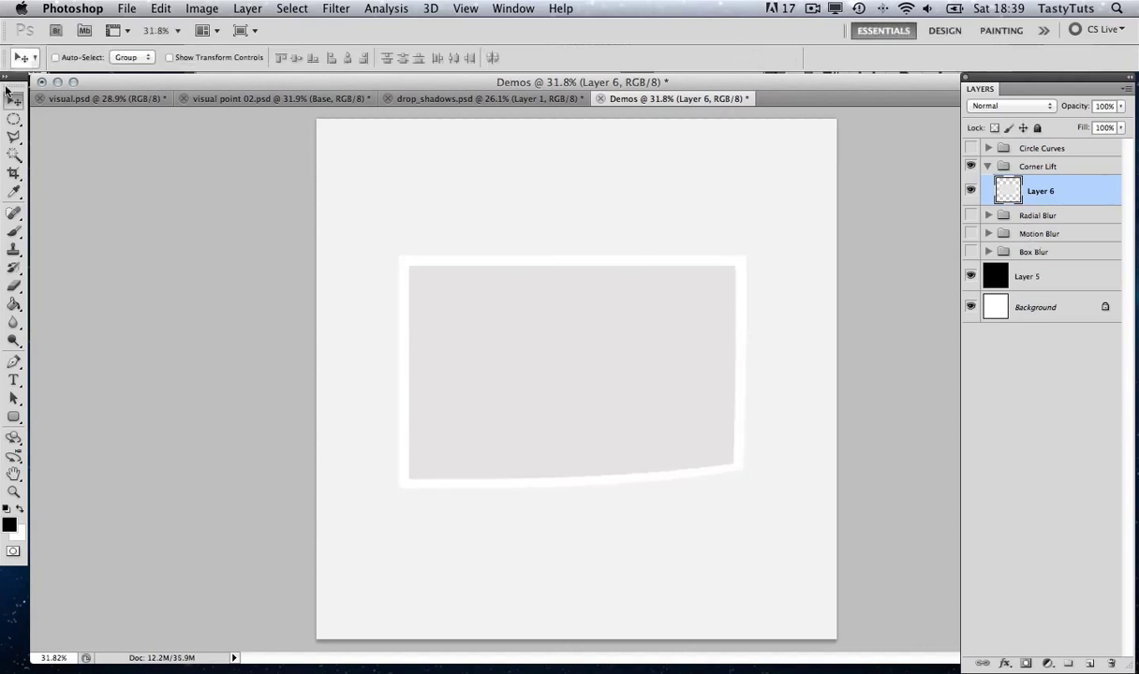
Step: Select a Polygonal Lasso triangle across the photo's top-right, bottom-right and bottom-left corners
left_click(16, 141)
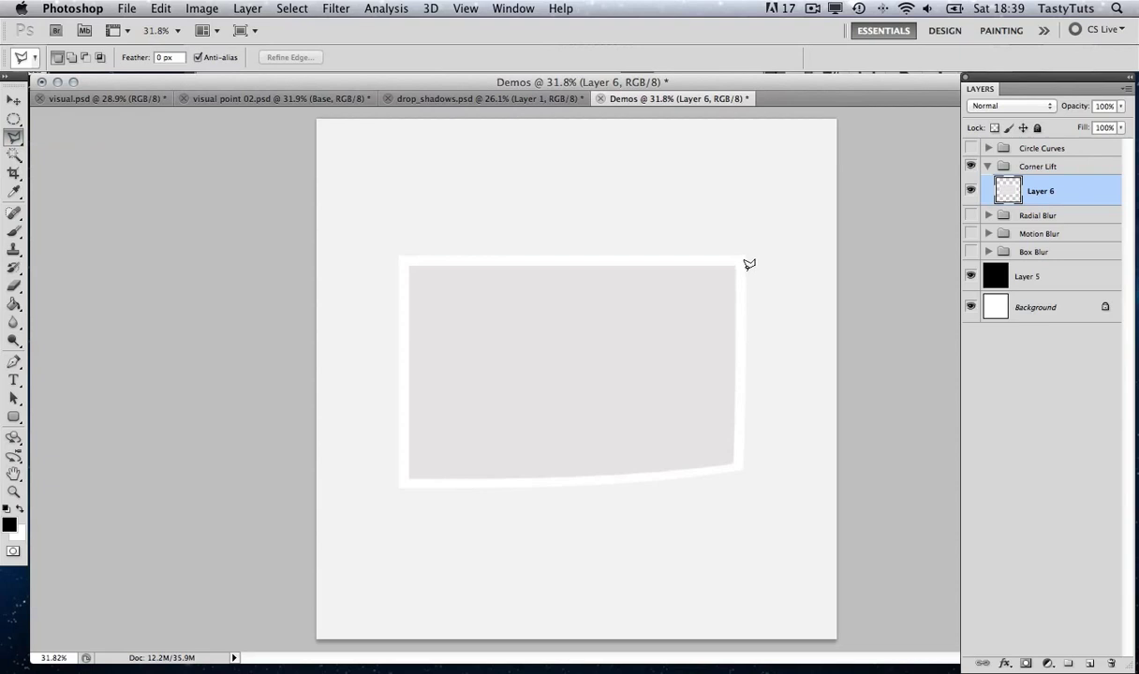
left_click(747, 268)
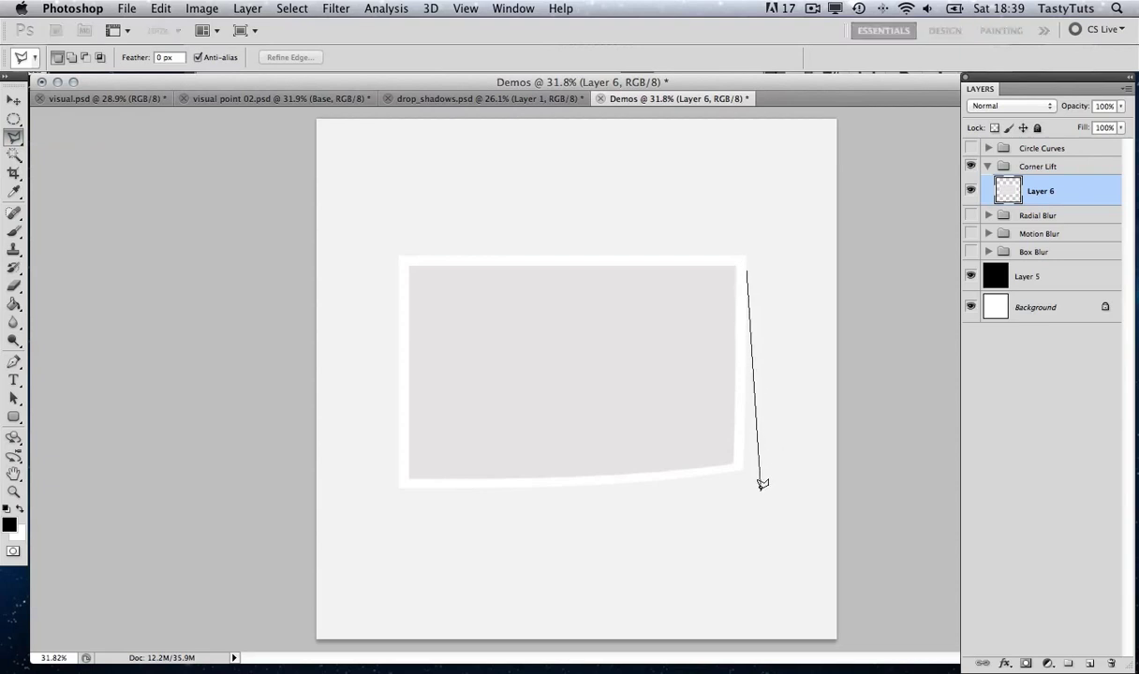
left_click(760, 487)
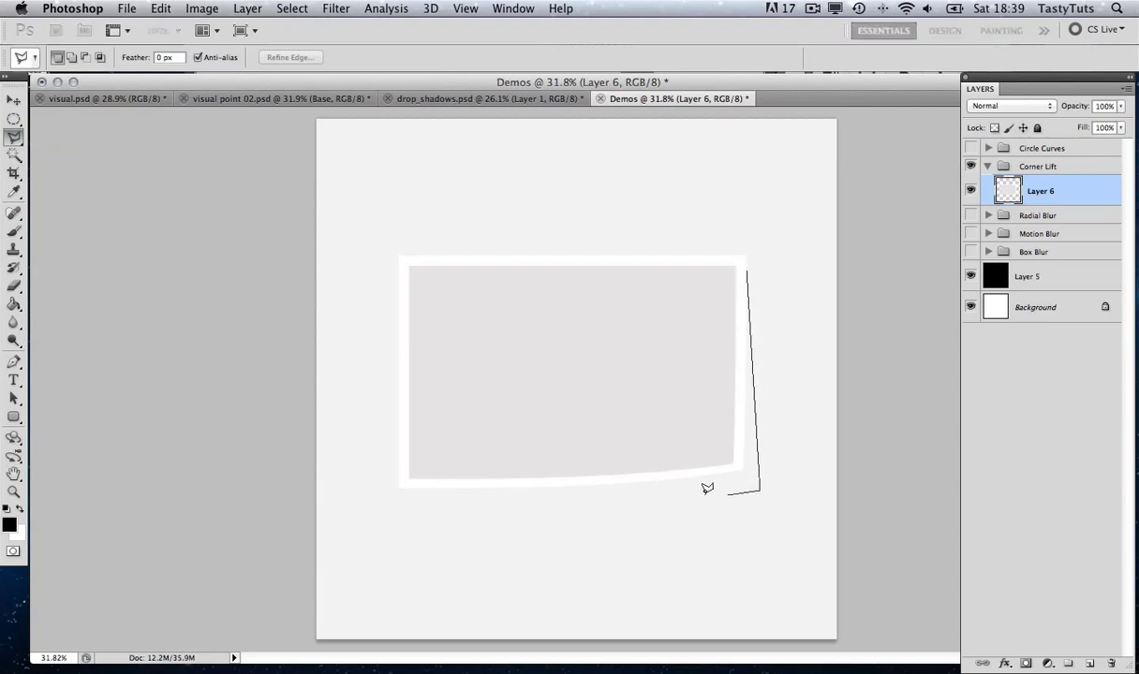
left_click(412, 481)
double_click(680, 309)
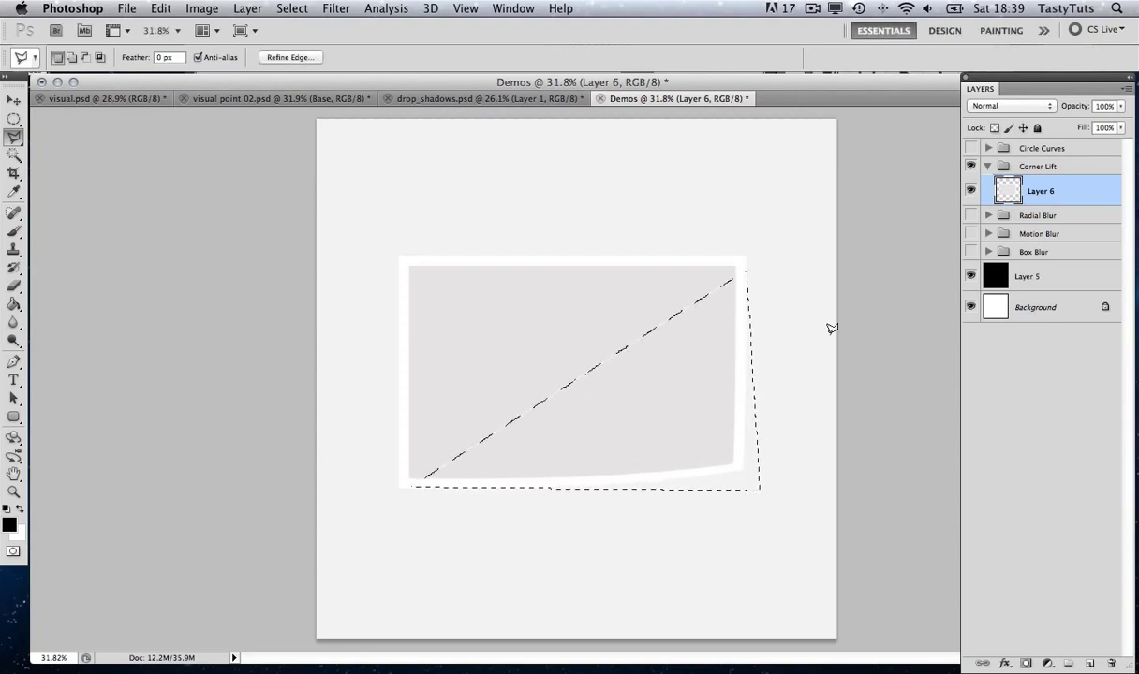
Step: Add Layer 11 and fill the triangular selection black with the Paint Bucket
key("shift")
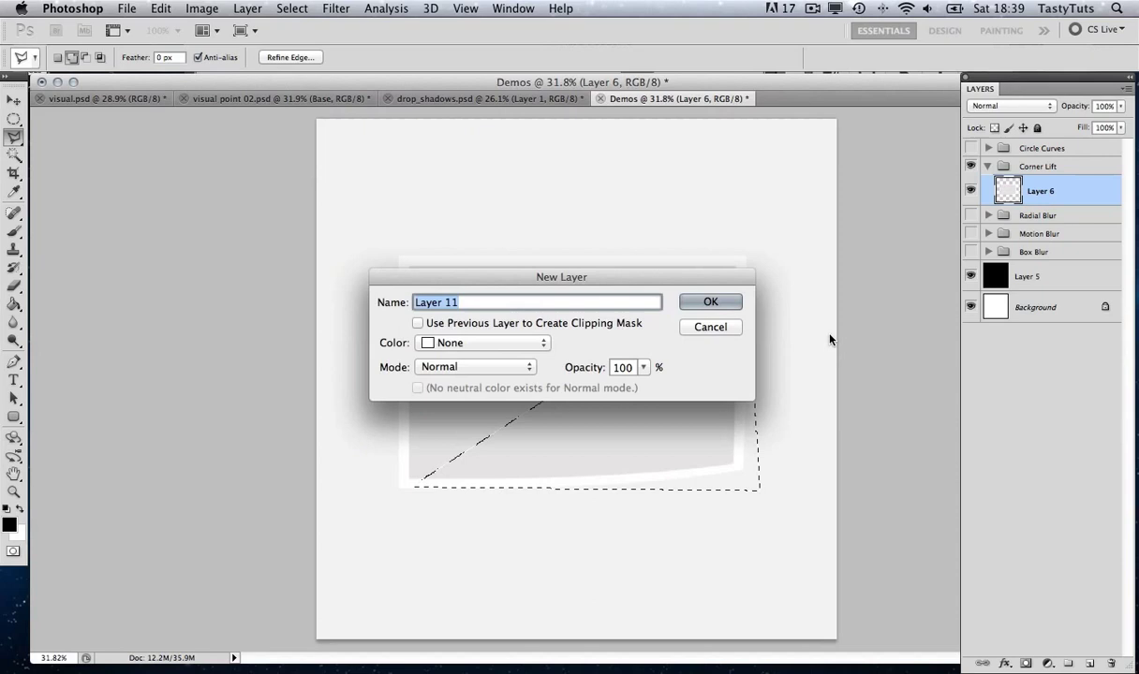
key("Return")
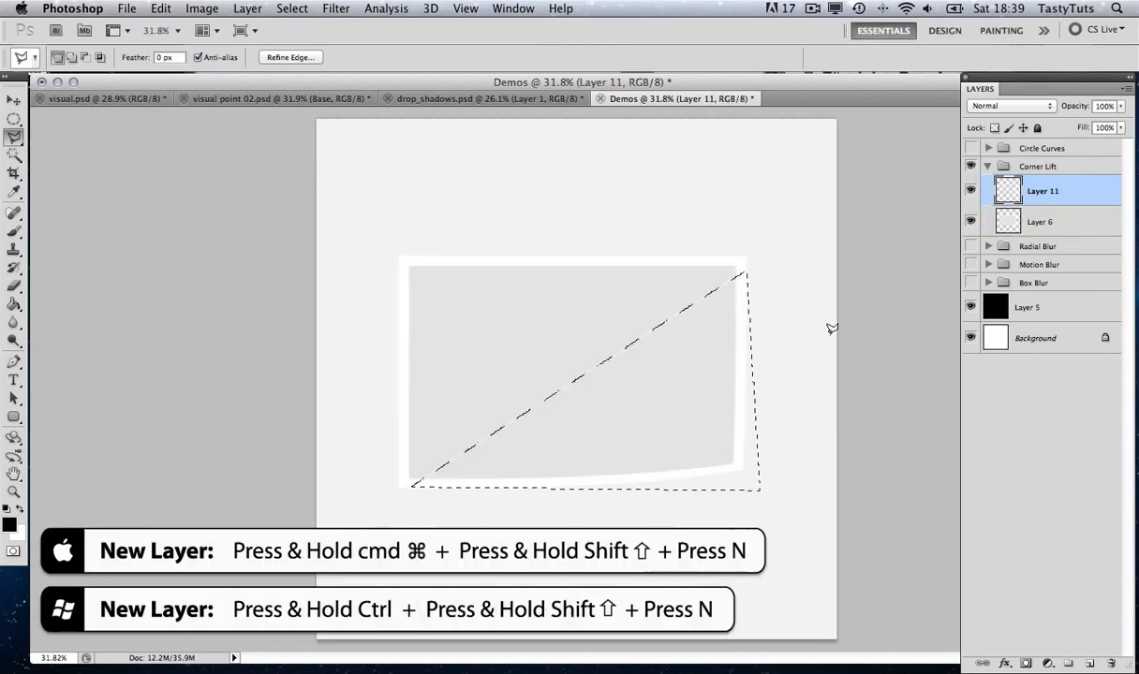
left_click(14, 304)
left_click(648, 391)
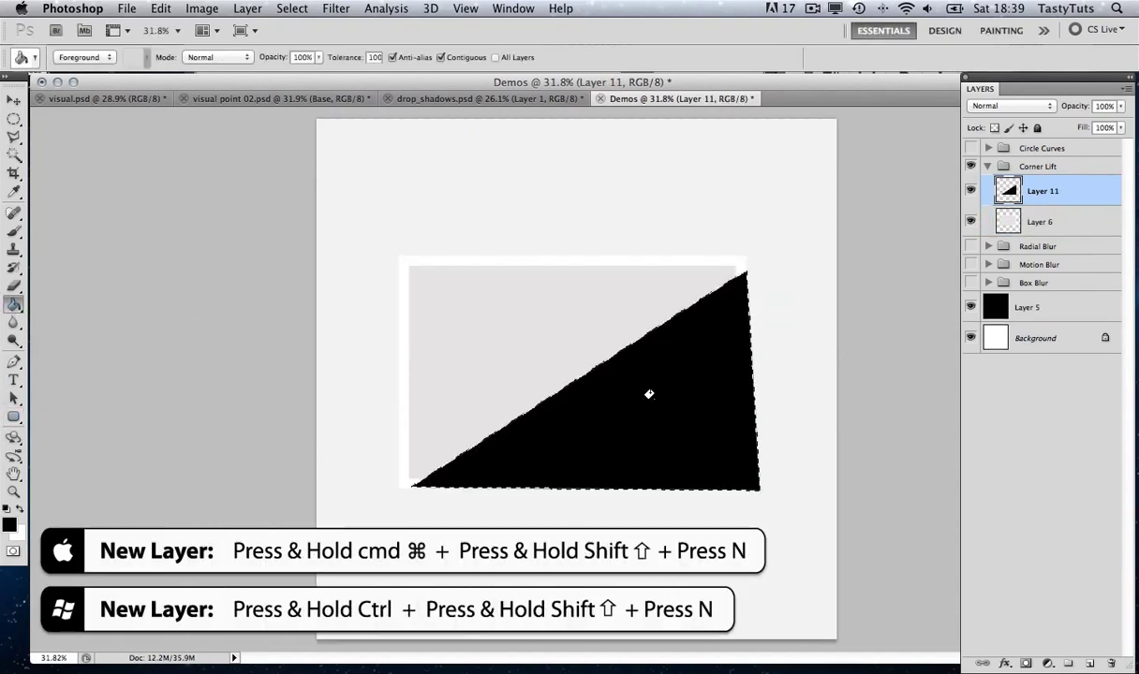
left_click(14, 119)
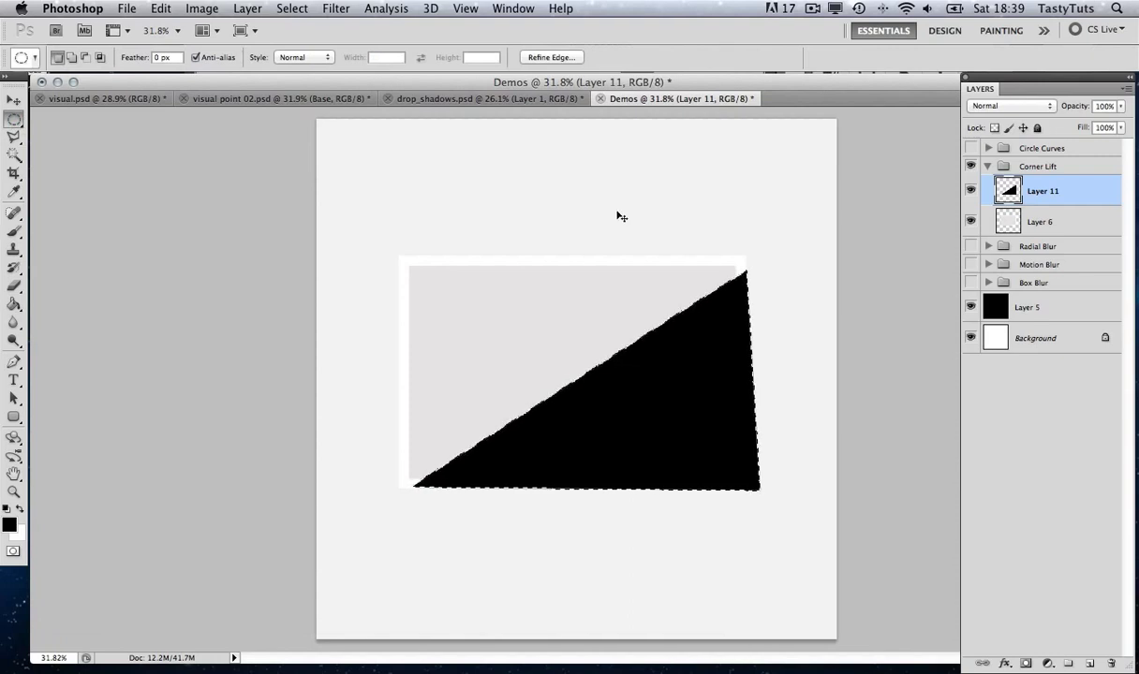
Step: Deselect, move Layer 11 below Layer 6 and set its opacity to 40%
key("super+d")
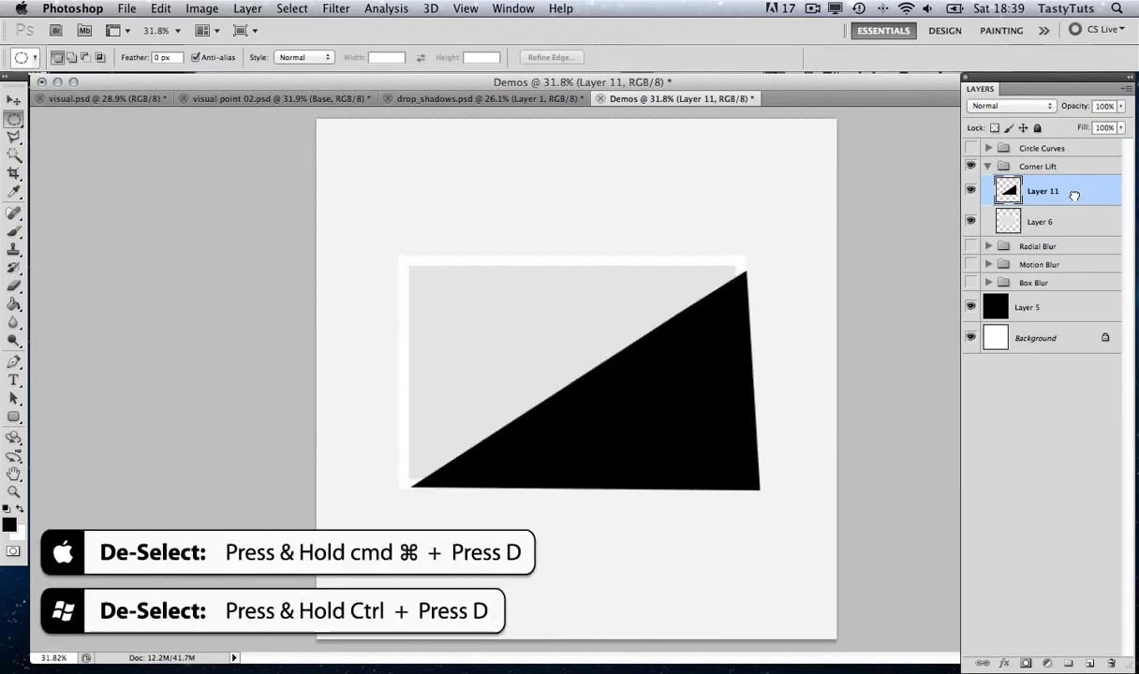
left_click_drag(1073, 192, 1075, 230)
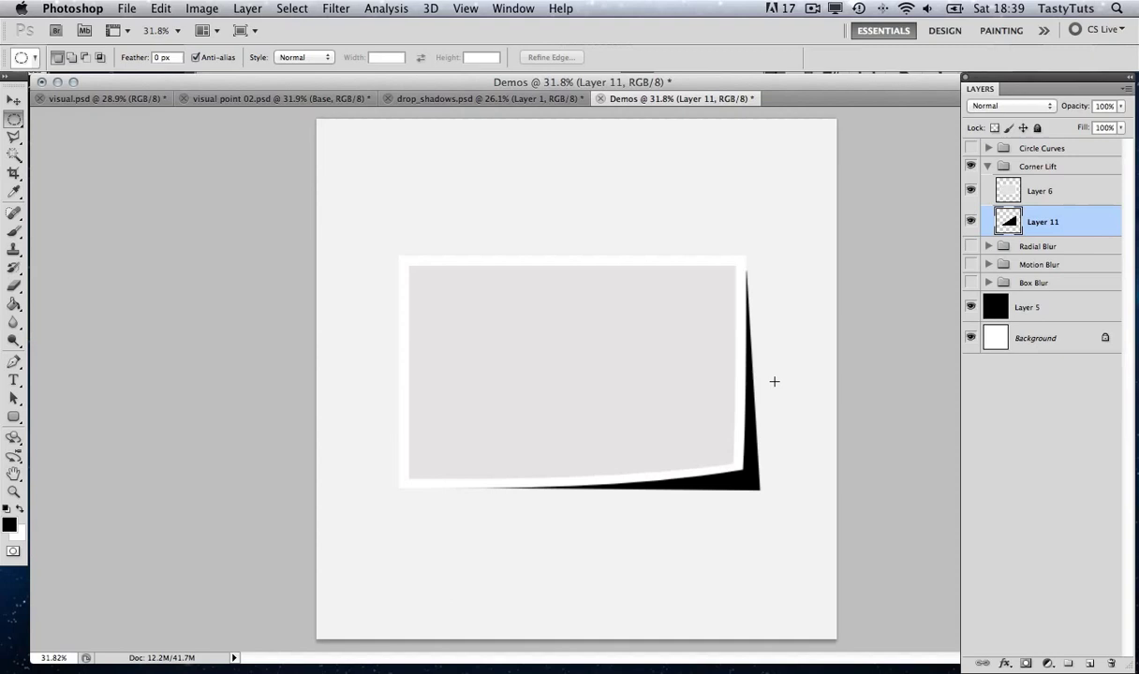
key("4")
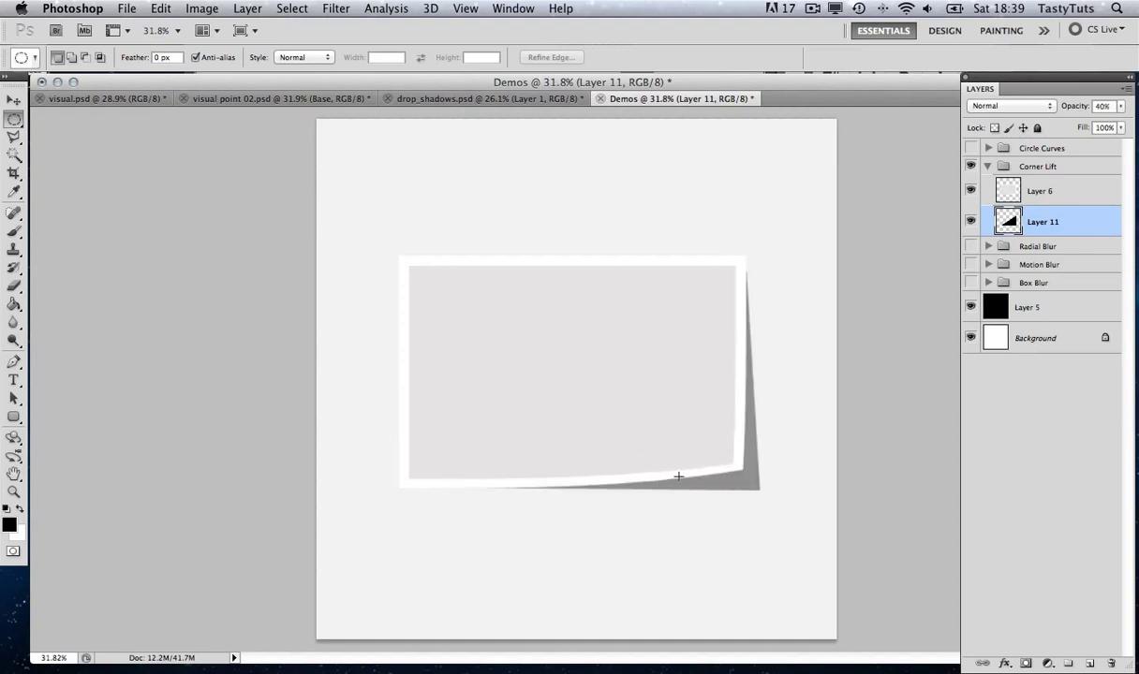
Step: Nudge the grey shadow behind the lifted corner, then collapse and hide the Corner Lift group
key("v")
key("Left")
key("Left")
key("Left")
key("Up")
key("Up")
key("Up")
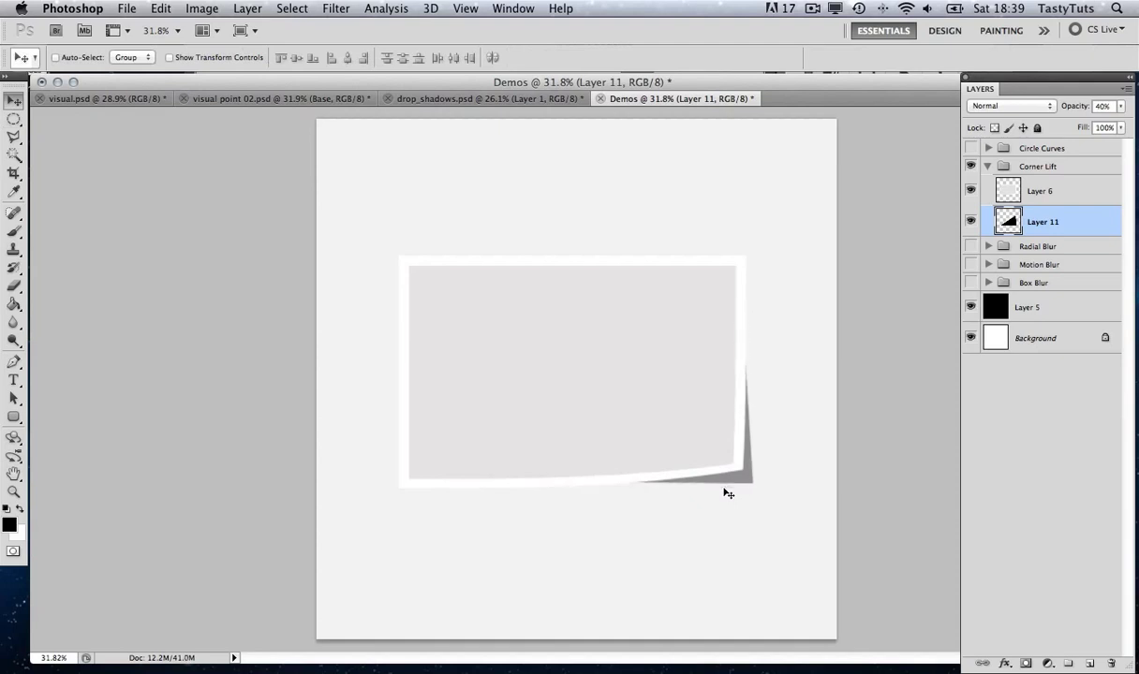
key("Right")
key("Right")
key("Right")
key("Down")
key("Down")
key("Down")
key("Left")
key("Down")
key("Down")
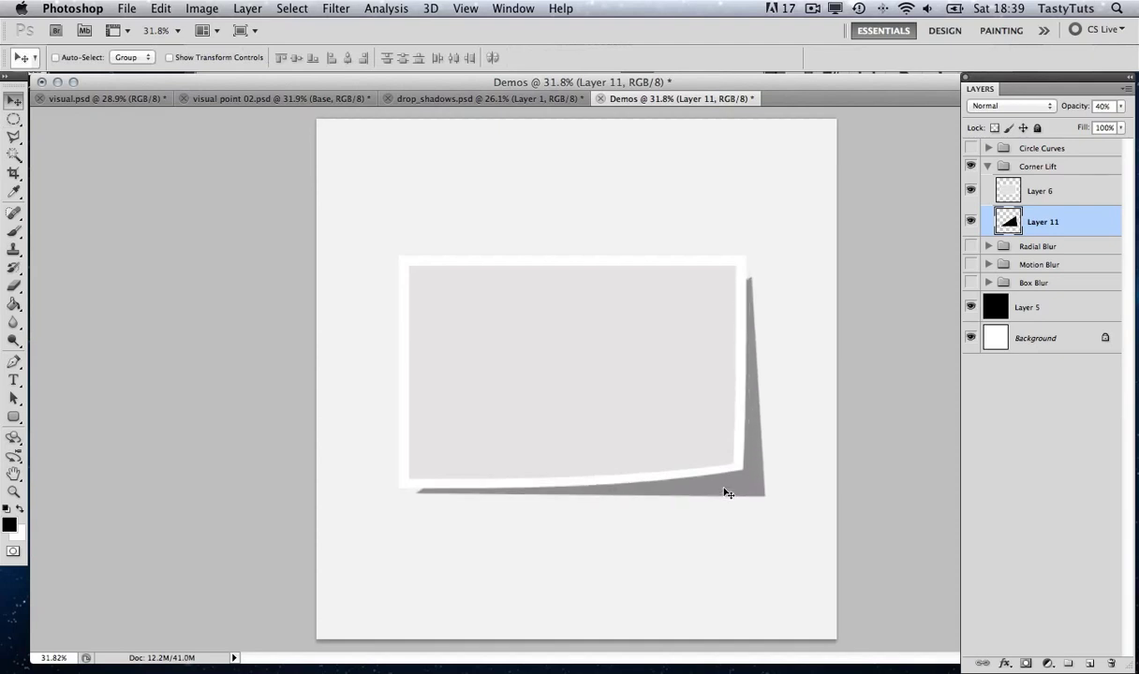
key("Up")
key("Up")
key("Right")
key("Left")
key("Left")
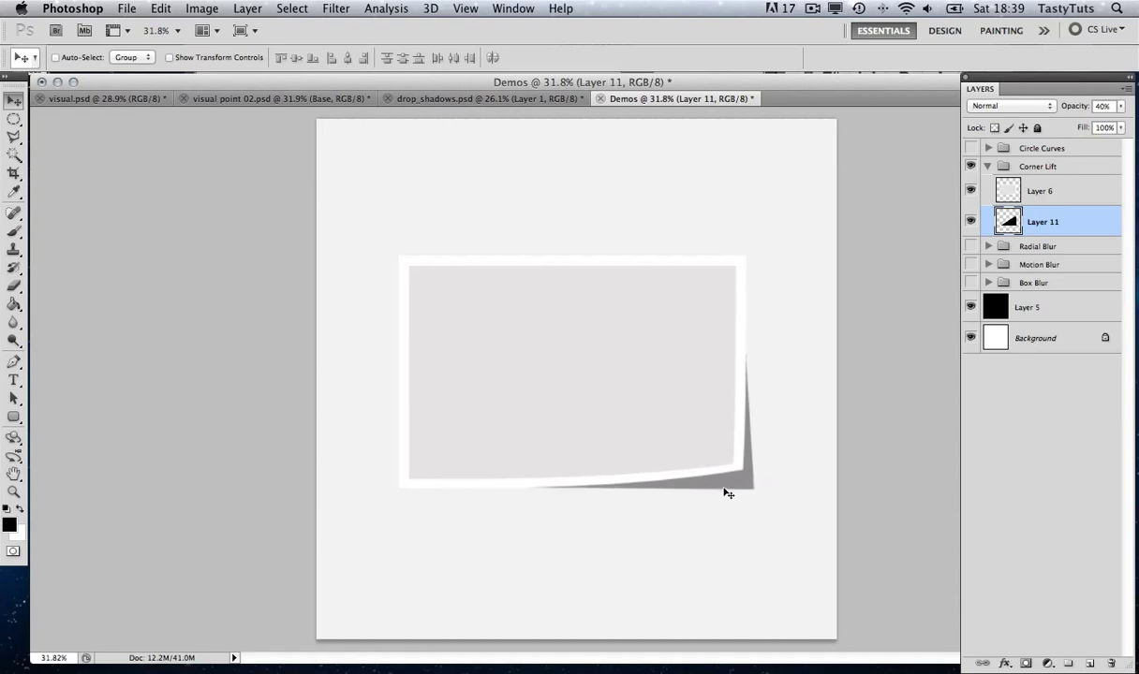
key("Up")
key("Left")
key("Up")
key("Up")
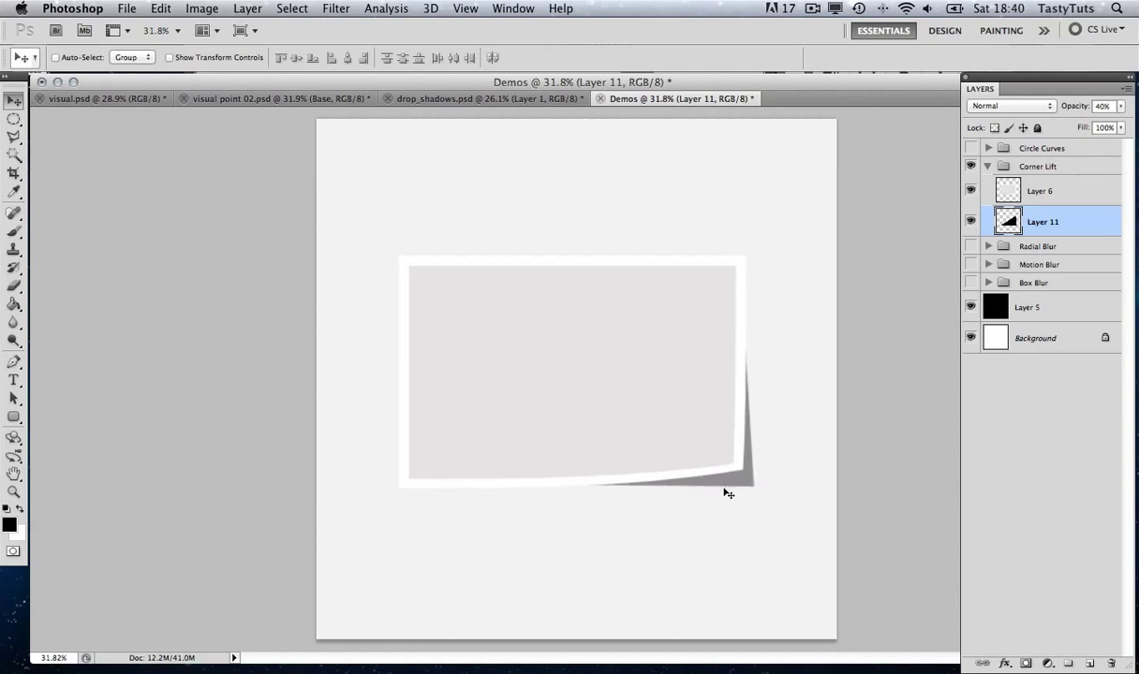
key("Up")
key("Right")
key("Down")
key("Down")
key("Right")
key("Up")
key("Left")
key("Up")
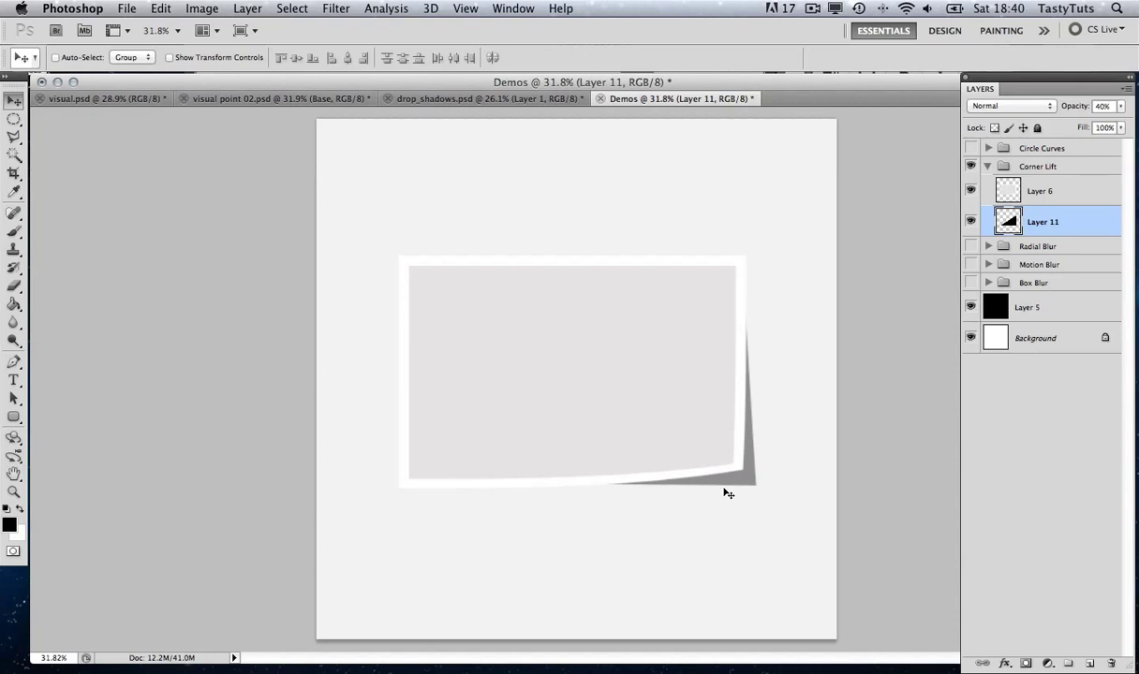
left_click(987, 165)
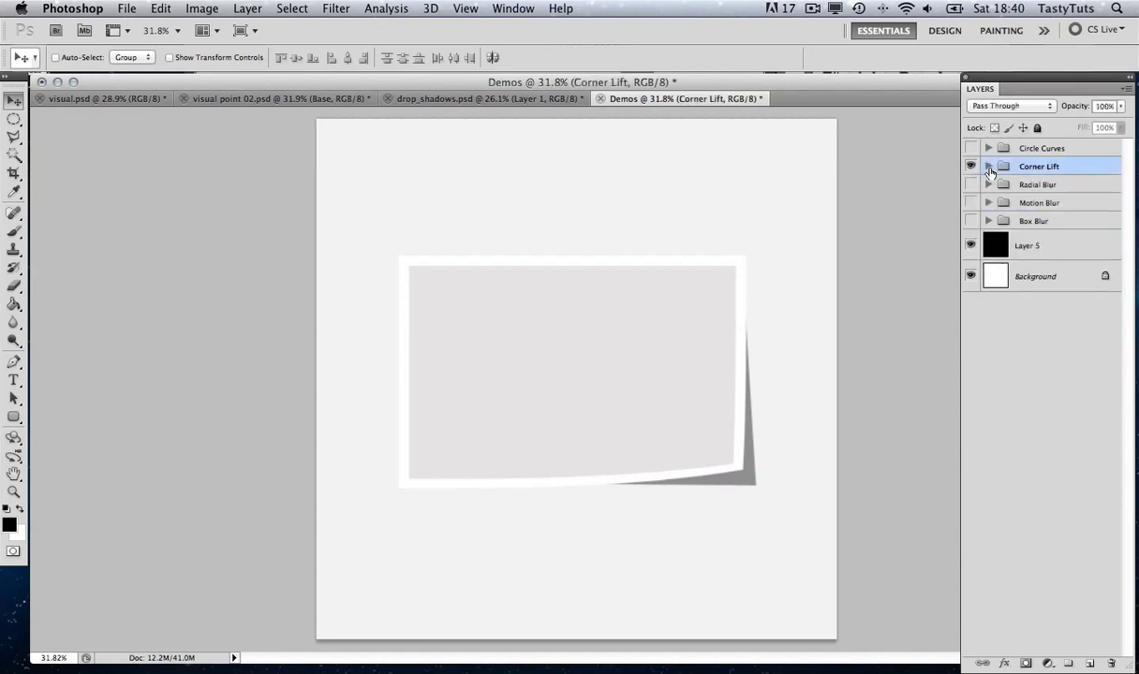
left_click(970, 166)
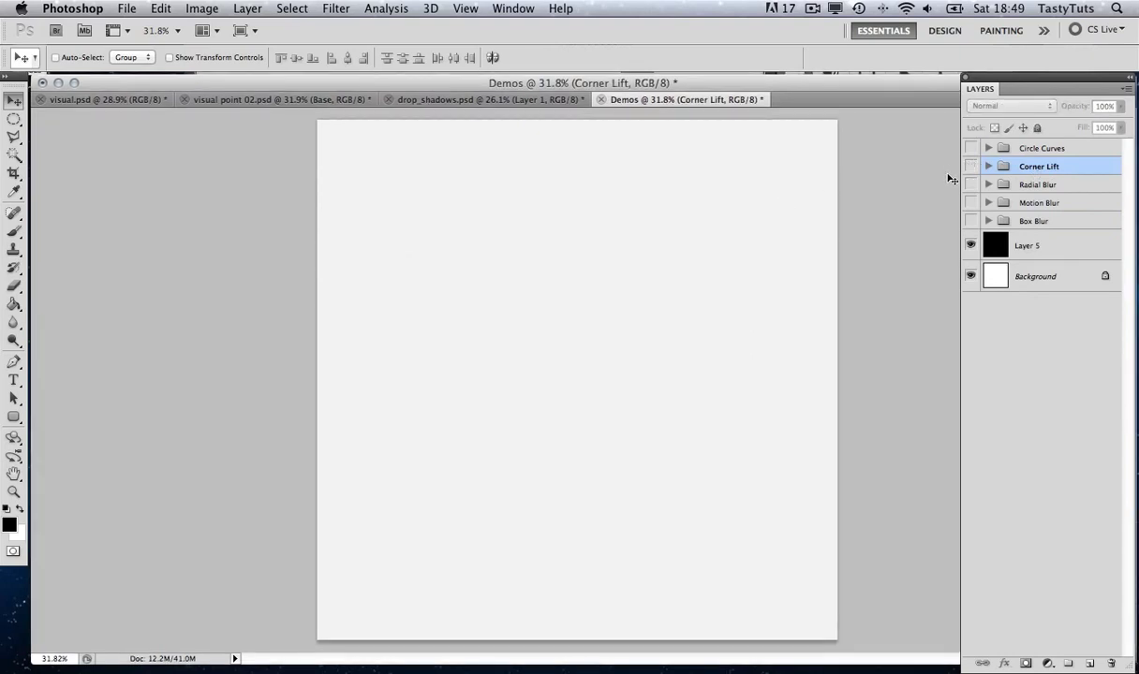
Step: Show the Radial Blur group, compare with drop_shadows.psd, then expand it and select Layer 6 copy 2
left_click(970, 184)
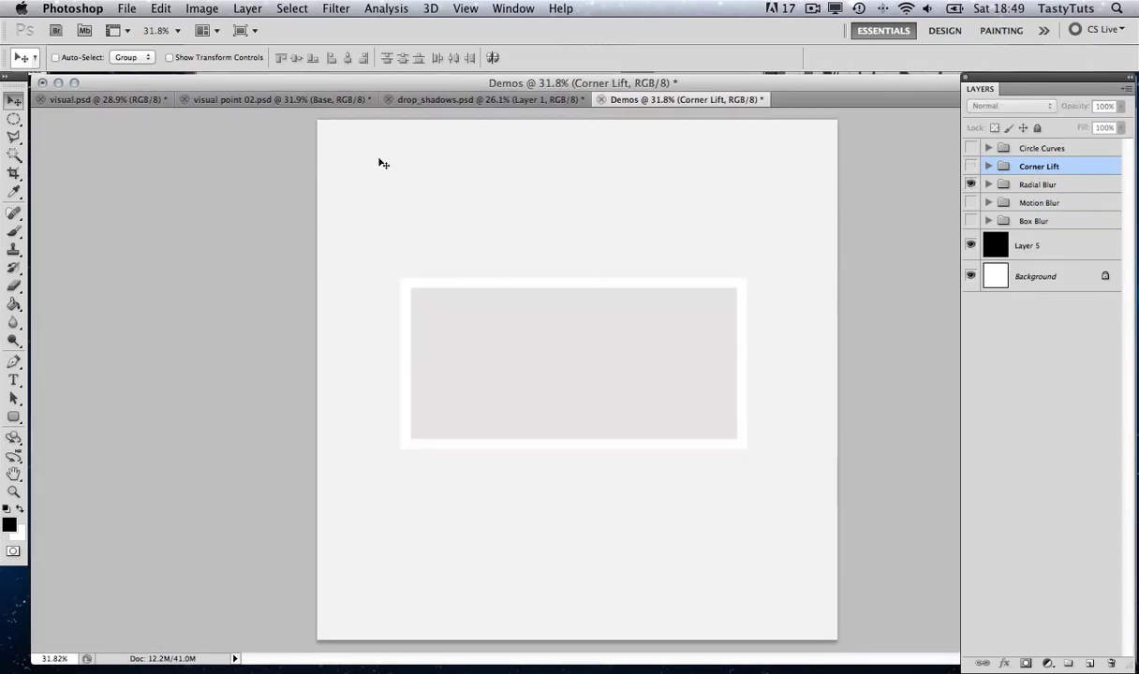
left_click(429, 100)
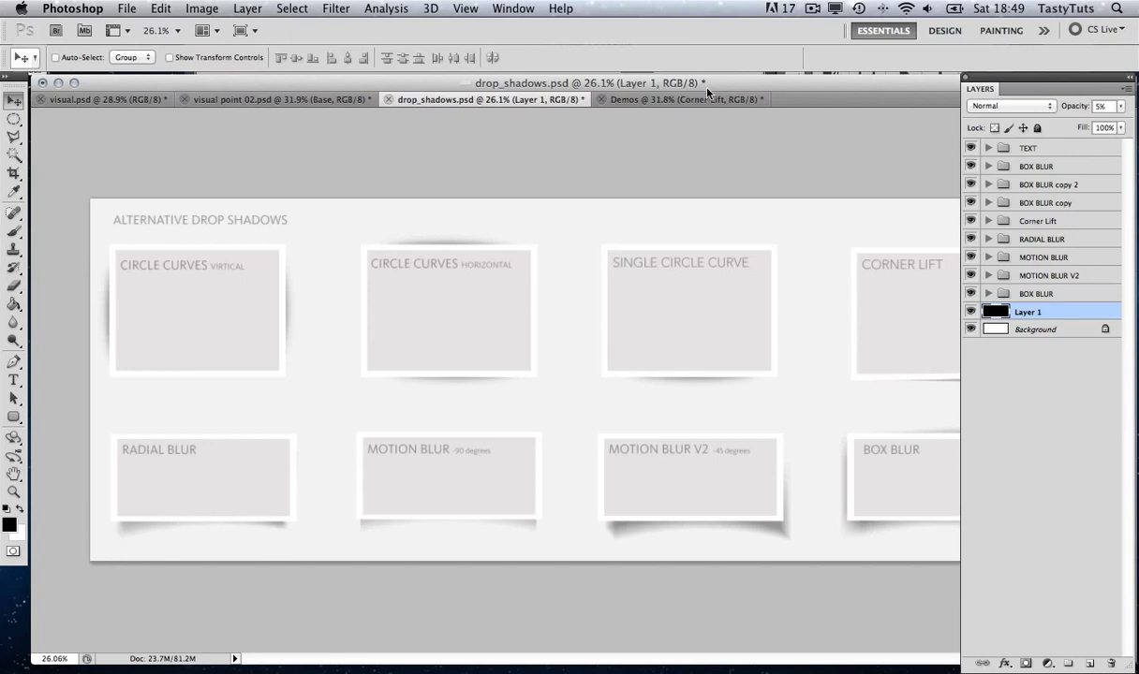
left_click(623, 95)
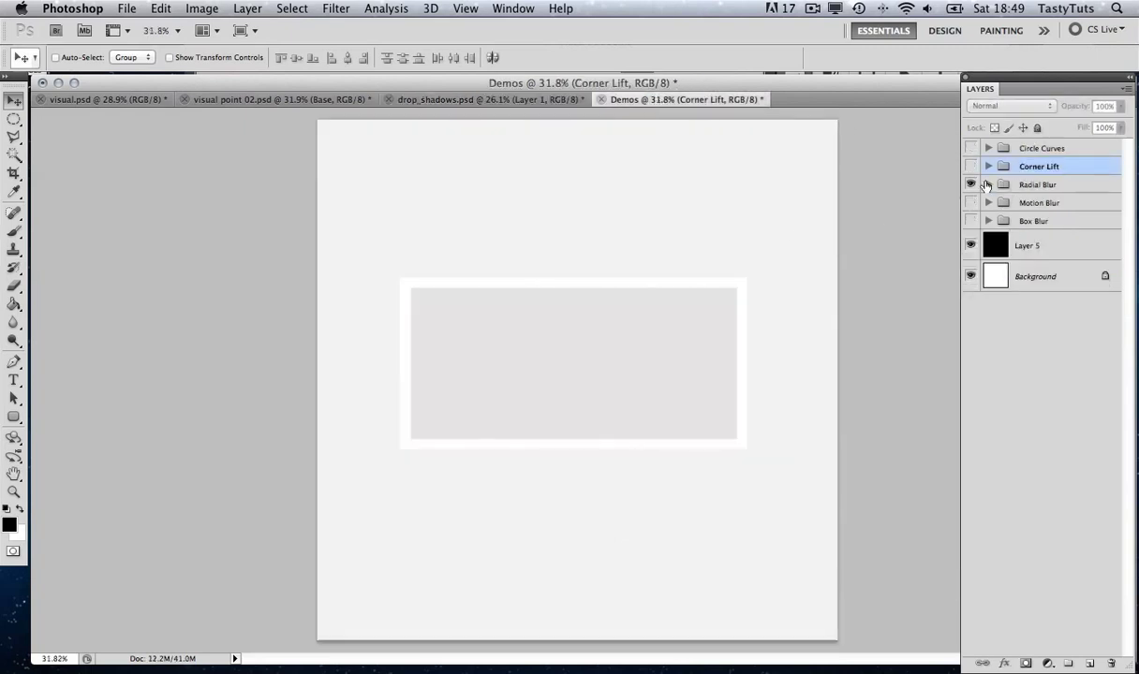
left_click(988, 185)
left_click(1043, 209)
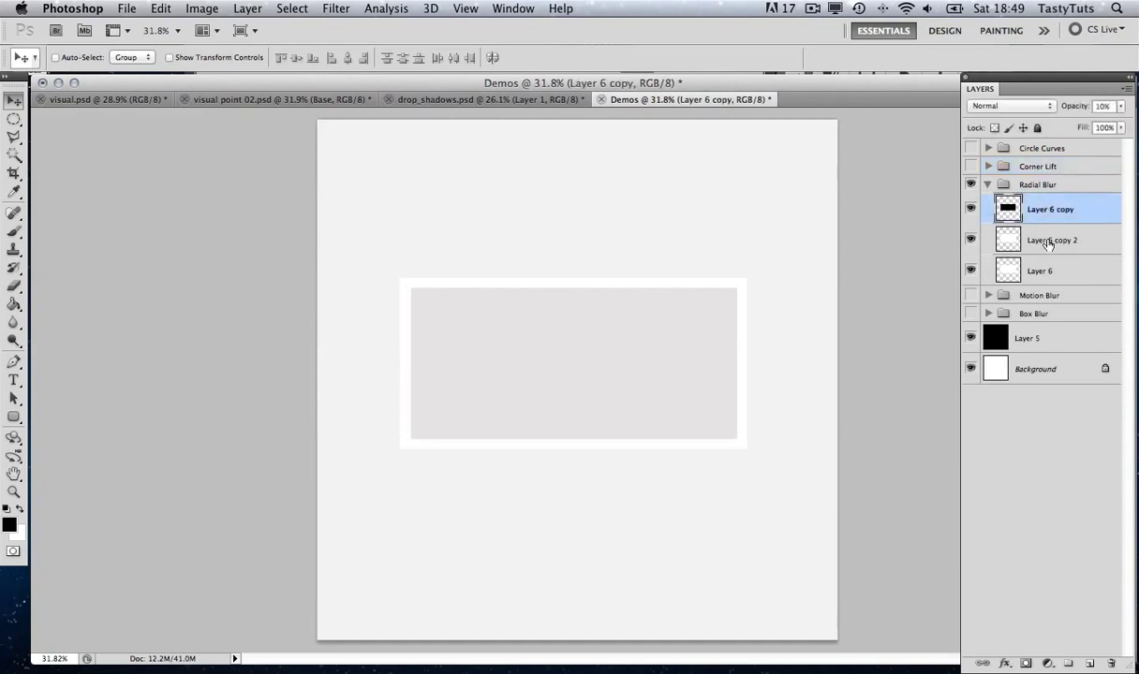
left_click(1032, 241)
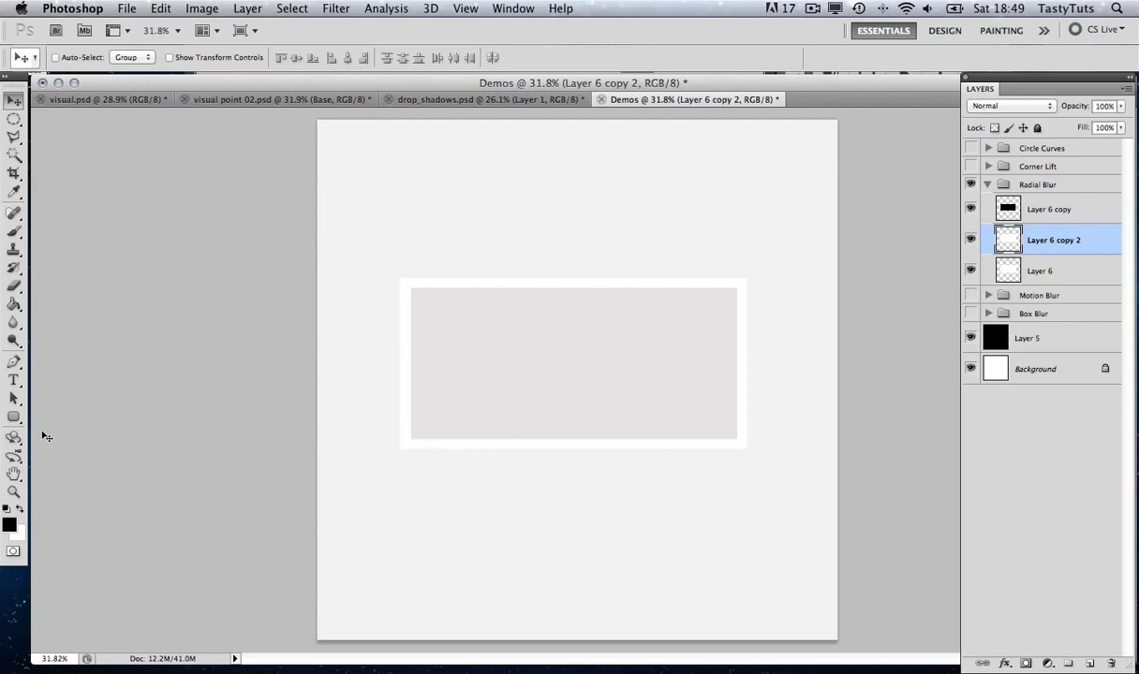
Step: Draw a closed Pen path around the photo with a bottom edge dipping below and arching up mid-way
left_click(14, 363)
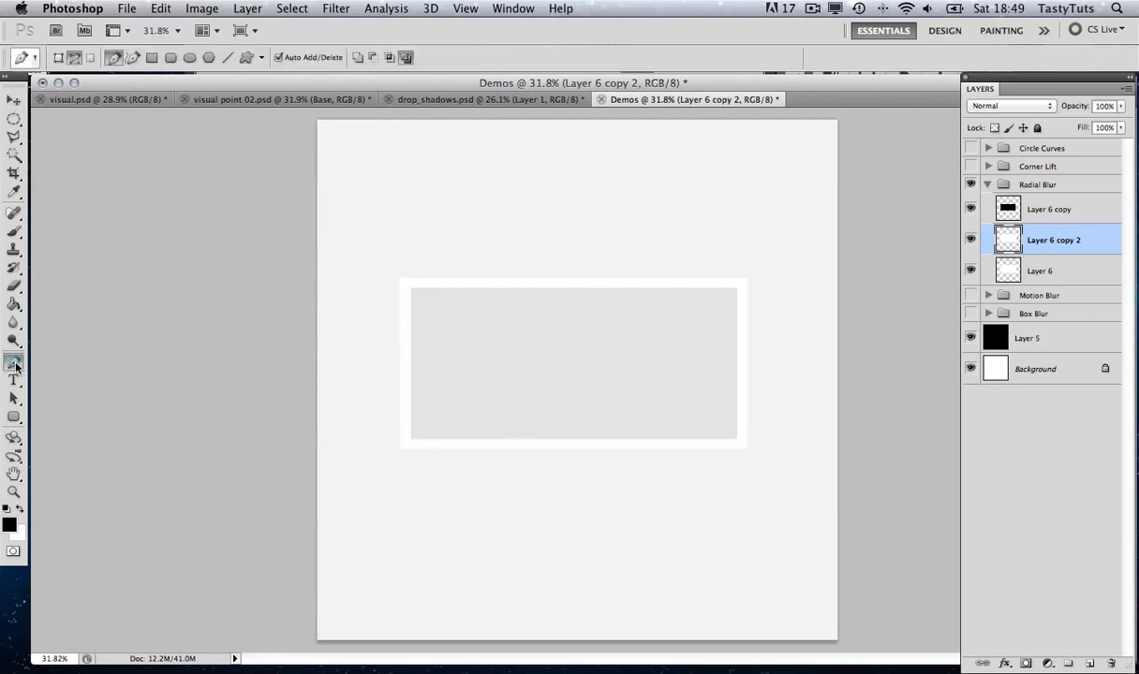
left_click(407, 288)
left_click(407, 481)
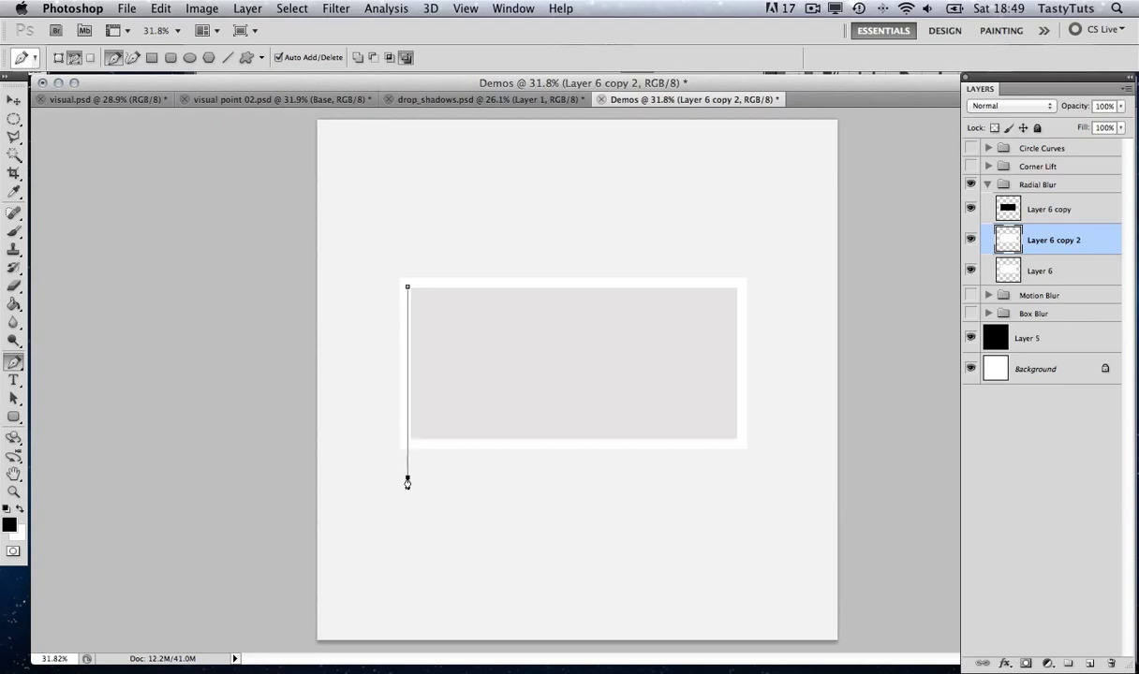
left_click(568, 460)
left_click_drag(568, 463, 665, 460)
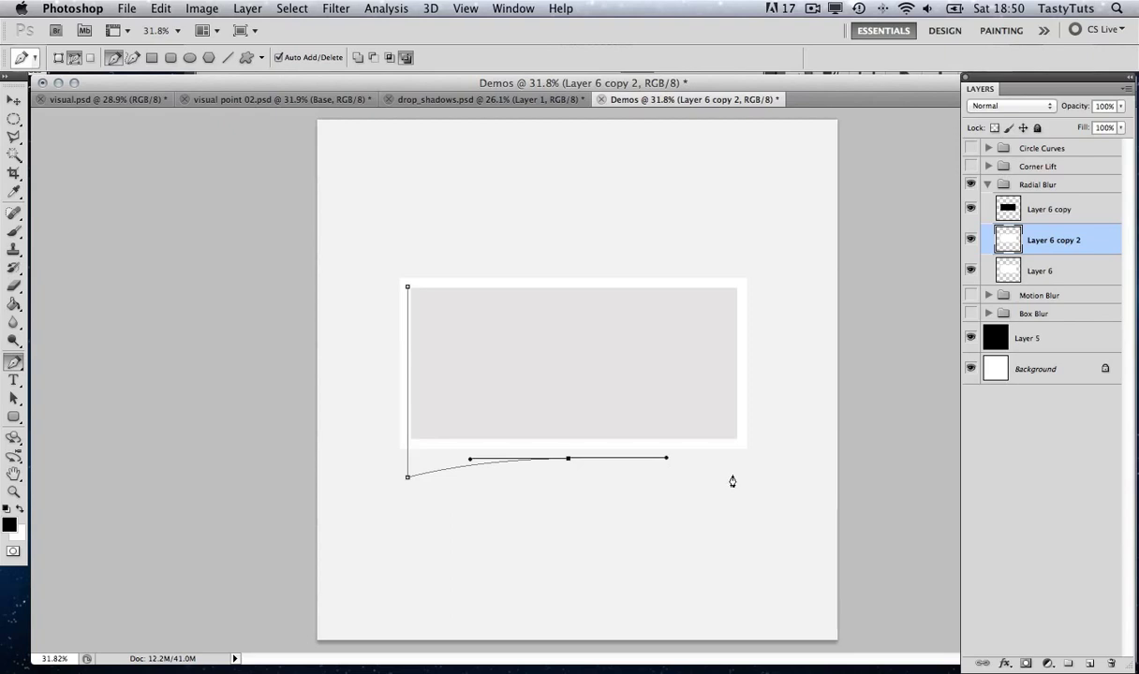
left_click(734, 472)
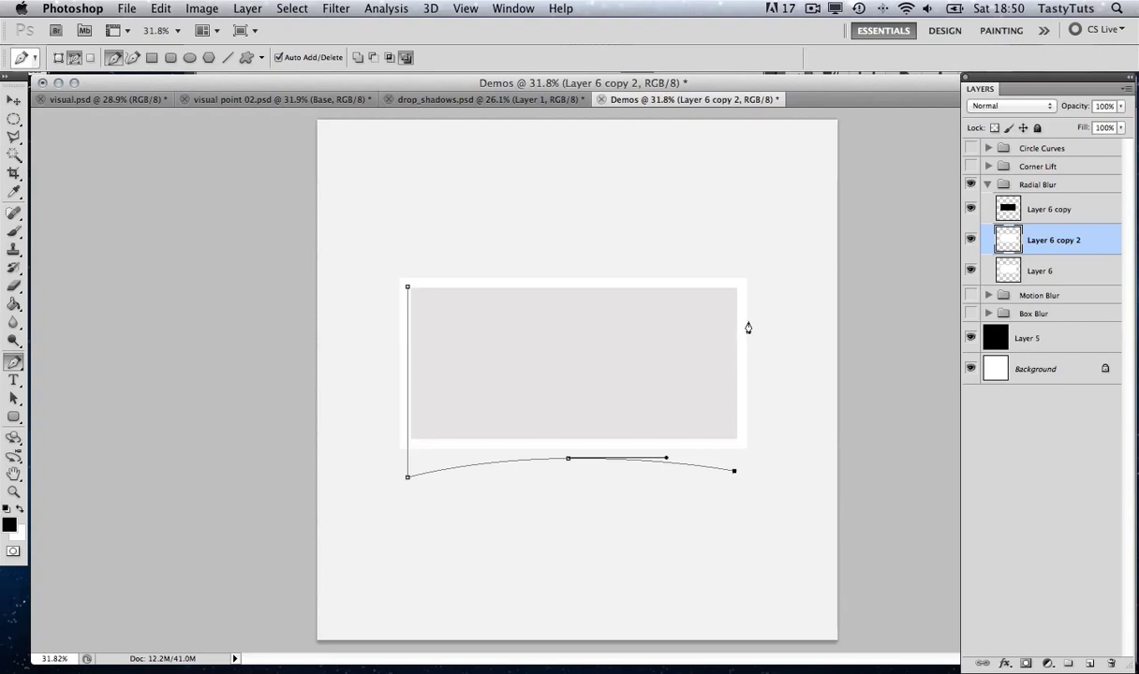
left_click(737, 286)
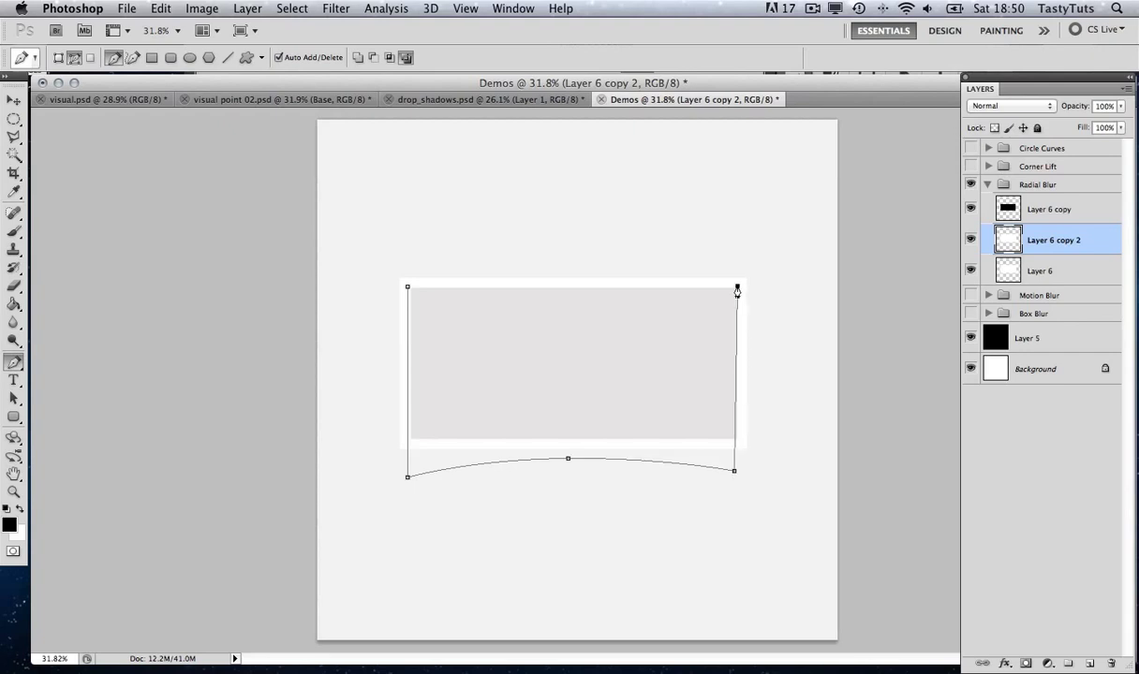
left_click(407, 288)
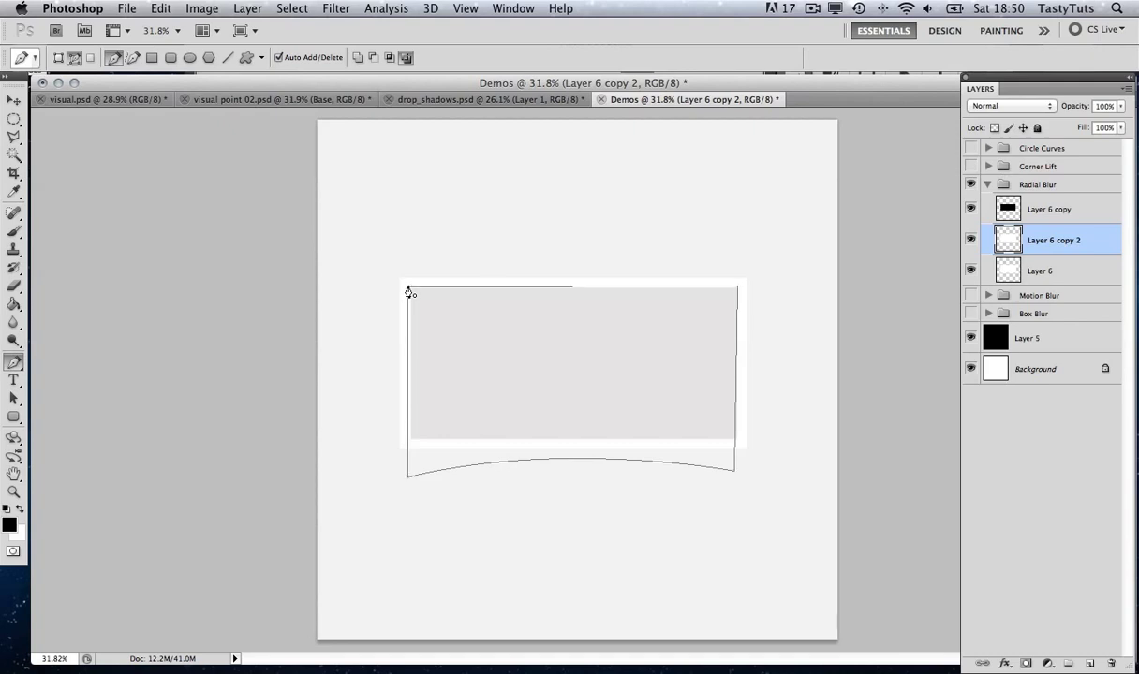
Step: Turn the closed path into a selection
right_click(408, 292)
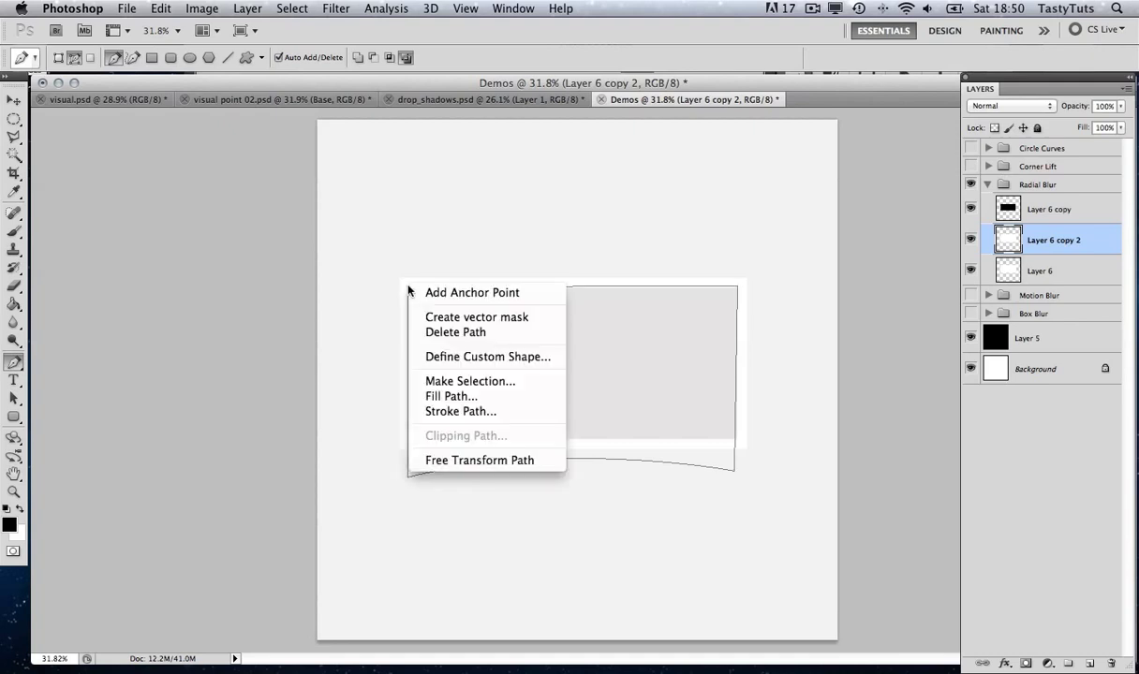
left_click(456, 382)
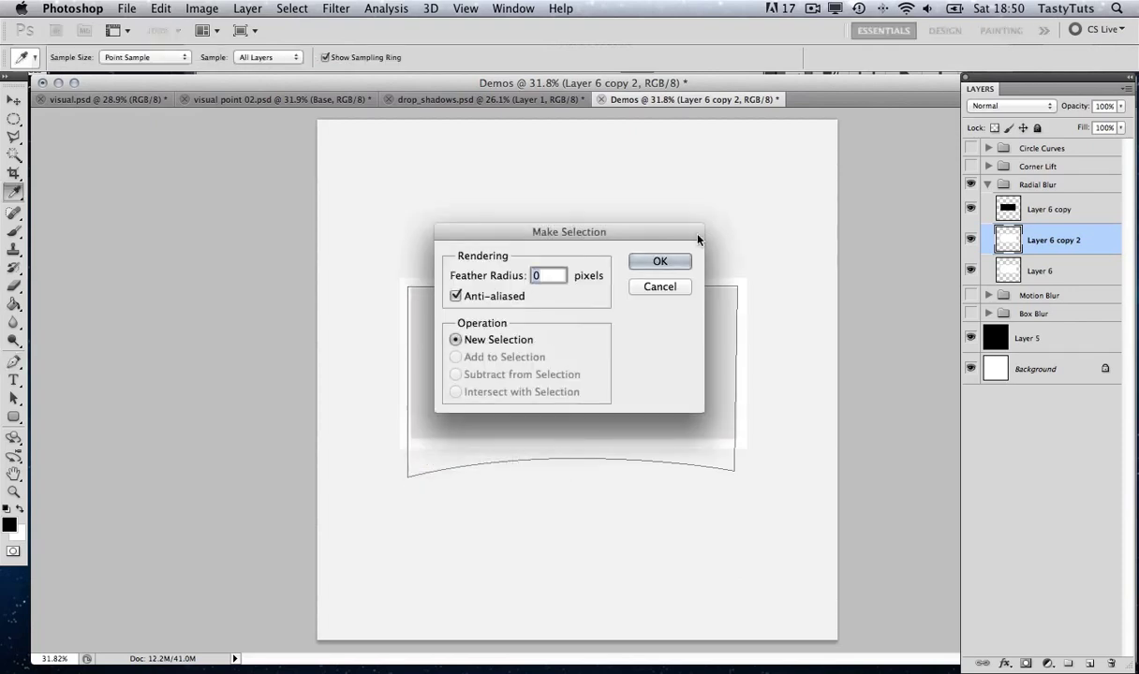
left_click(660, 263)
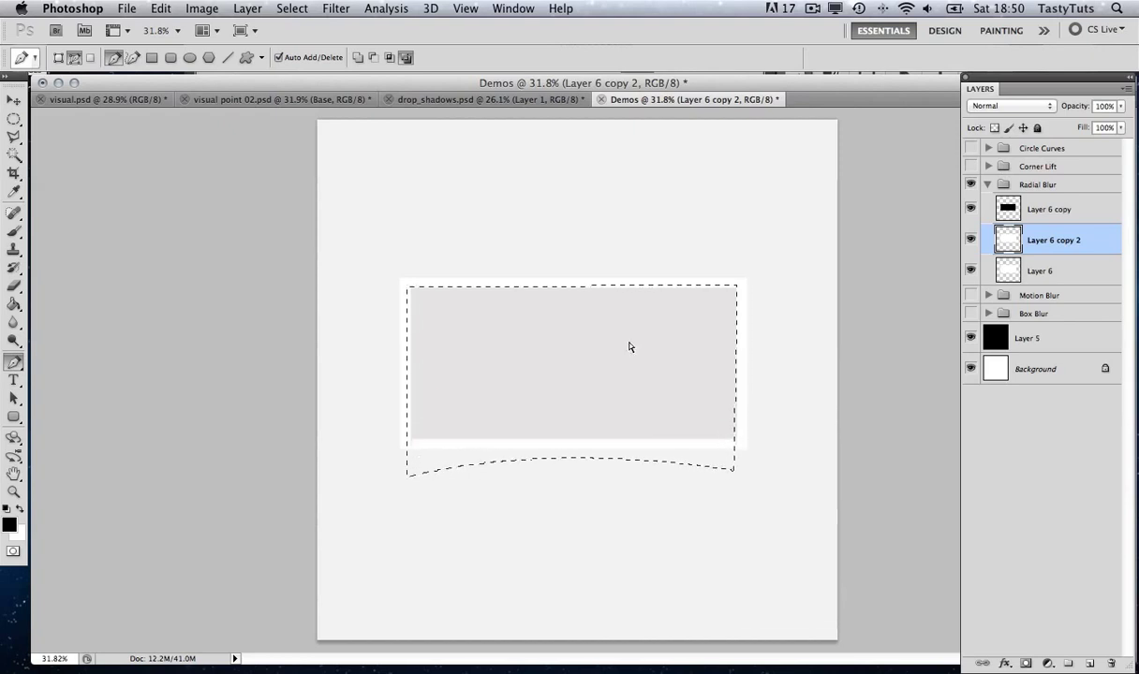
Step: Add Layer 12, fill the curved selection black with the Paint Bucket, and deselect
key("super+shift+n")
key("Return")
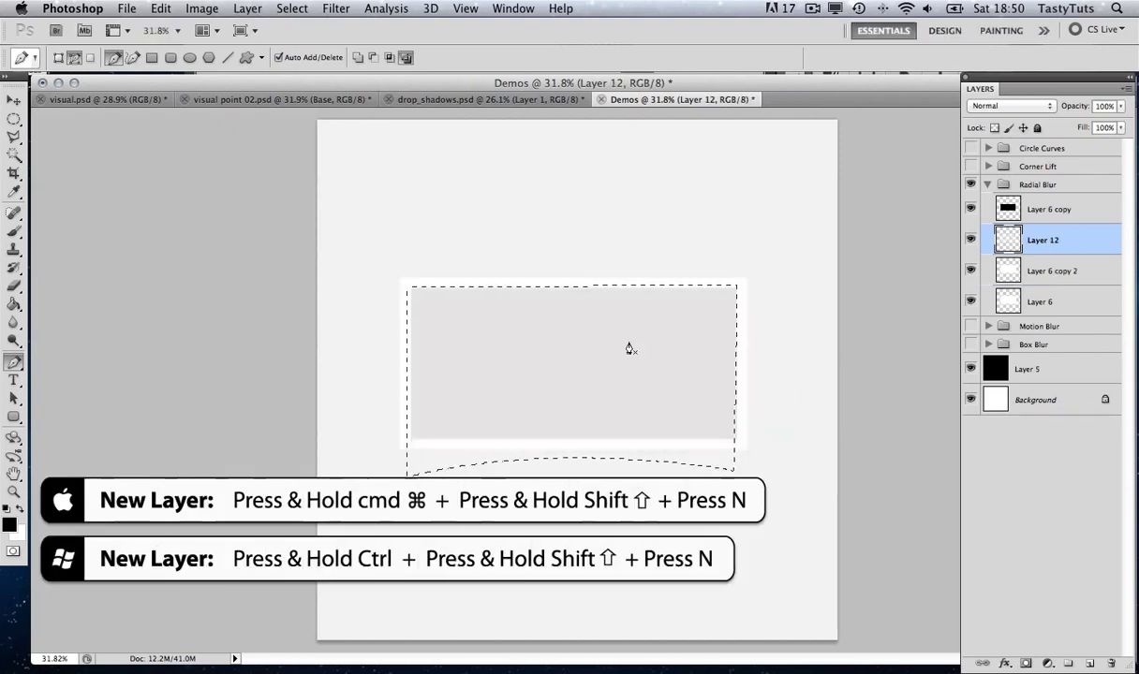
key("g")
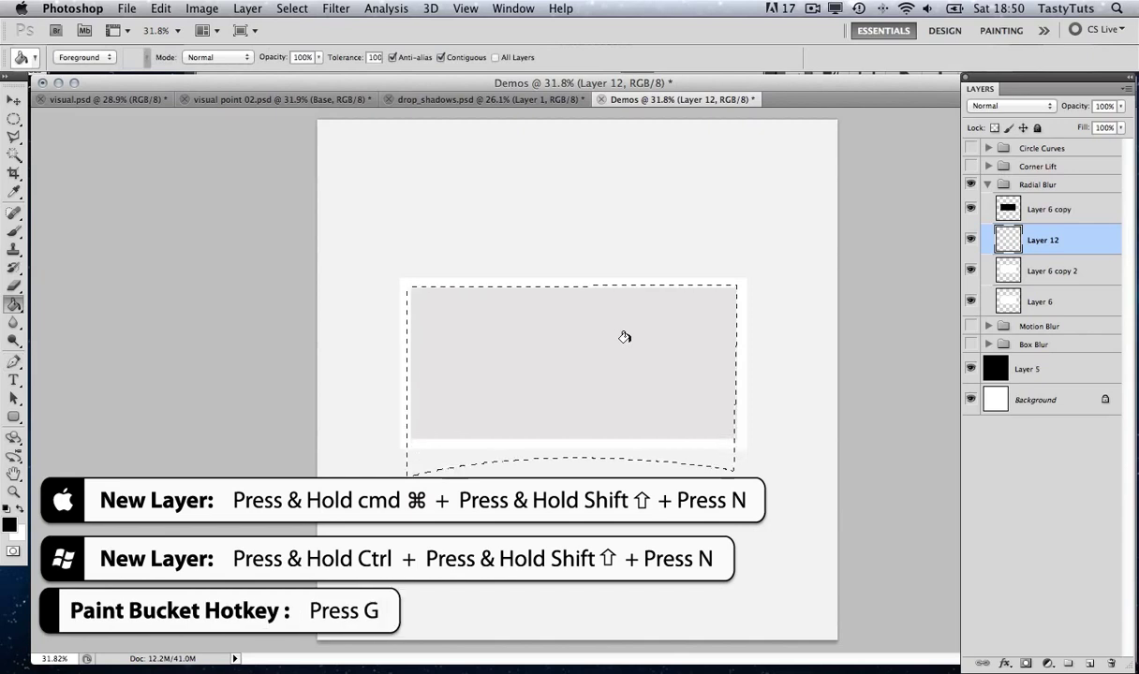
left_click(552, 357)
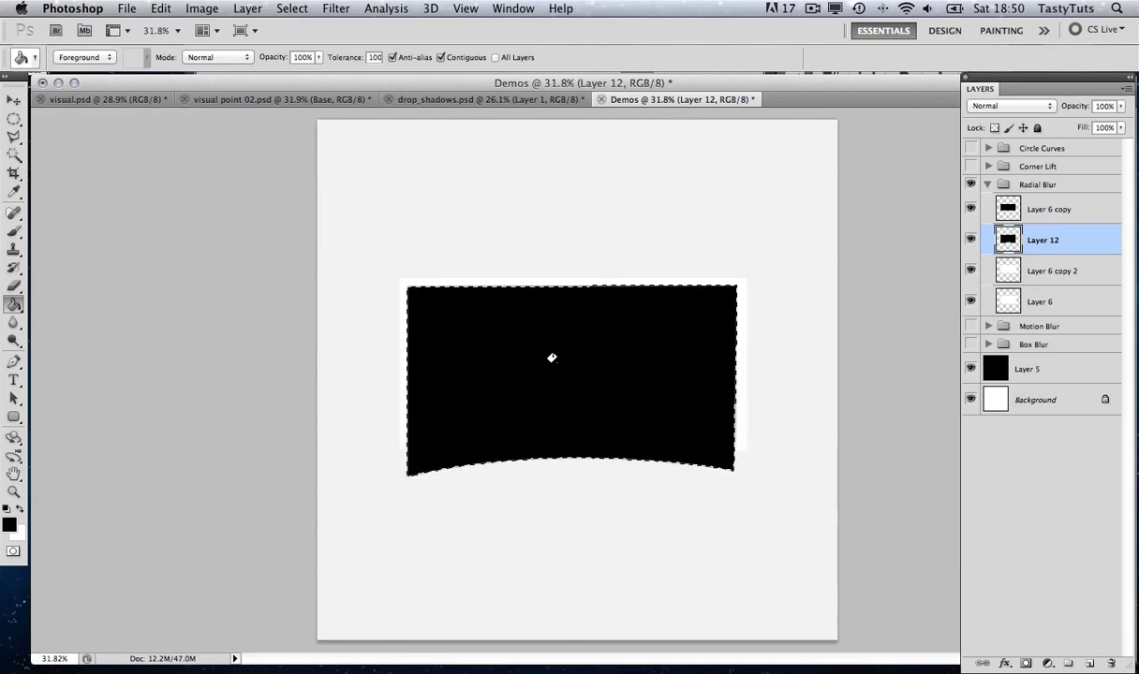
key("ctrl+d")
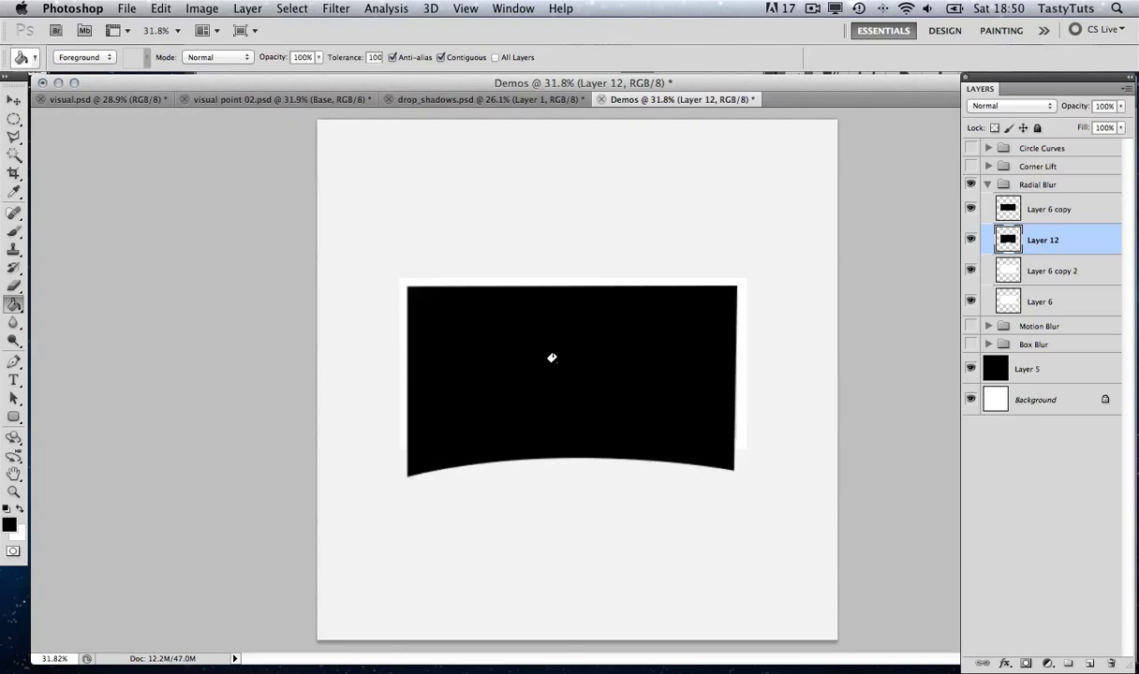
Step: Move the black shape to the left to reveal the frame
key("v")
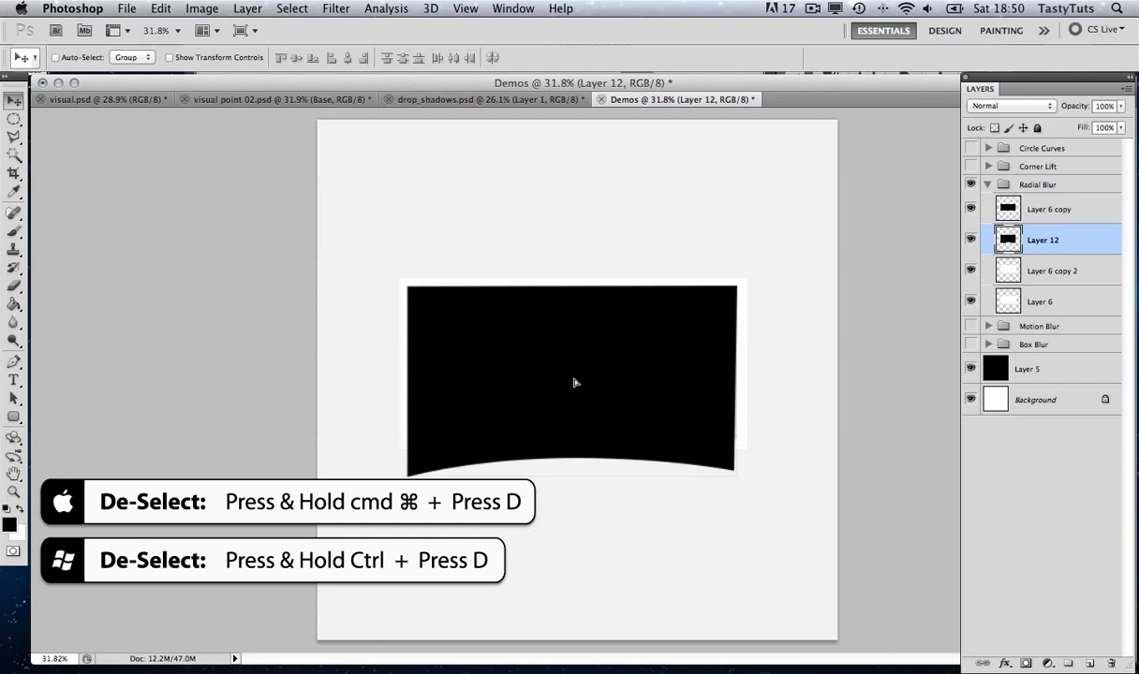
left_click_drag(575, 382, 580, 351)
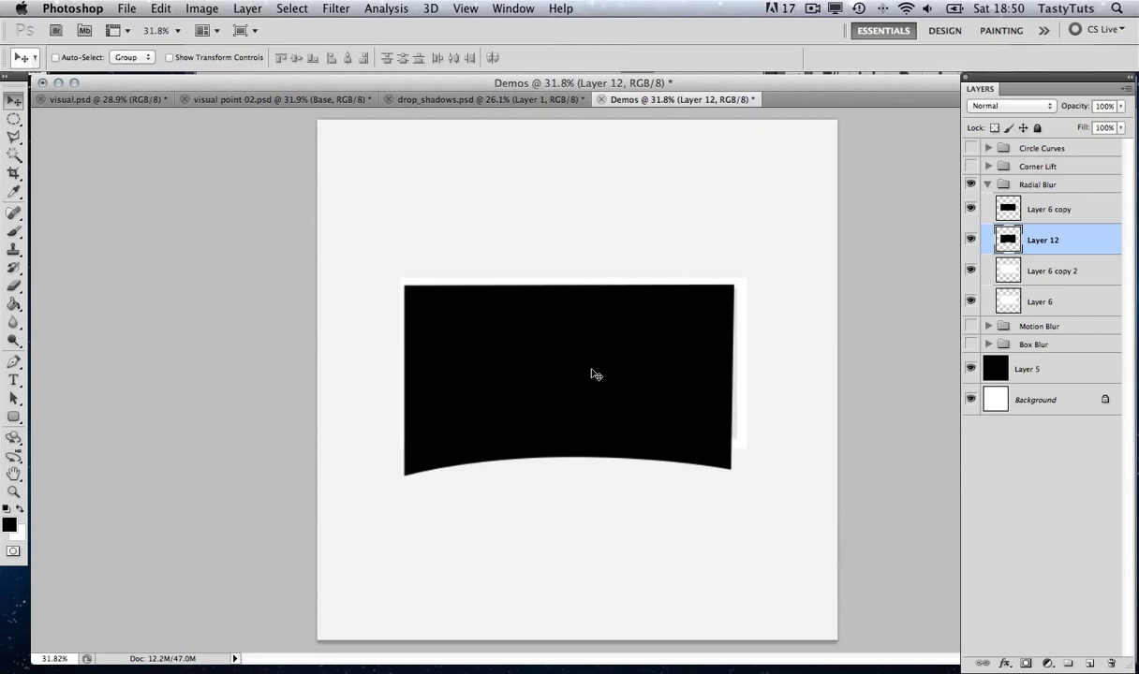
left_click_drag(649, 367, 567, 367)
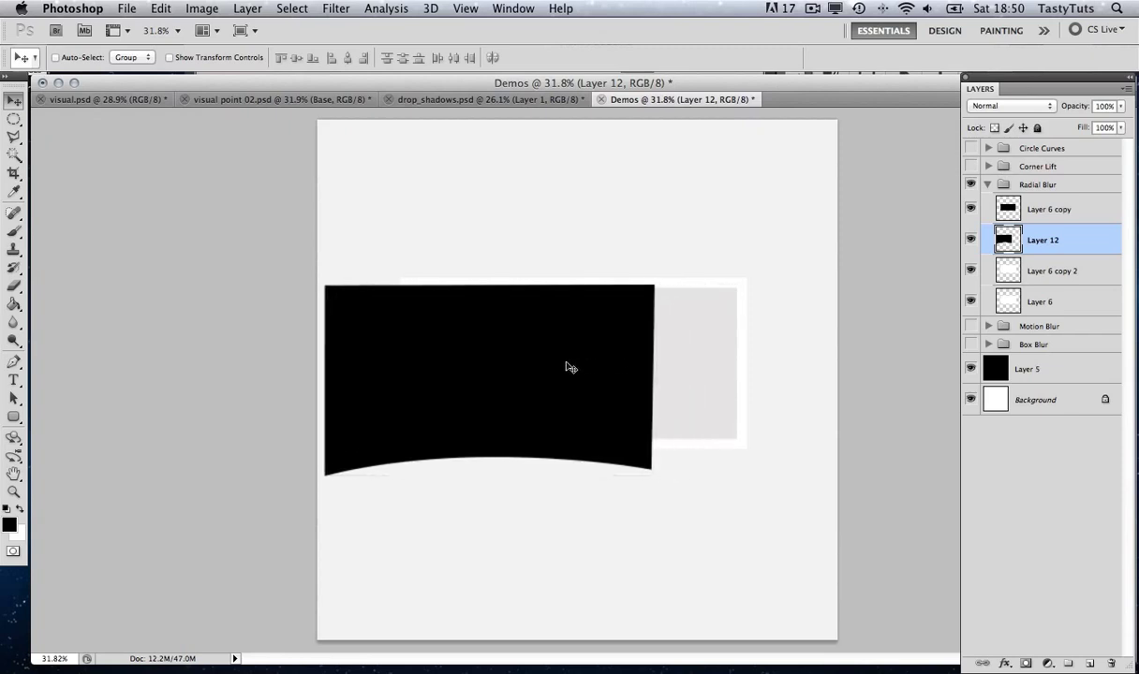
Step: Apply a Spin Radial Blur of amount 15, move Layer 12 below the frame layers, and reposition it behind the frame
left_click(343, 9)
mouse_move(398, 177)
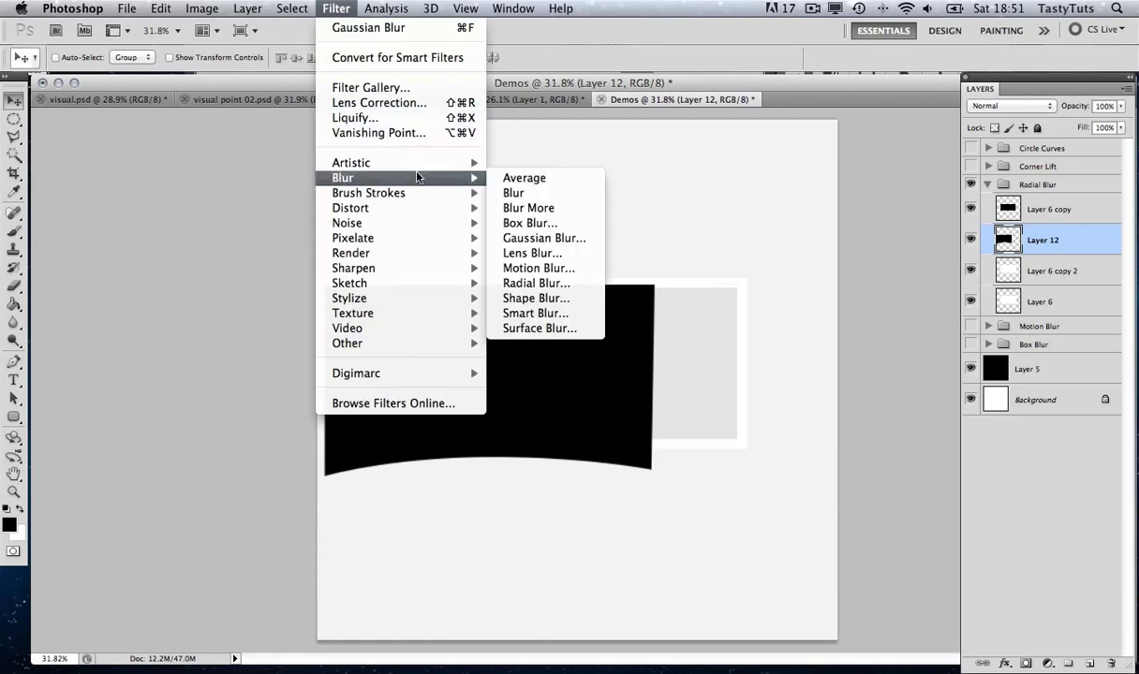
left_click(531, 283)
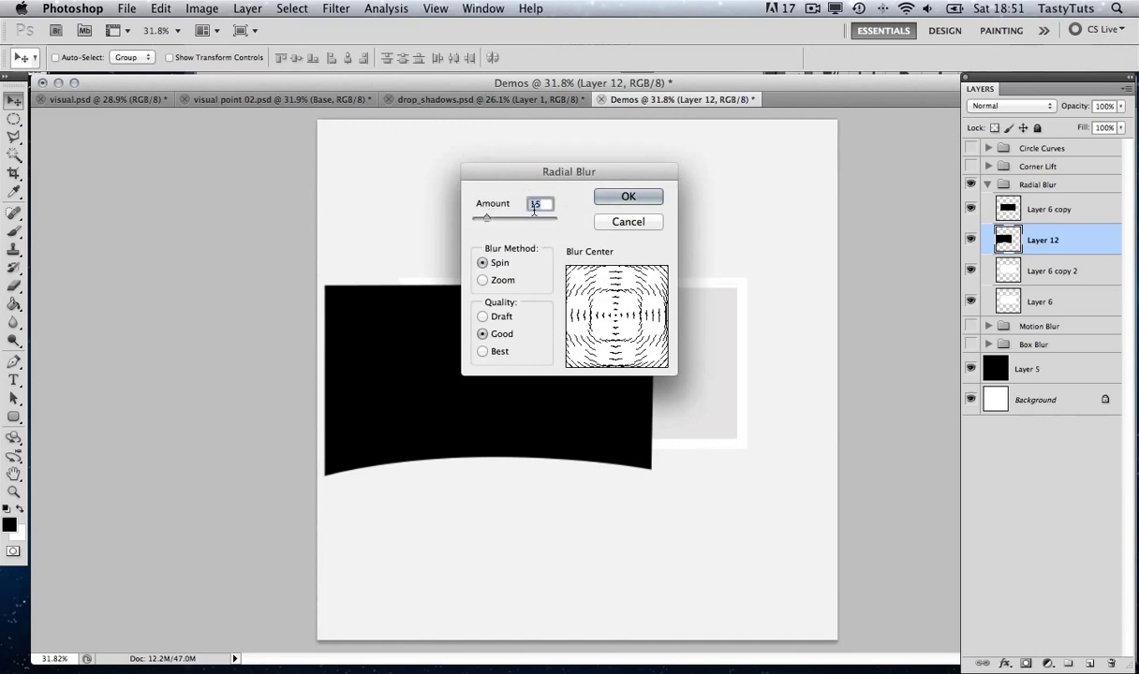
left_click(547, 204)
left_click(628, 195)
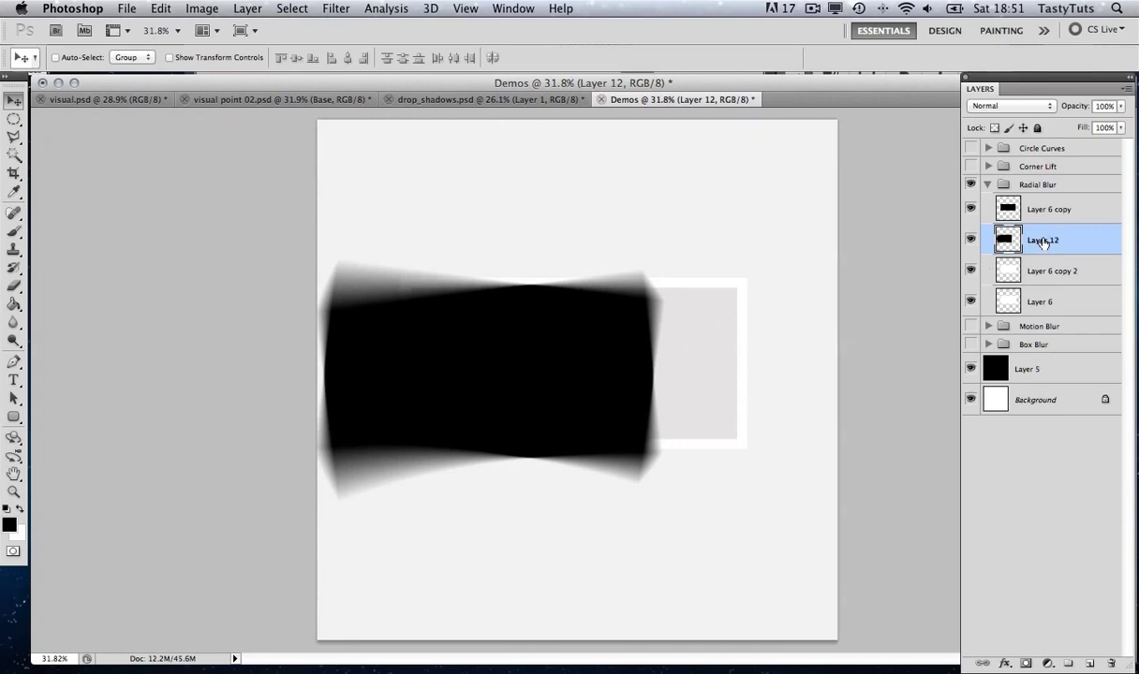
left_click_drag(1041, 241, 1044, 309)
left_click_drag(364, 357, 445, 358)
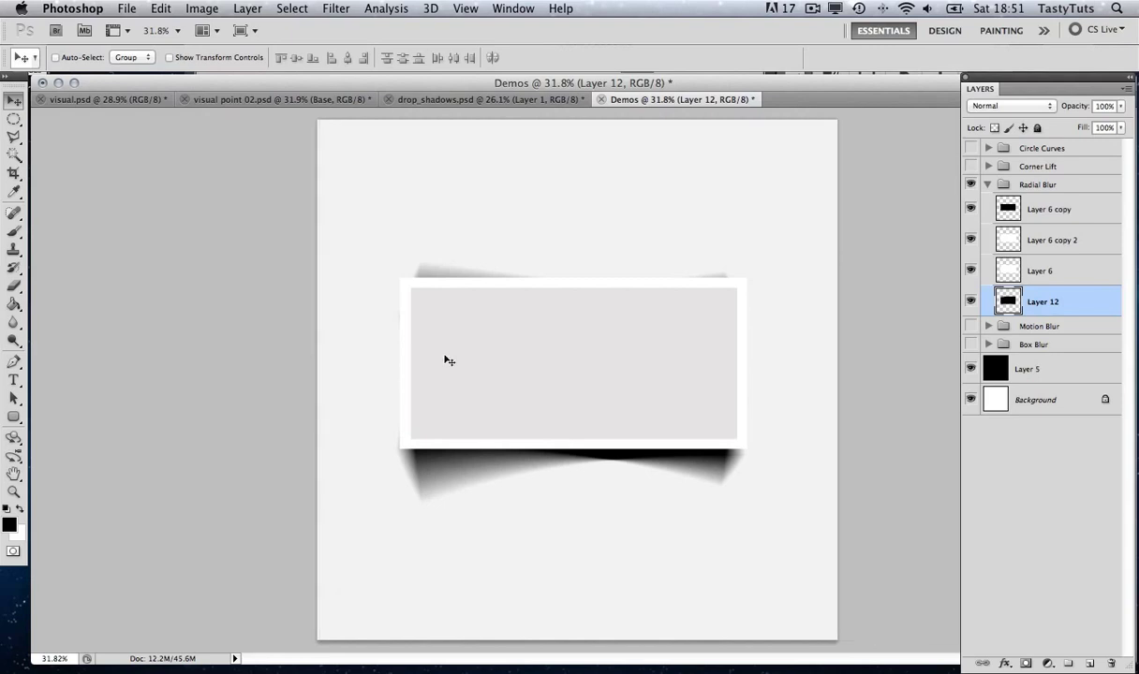
Step: Set Layer 12 to 40% opacity, erase its fringe above the frame's top edge, and collapse the group
key("4")
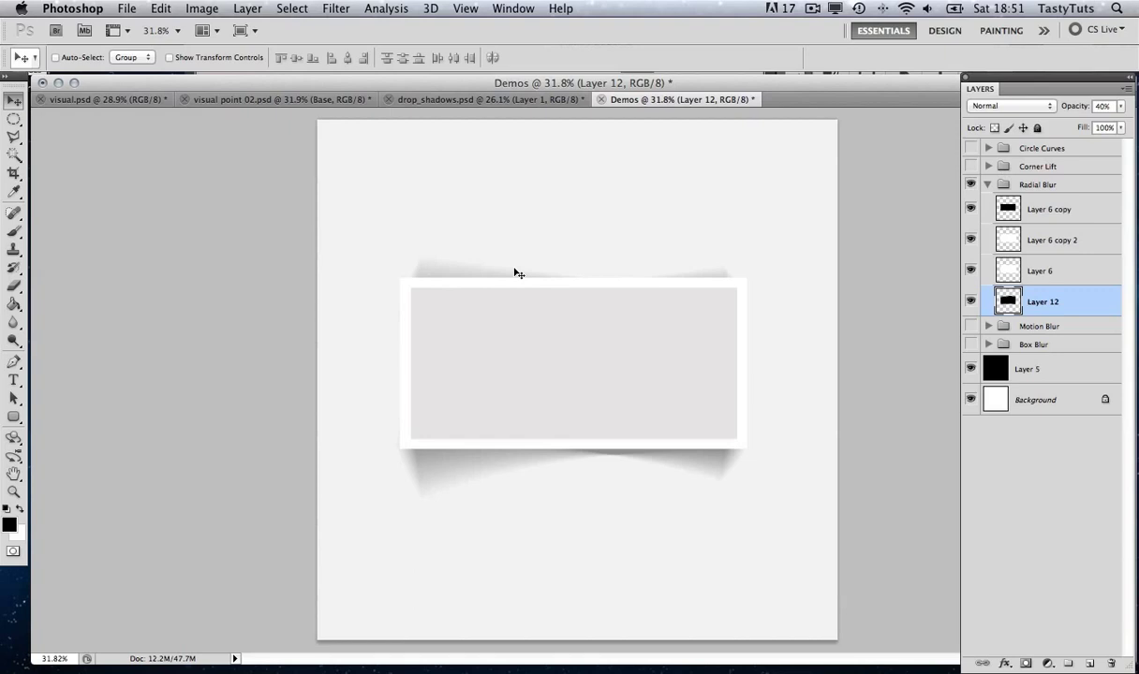
key("e")
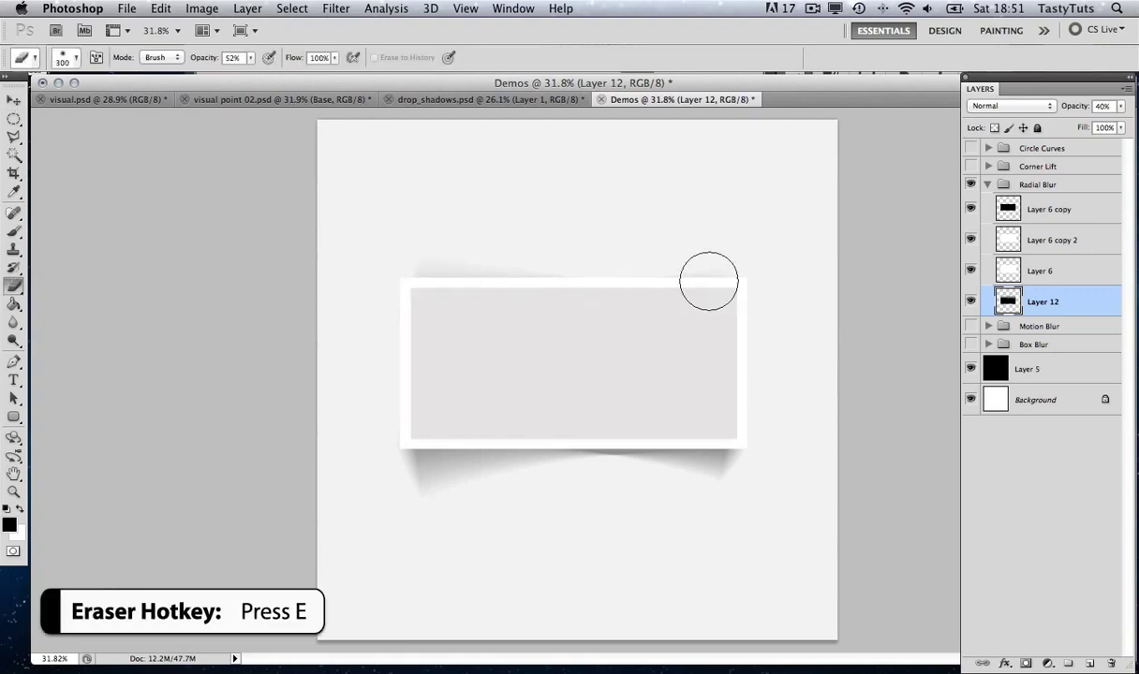
mouse_move(709, 280)
left_mouse_down()
mouse_move(428, 272)
mouse_move(723, 283)
left_mouse_up()
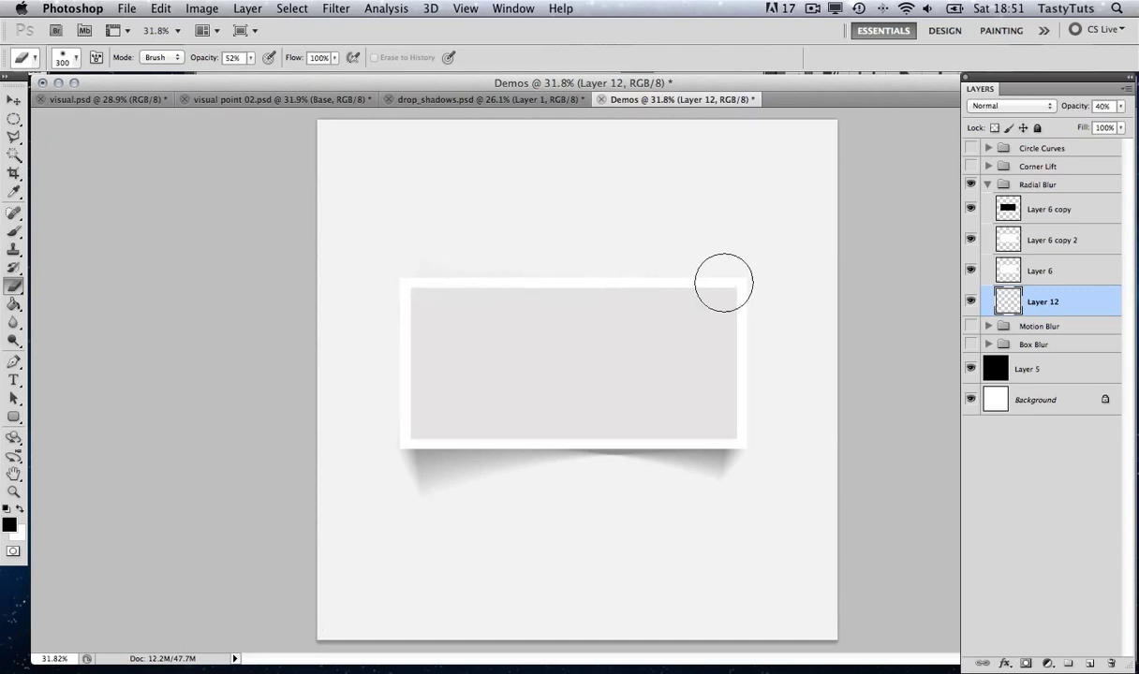
key("v")
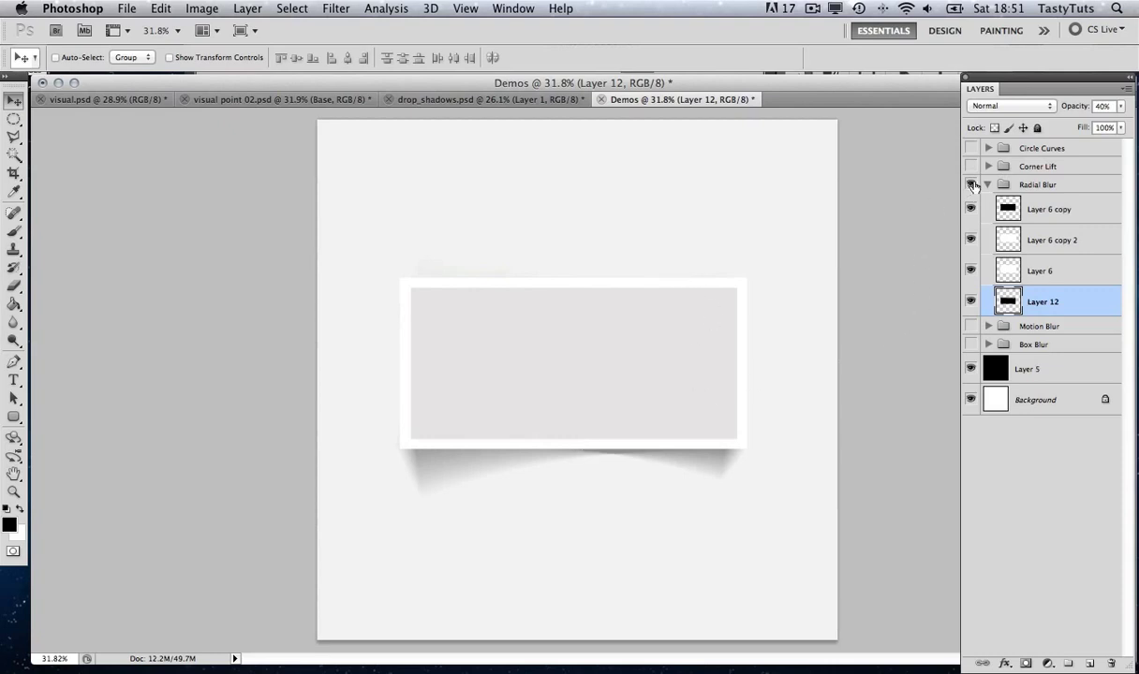
left_click(988, 185)
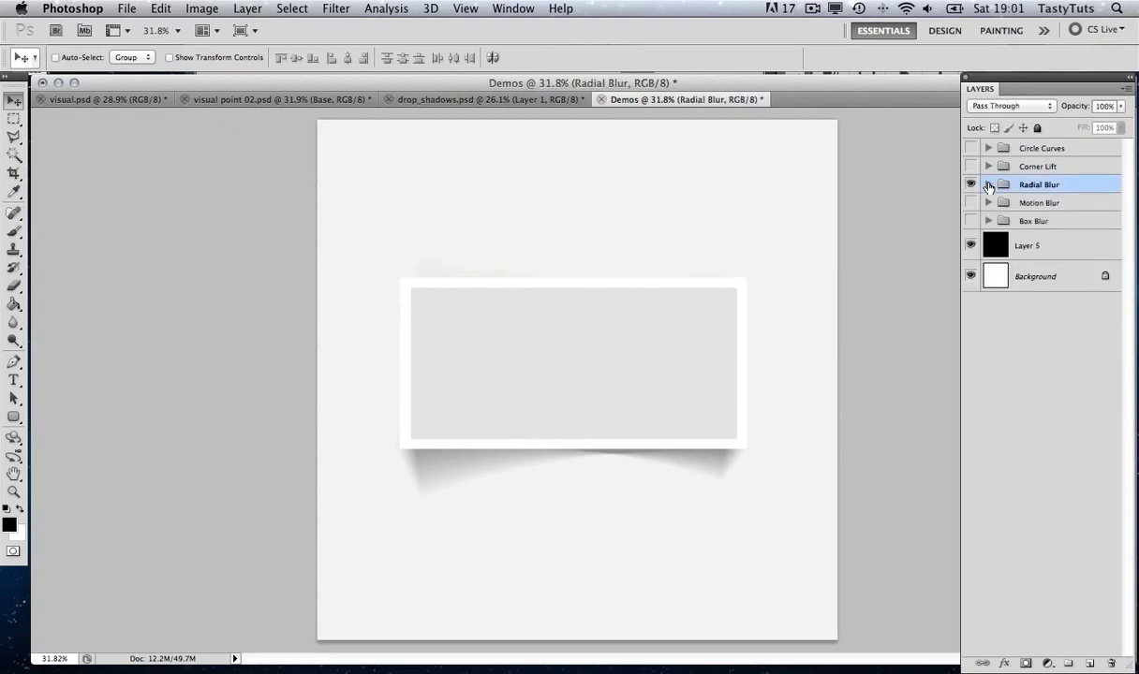
Step: Hide Radial Blur, check drop_shadows.psd, then show and expand Motion Blur and select Layer 9 copy
left_click(970, 185)
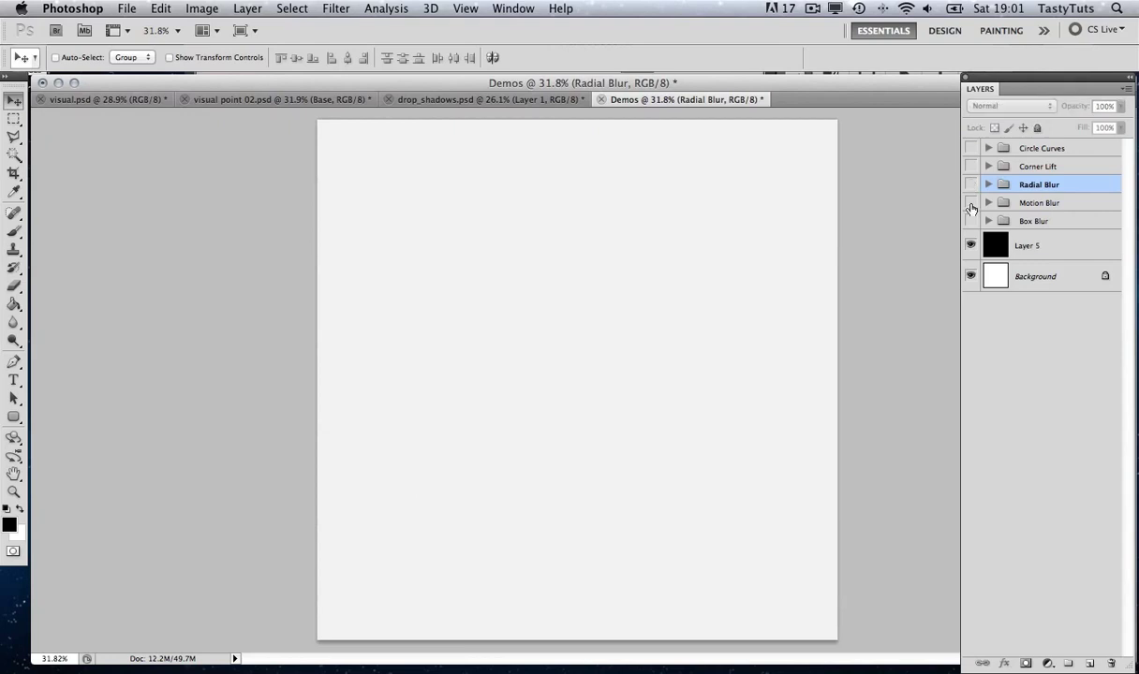
left_click(489, 99)
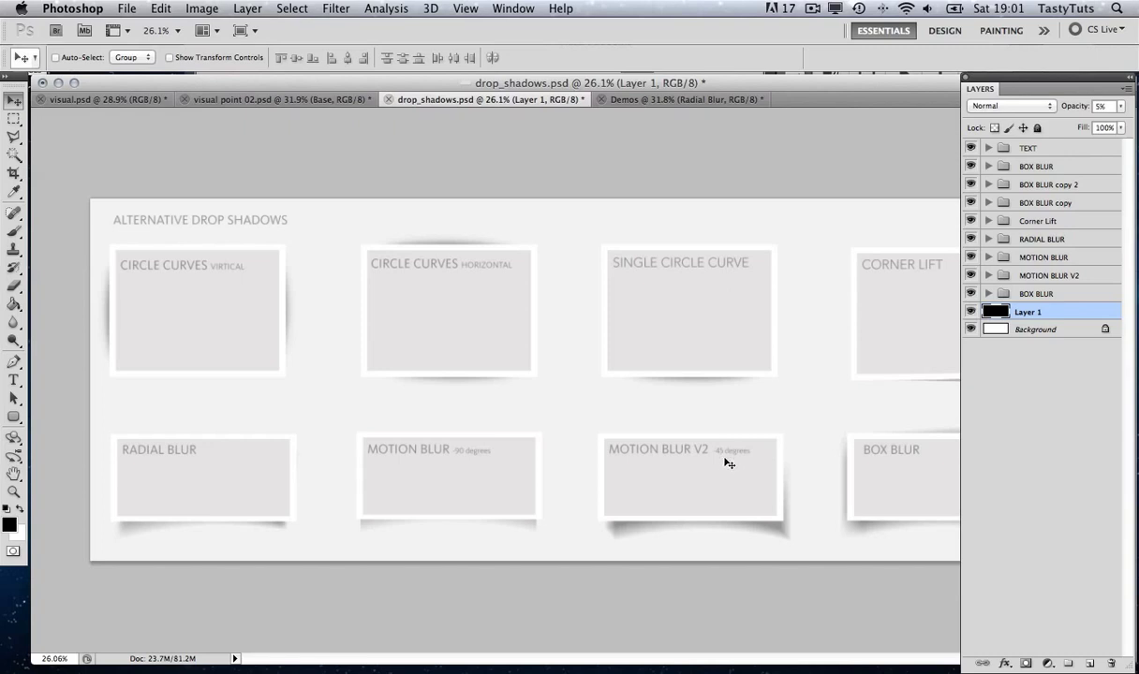
left_click(666, 100)
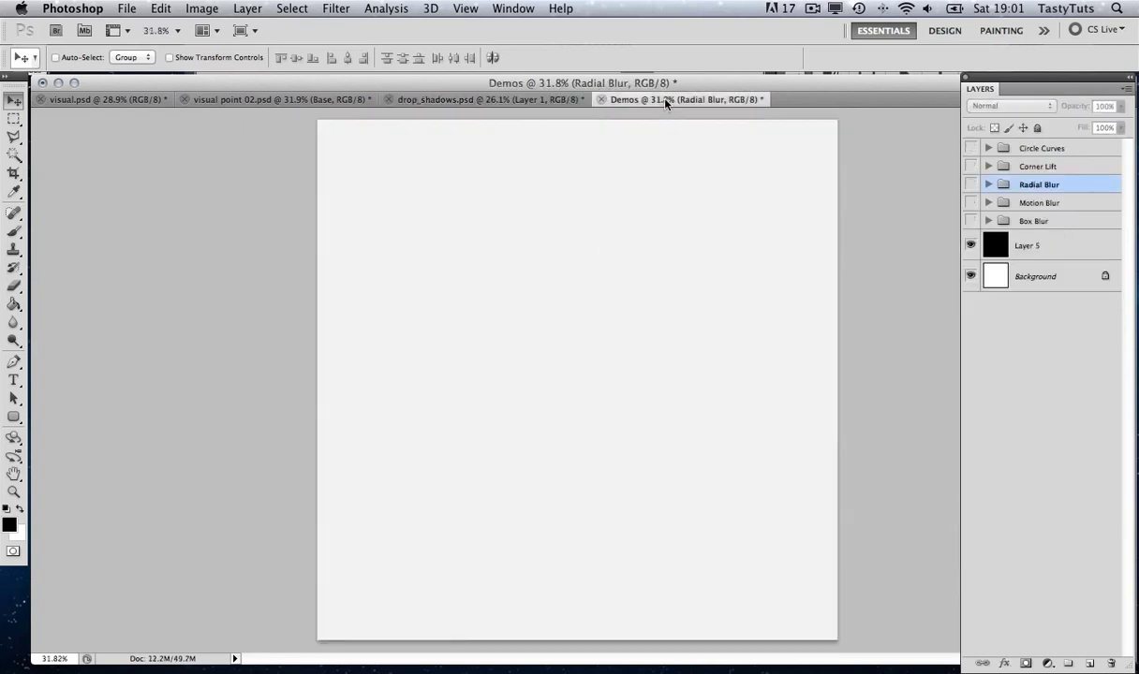
left_click(970, 202)
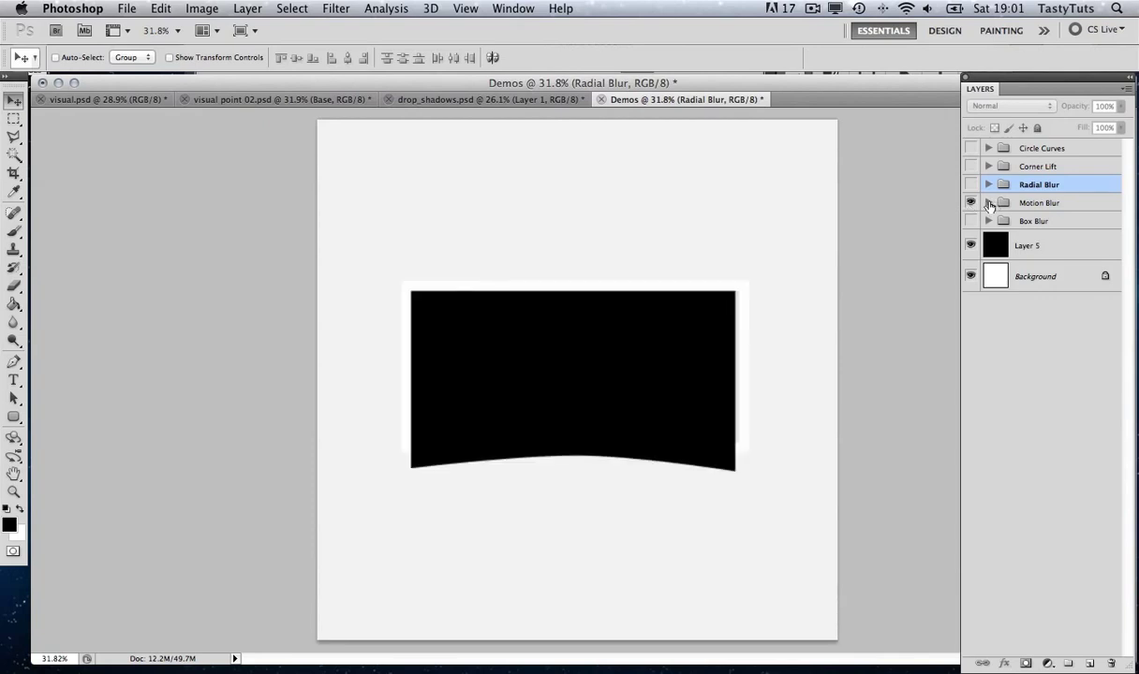
left_click(988, 202)
left_click(1019, 225)
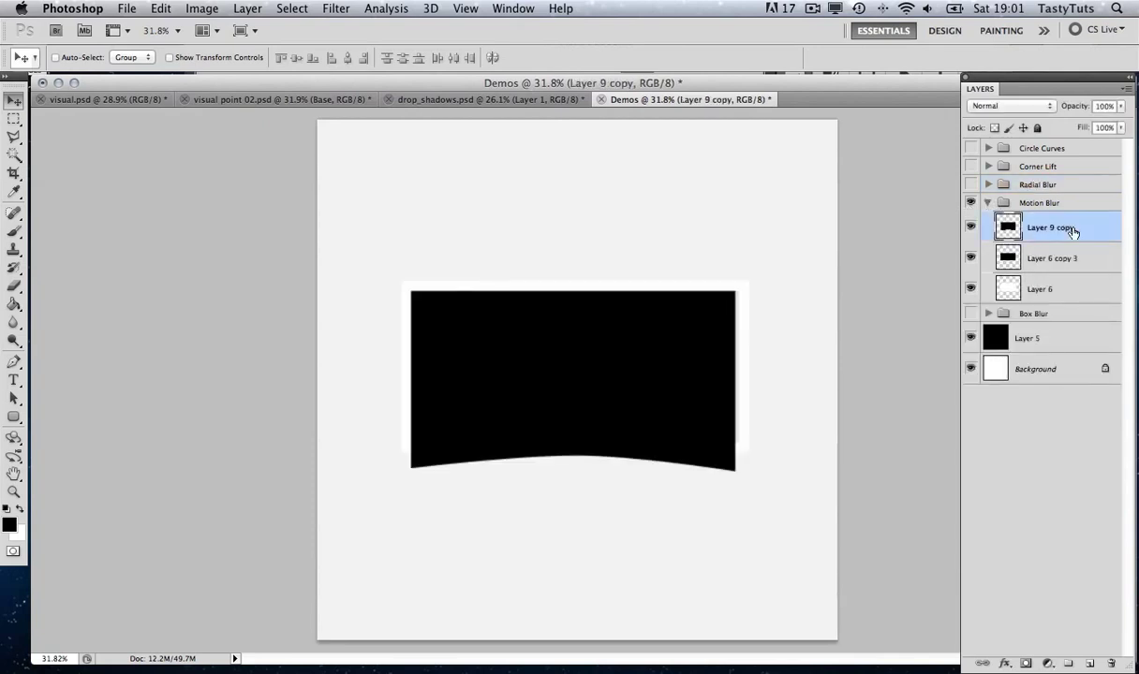
left_click(971, 228)
left_click(971, 227)
Step: Apply Motion Blur to Layer 9 copy at angle -45° and distance 200 pixels
left_click(336, 9)
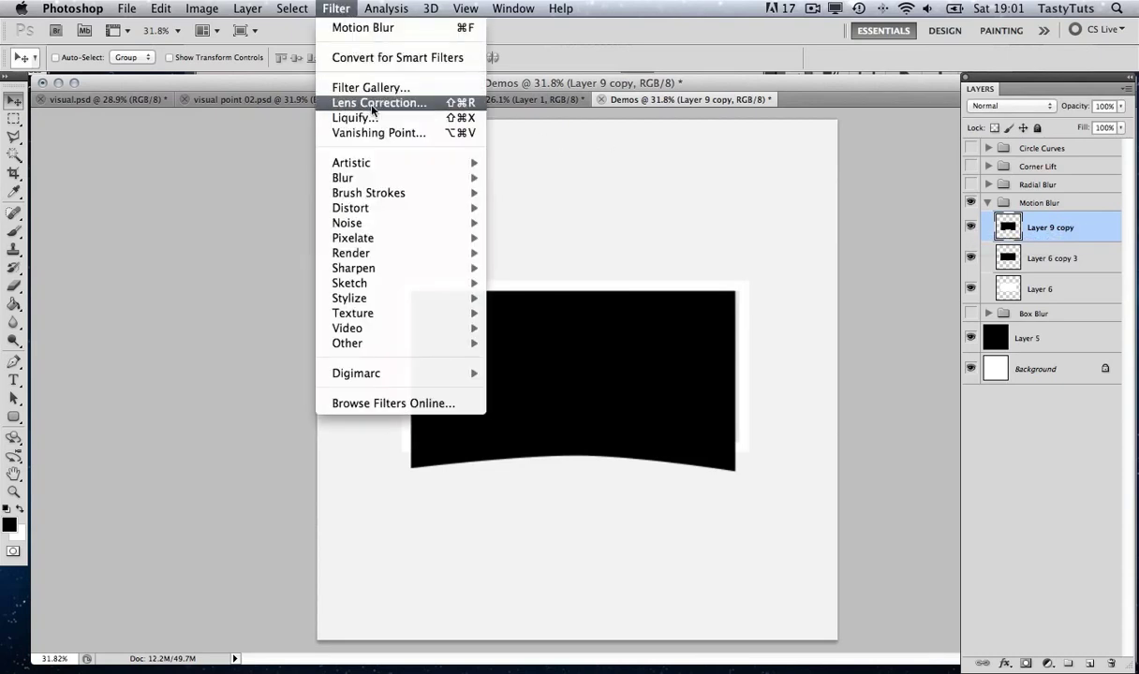
mouse_move(406, 177)
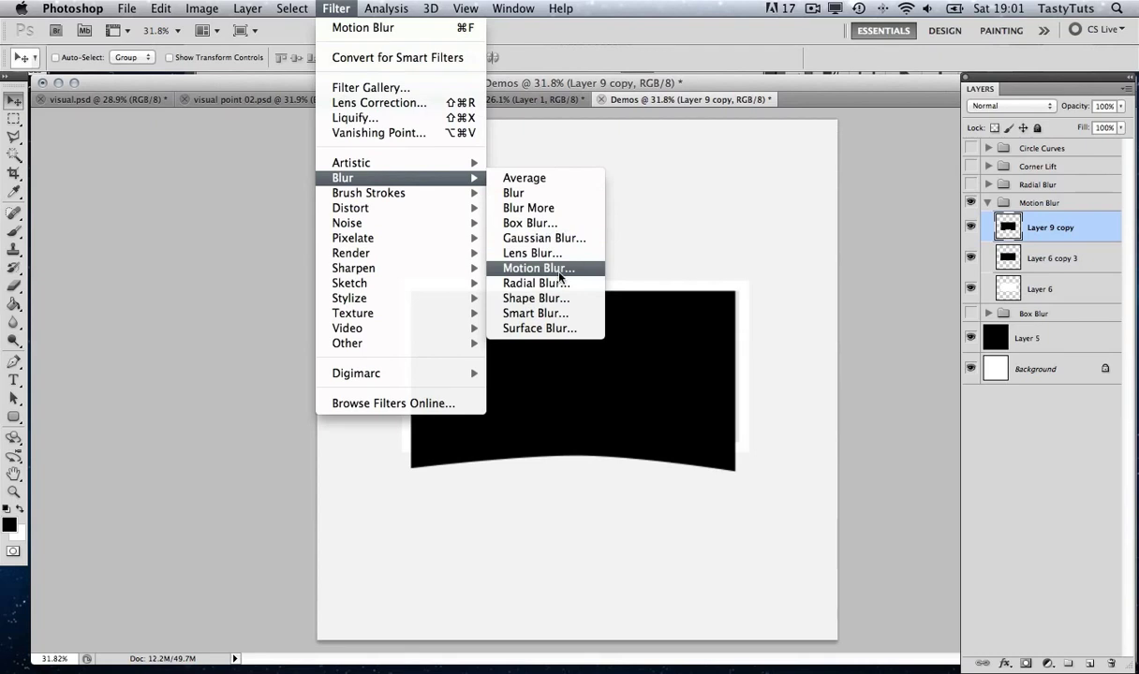
left_click(532, 262)
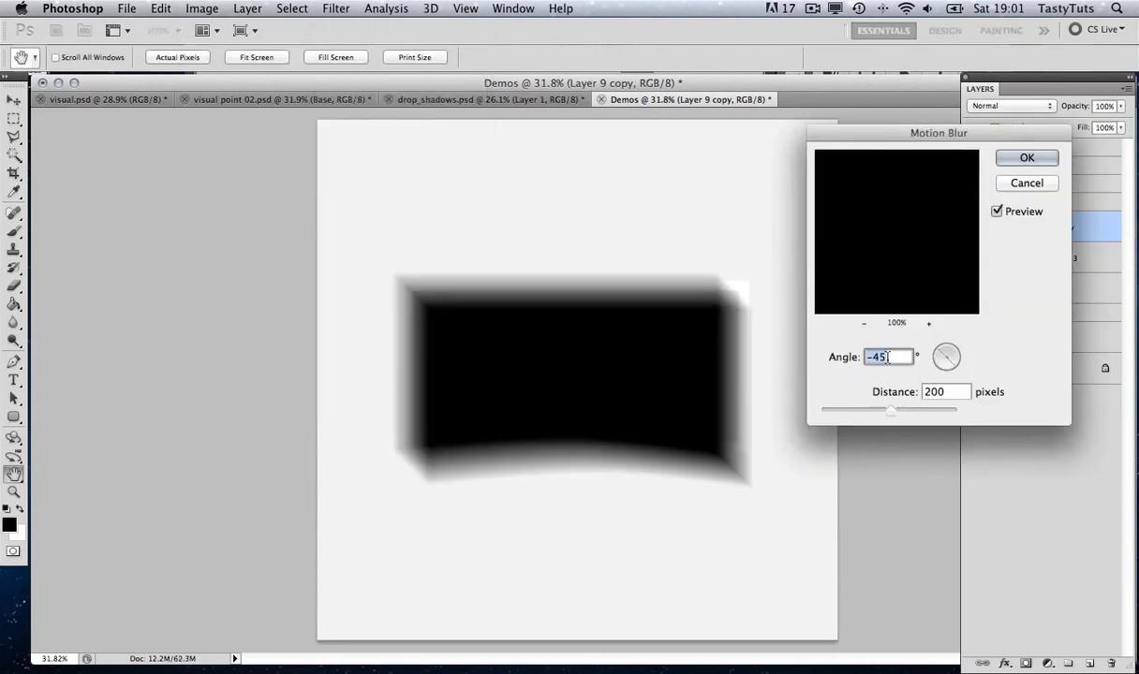
key("Tab")
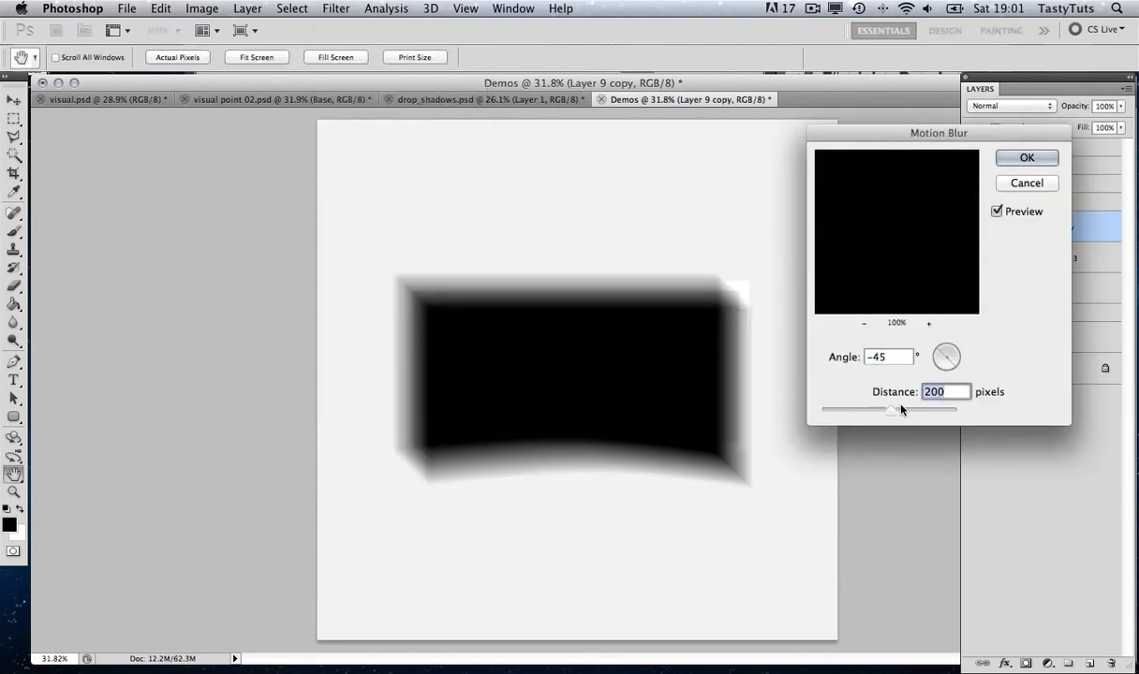
left_click(848, 358)
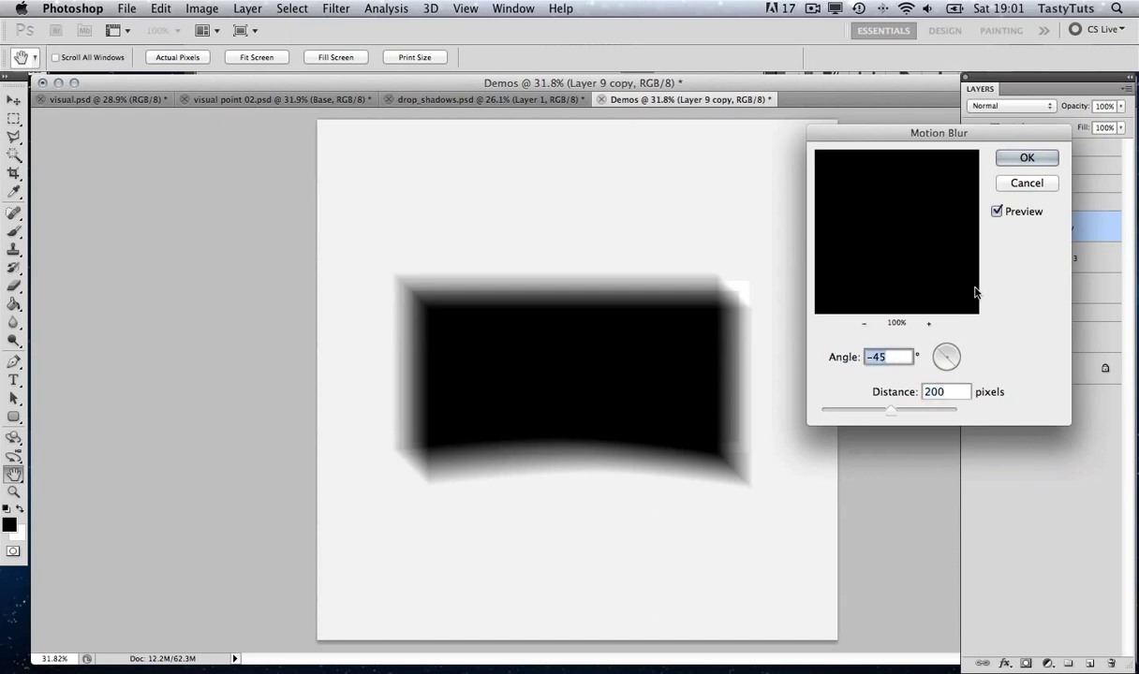
left_click(1027, 158)
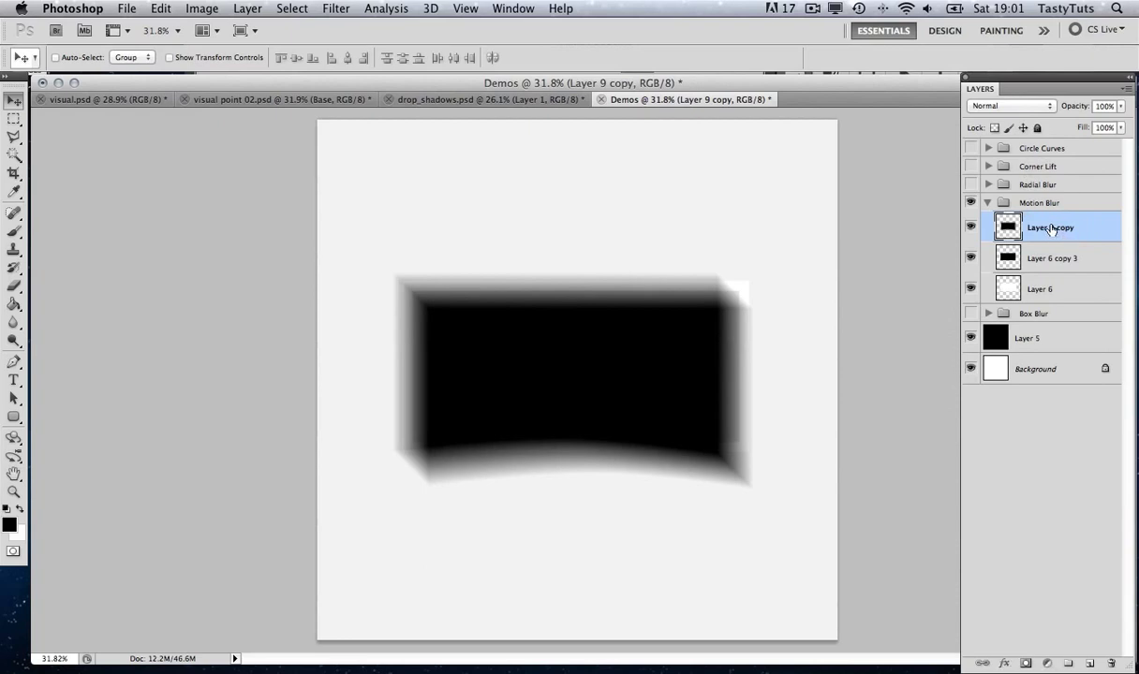
Step: Move Layer 9 copy beneath the frame layers, offset it down-right, and set opacity to 40%
left_click_drag(1000, 221, 1053, 303)
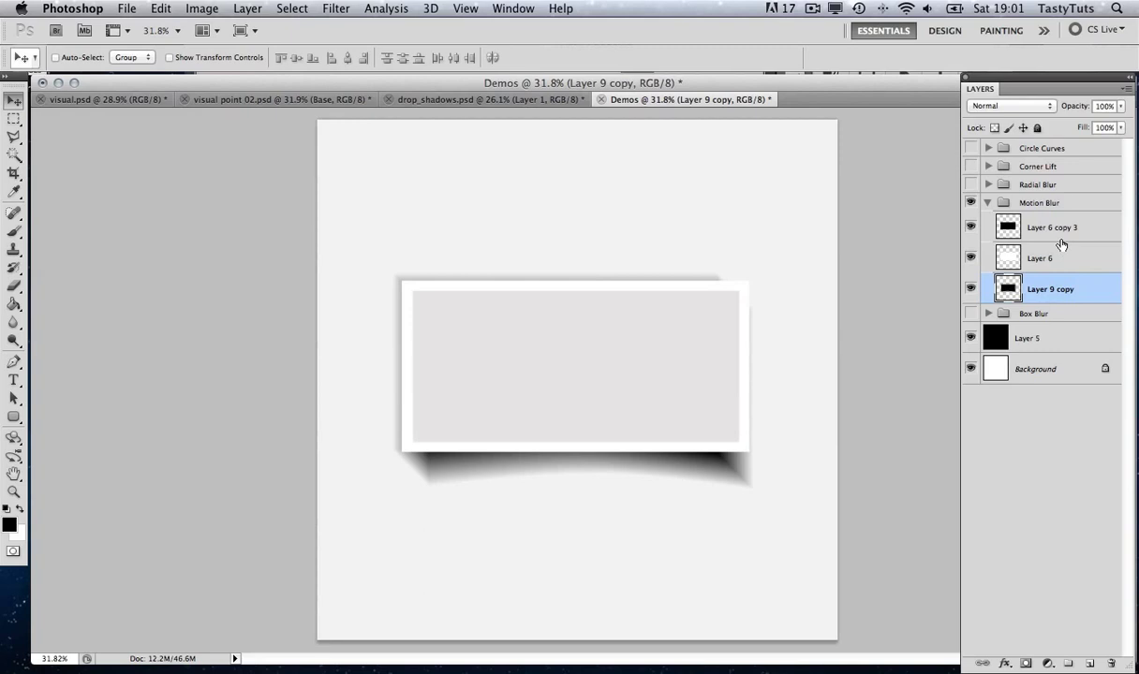
key("shift+Right")
key("shift+Right")
key("shift+Right")
key("shift+Right")
key("shift+Right")
key("shift+Down")
key("shift+Down")
key("shift+Down")
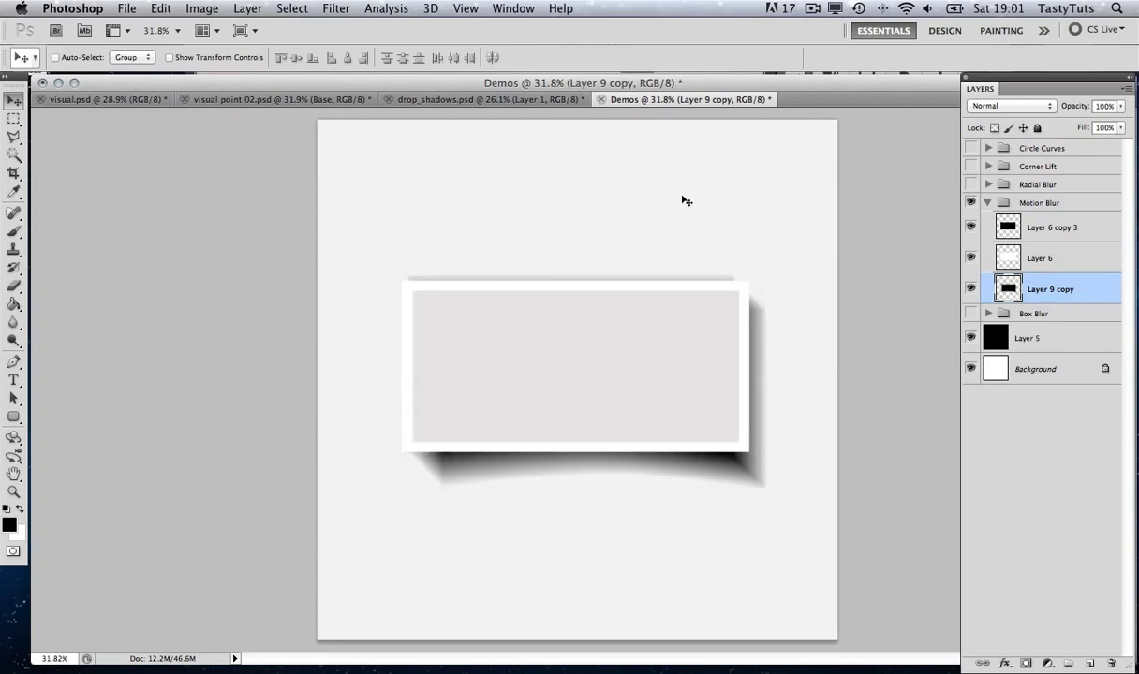
key("4")
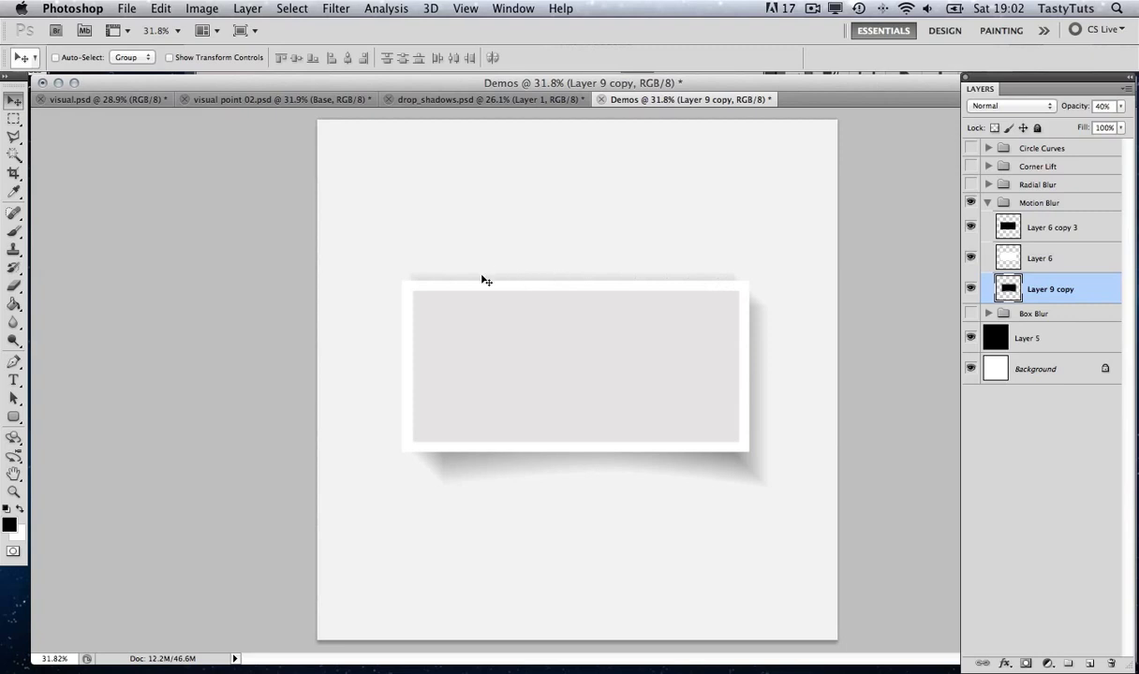
Step: Erase stray shadow at the frame's top-right and bottom-left corners, then raise Layer 9 copy to 60% opacity
key("e")
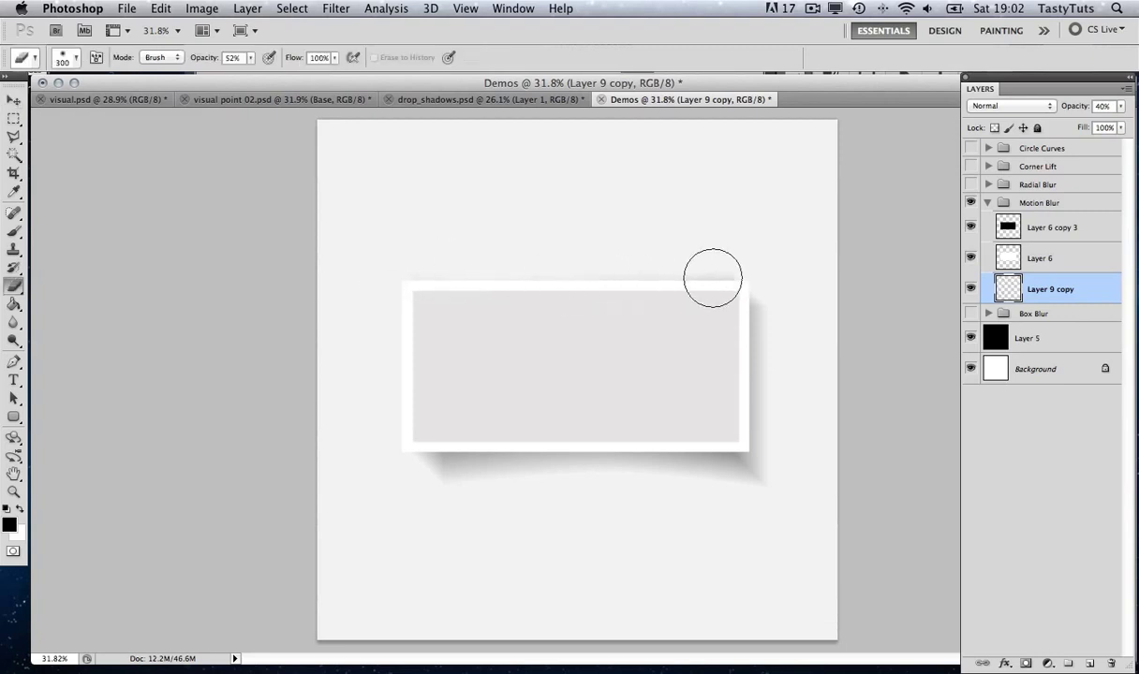
mouse_move(712, 274)
left_mouse_down()
mouse_move(752, 280)
mouse_move(732, 292)
left_mouse_up()
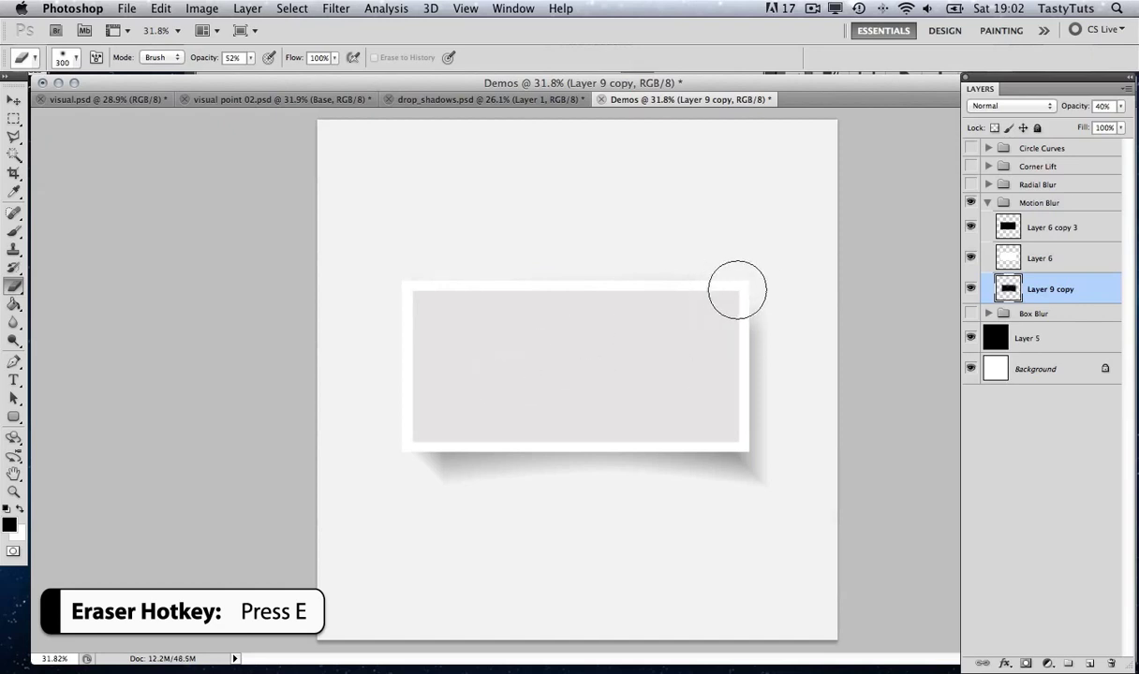
left_click_drag(403, 461, 396, 473)
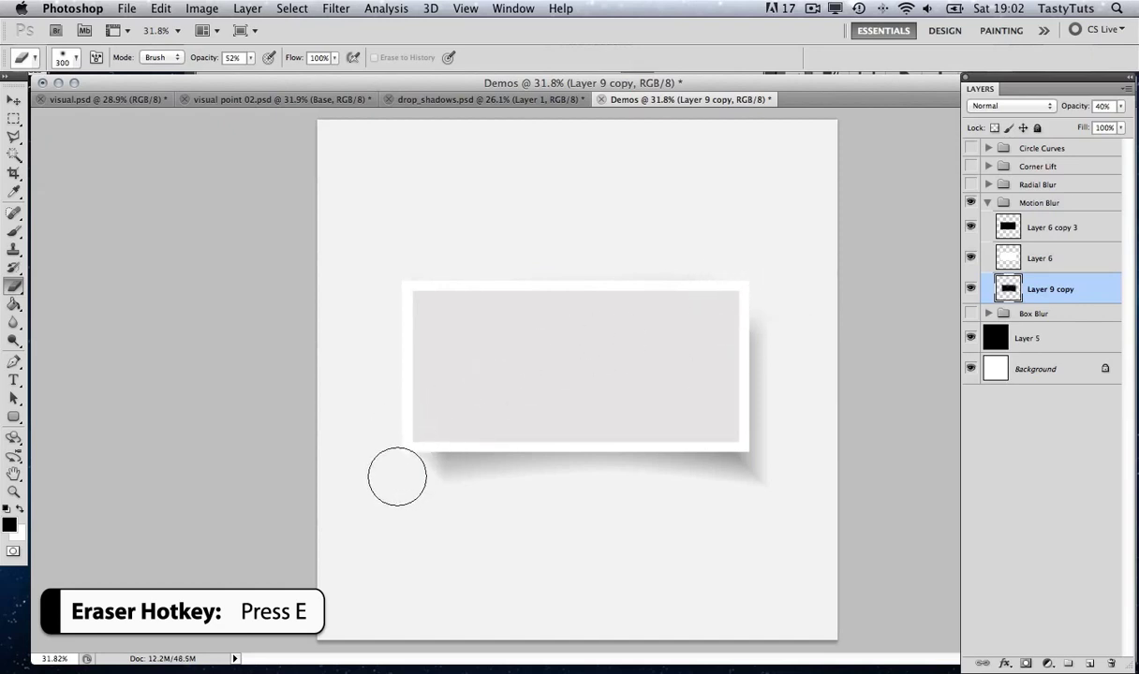
left_click(14, 99)
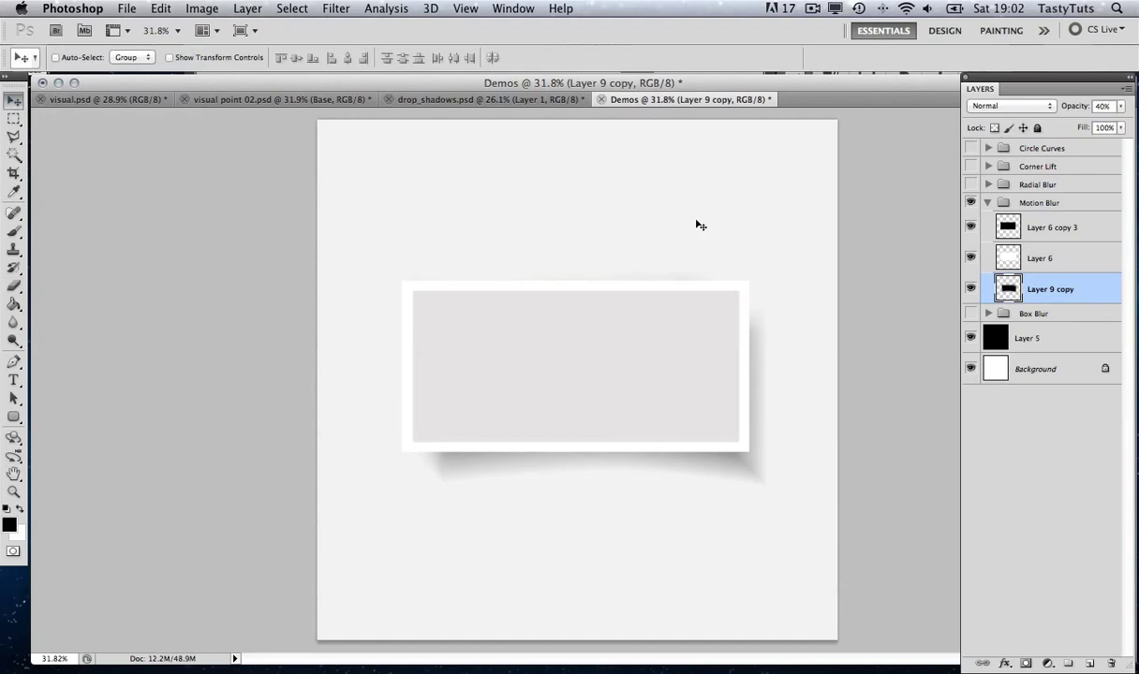
key("6")
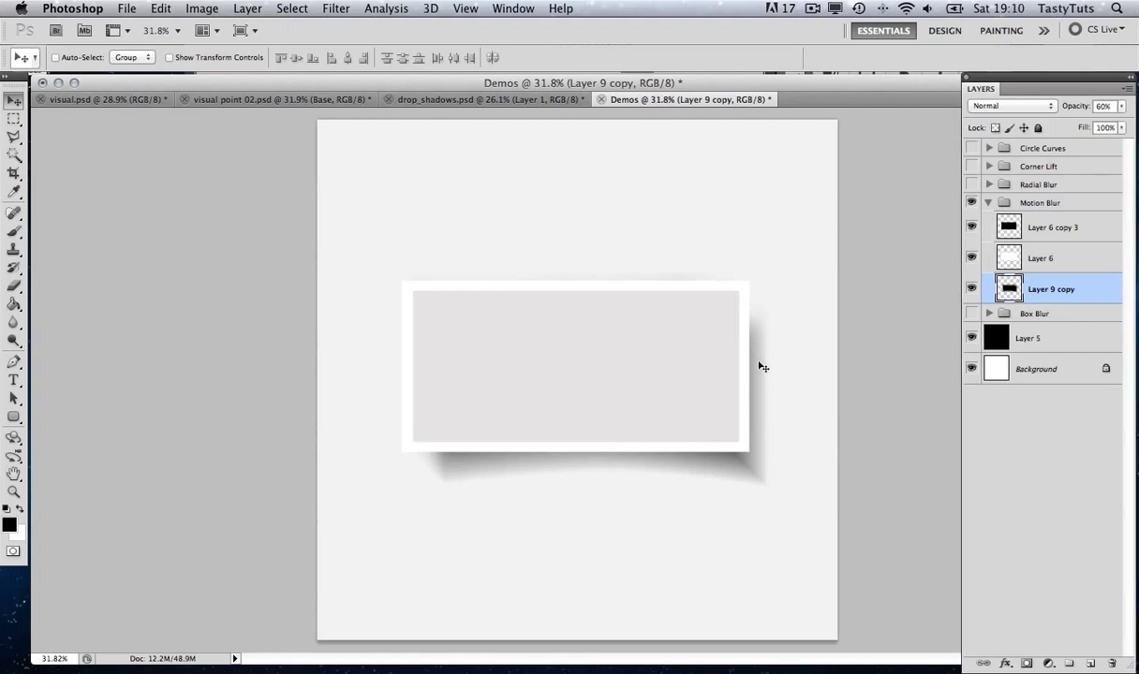
Step: Collapse and hide the Motion Blur group, then show and expand the Box Blur group
left_click(988, 202)
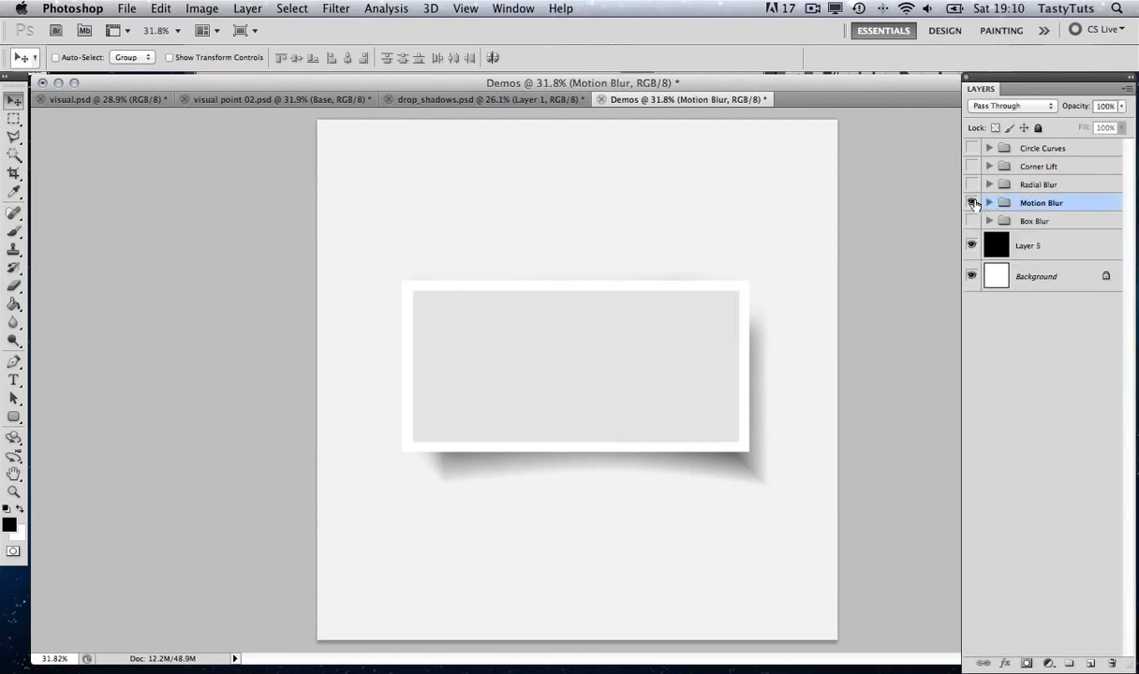
left_click(972, 202)
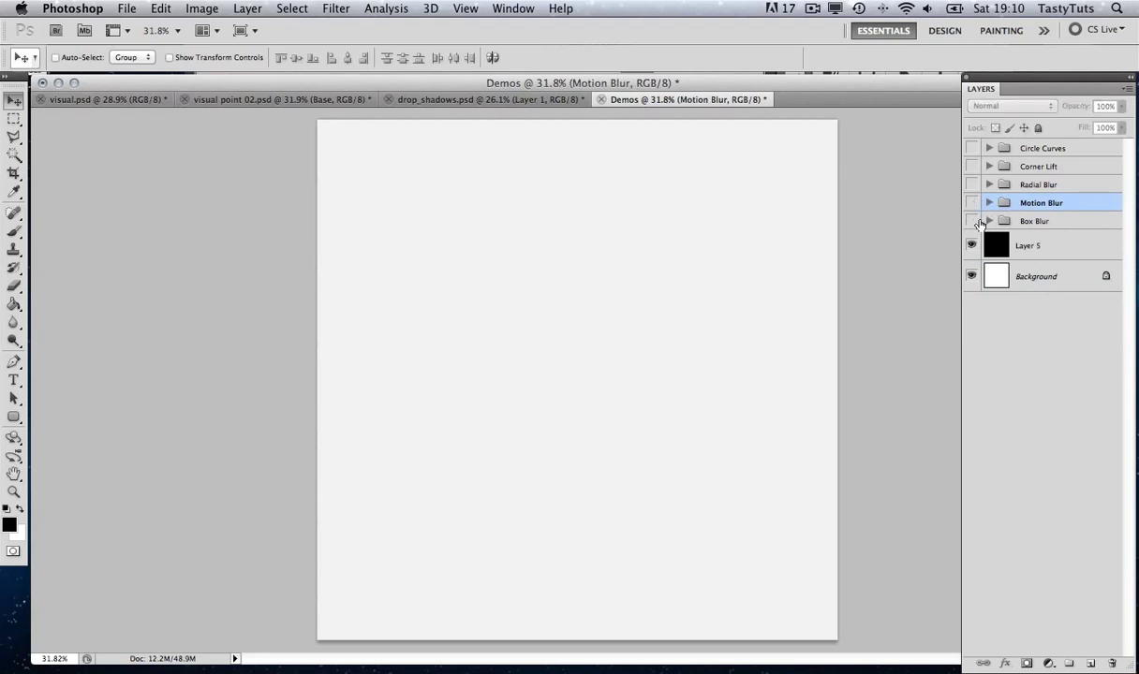
left_click(972, 221)
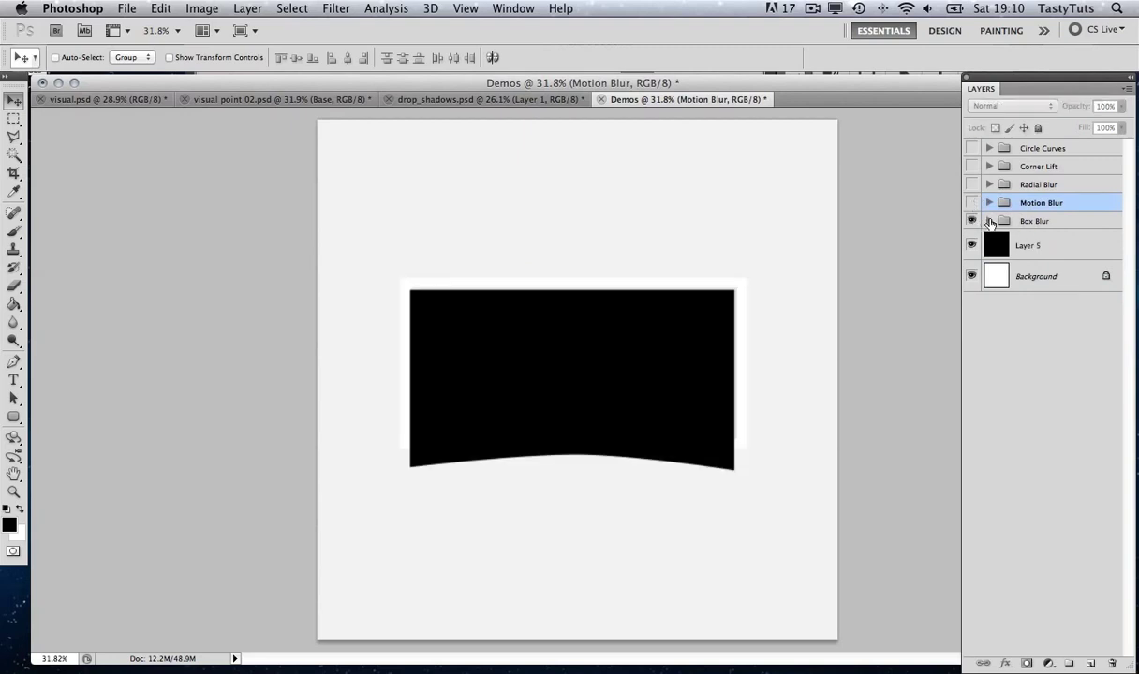
left_click(989, 221)
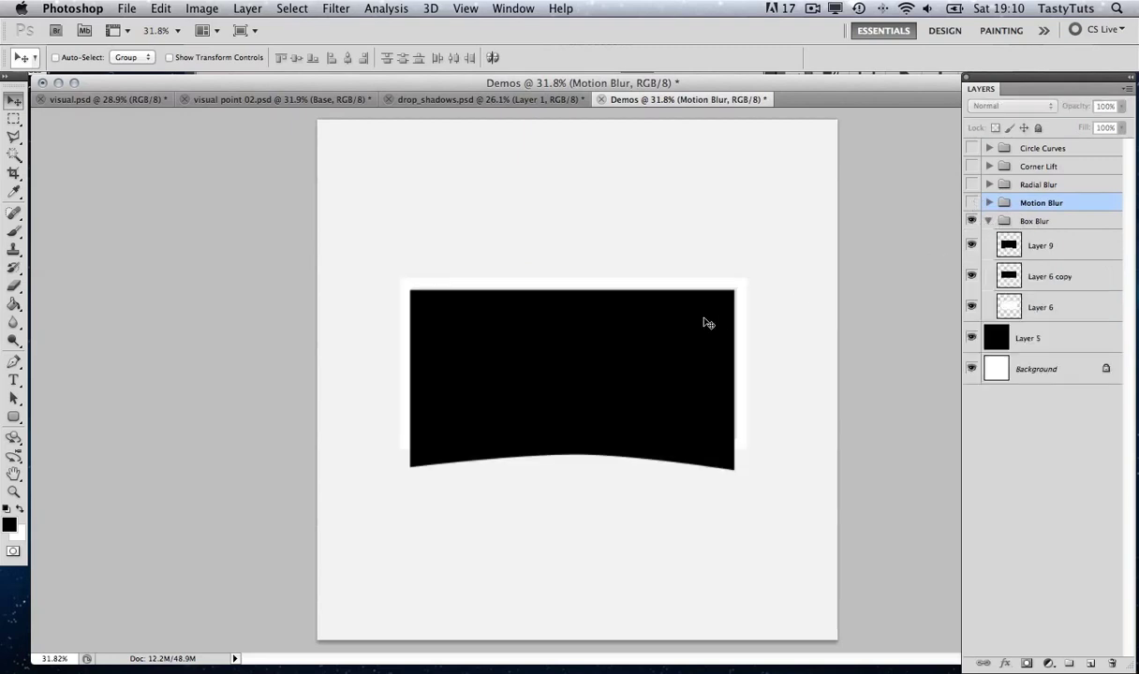
Step: Check the box-blur example on the drop_shadows.psd reference sheet
left_click(489, 99)
left_click_drag(1024, 81, 661, 114)
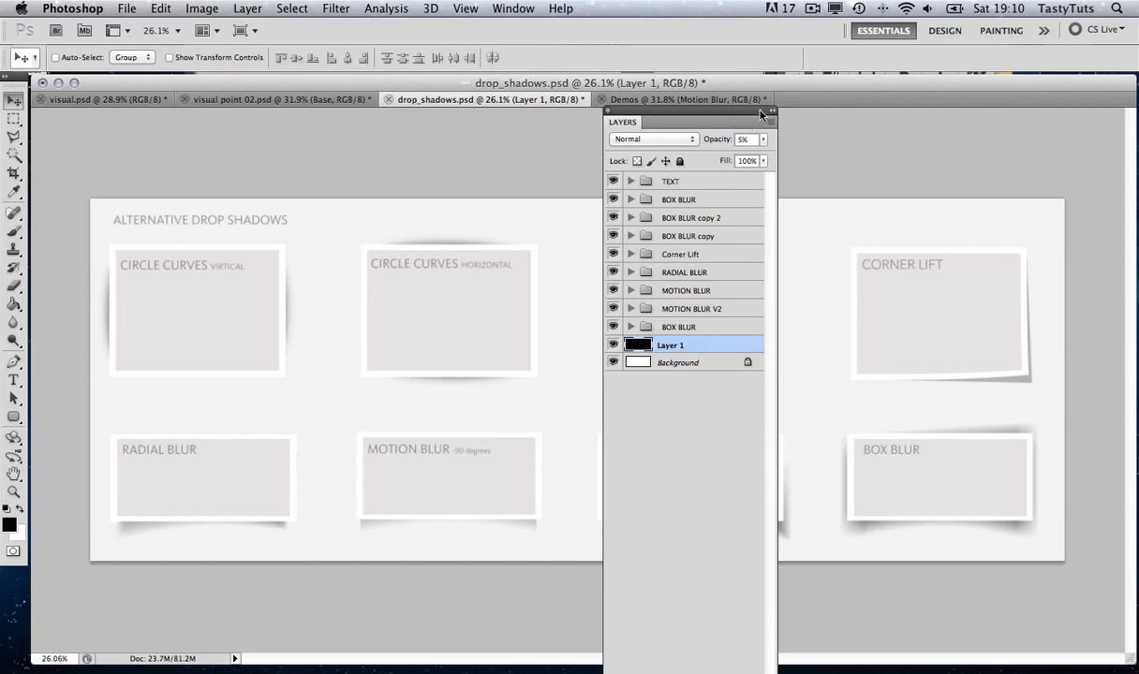
left_click_drag(732, 117, 1065, 84)
Step: In the Demos document, select Layer 9 and toggle its visibility to compare
left_click(646, 97)
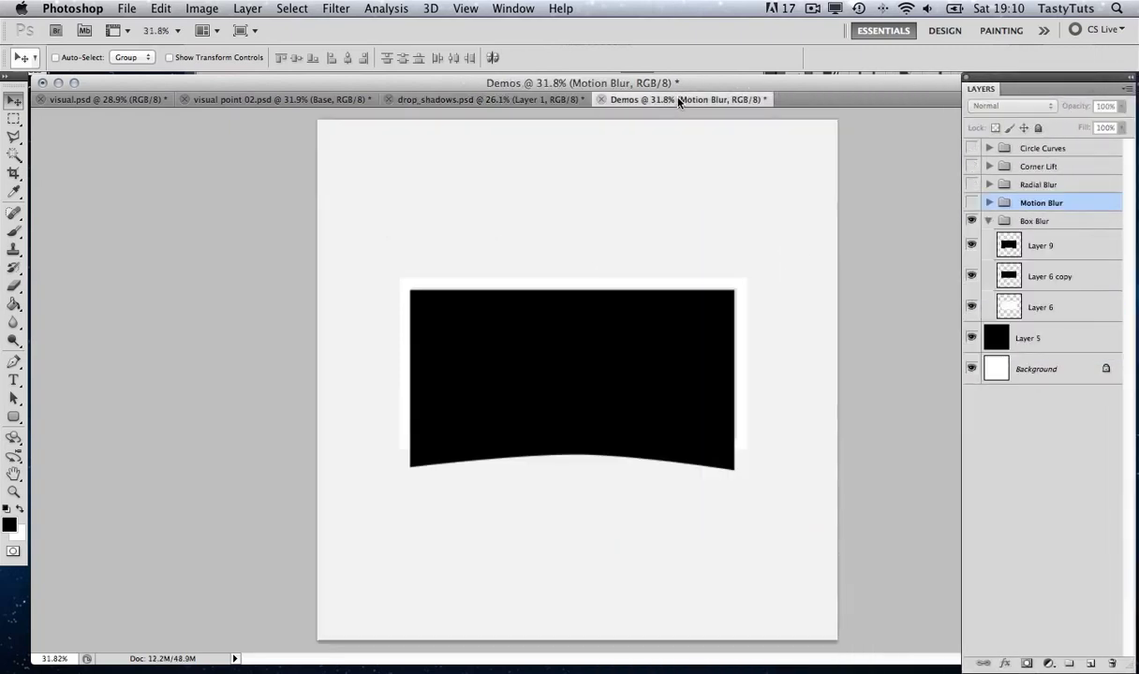
left_click(1039, 242)
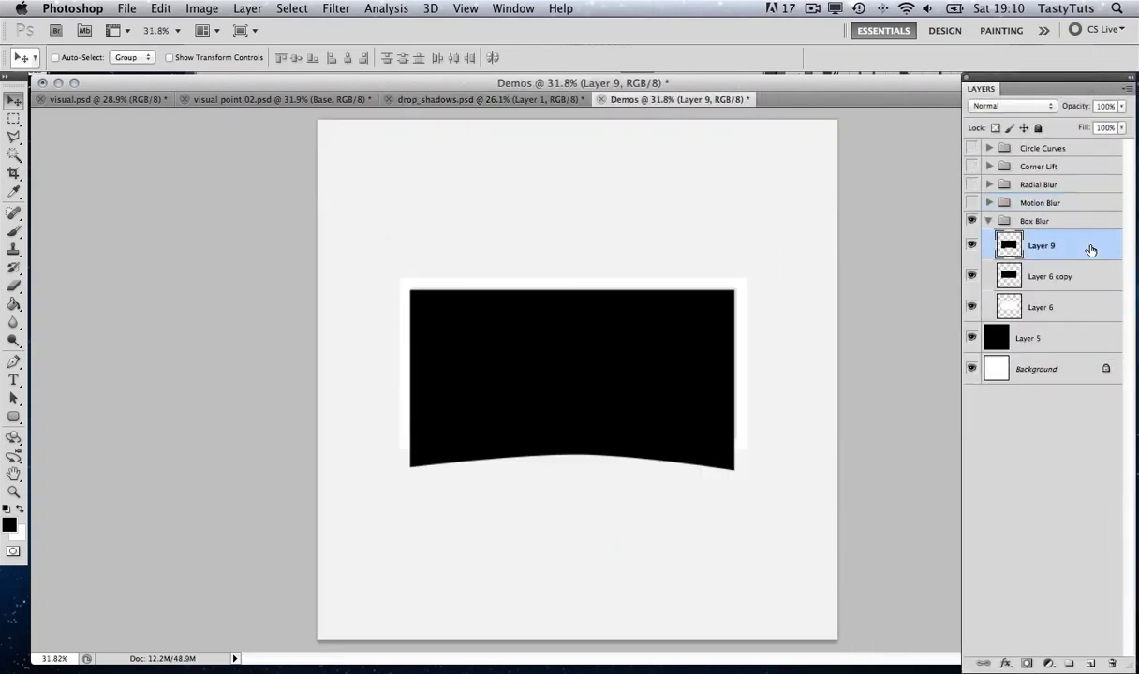
left_click(970, 246)
left_click(971, 246)
left_click(967, 246)
left_click(968, 245)
Step: Cut the top-left wedge off the black shape with the Polygonal Lasso, then move the shape up
key("l")
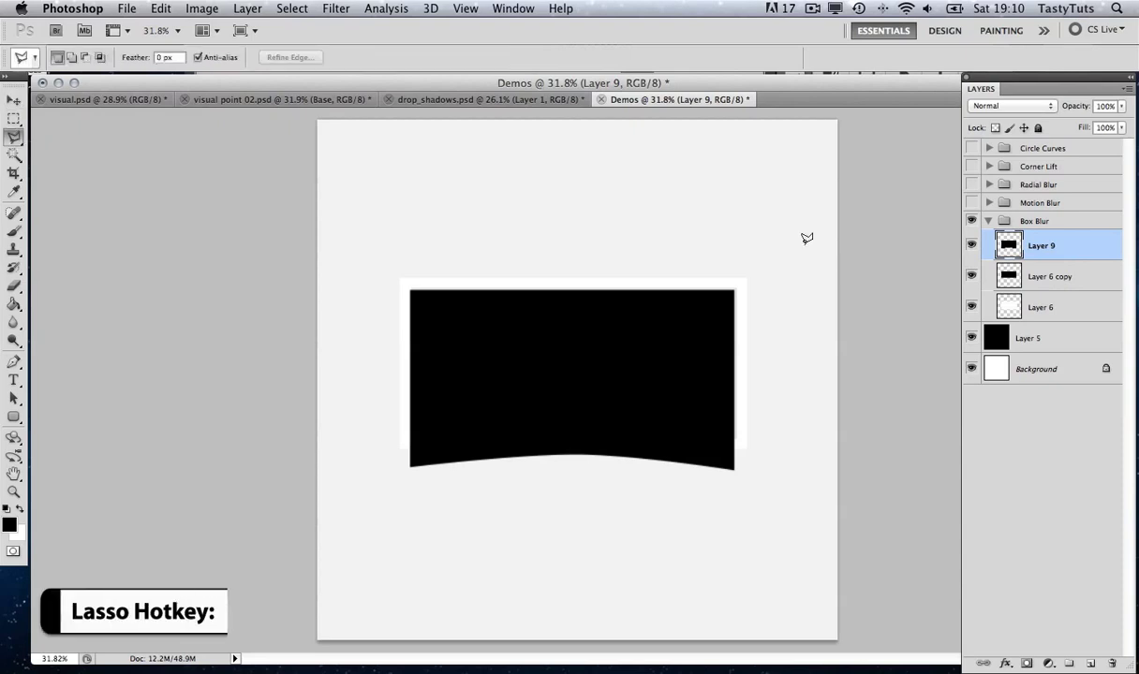
left_click(757, 286)
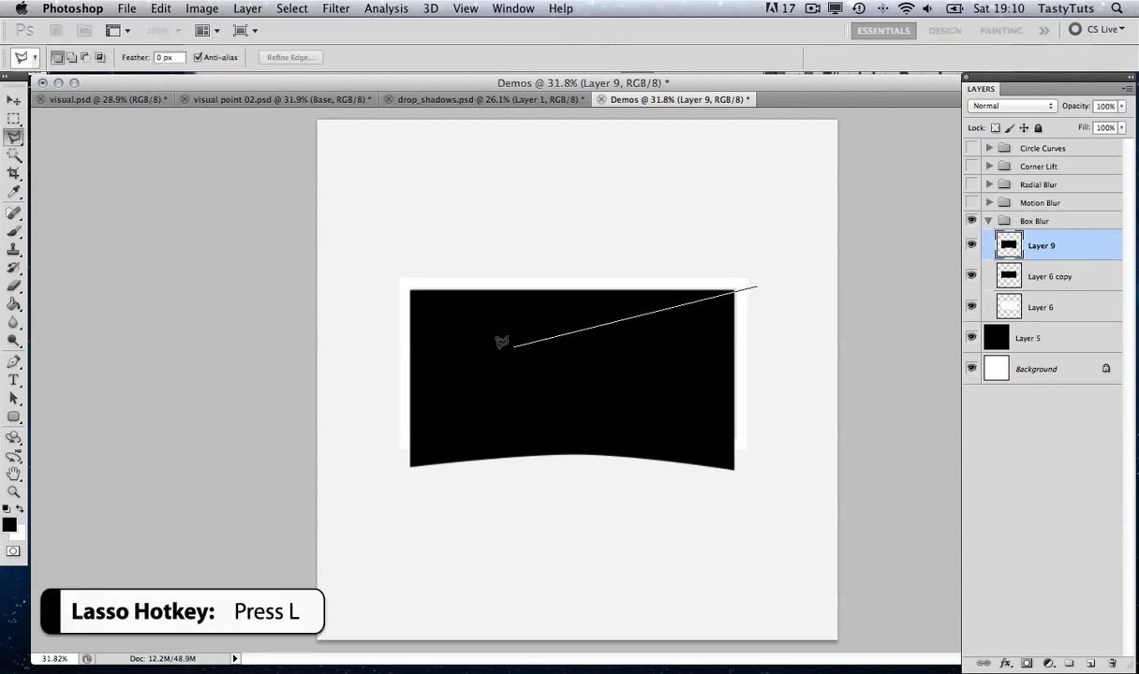
left_click(351, 348)
left_click(353, 215)
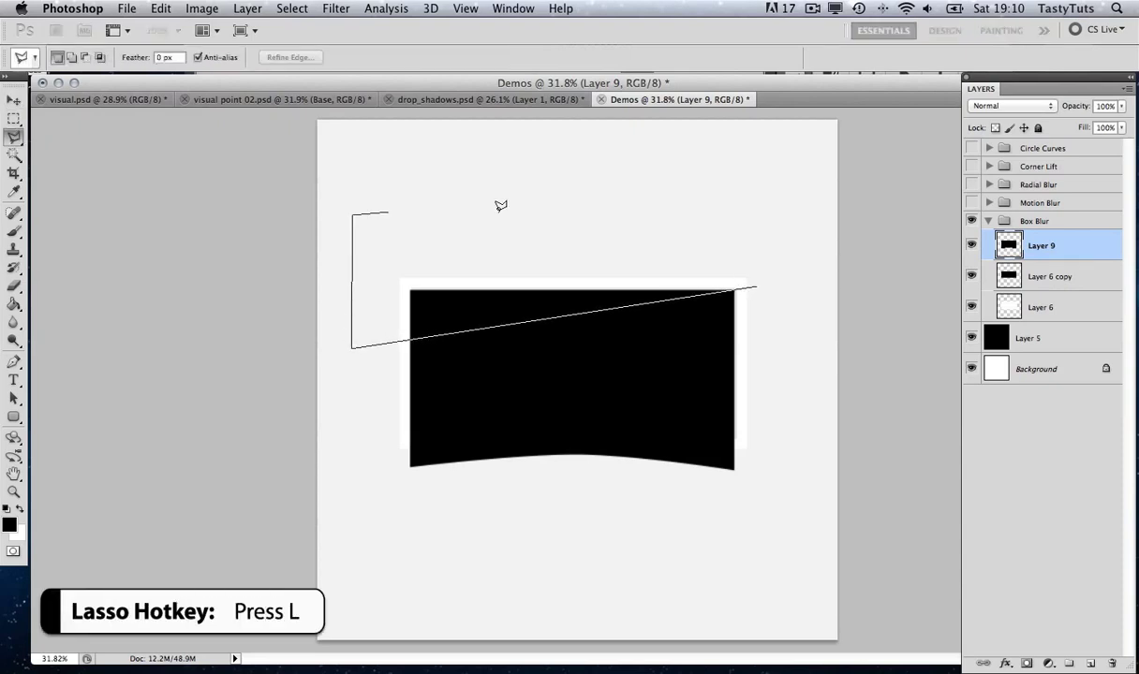
double_click(705, 200)
key("Delete")
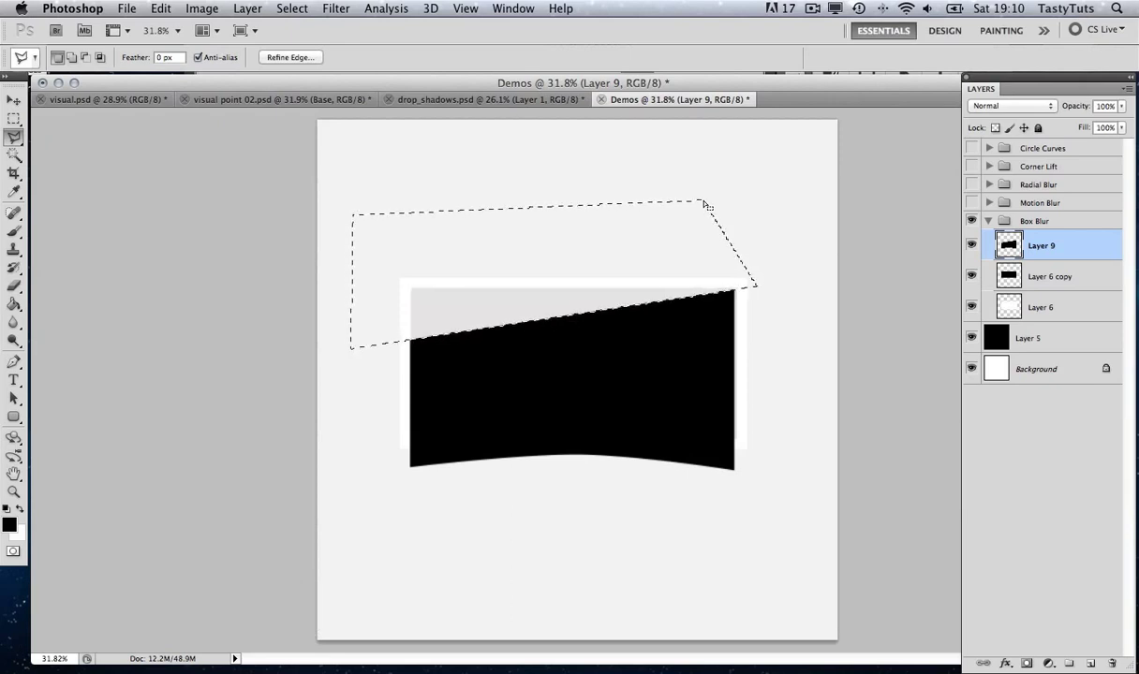
key("super+d")
key("v")
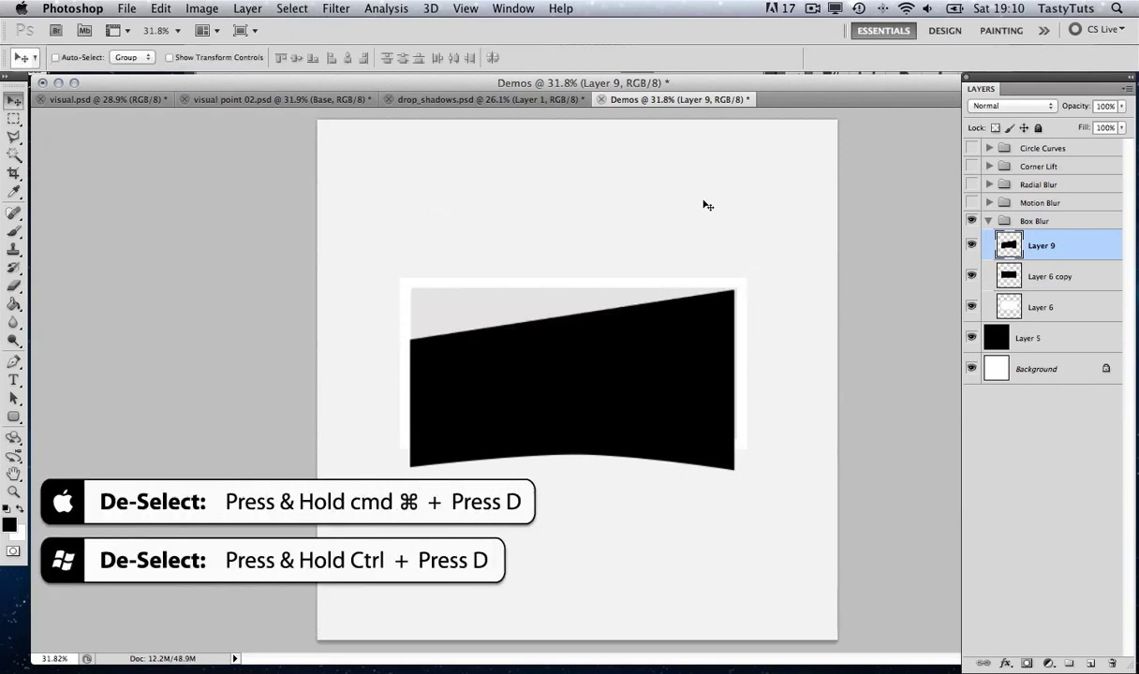
mouse_move(527, 412)
left_mouse_down()
mouse_move(564, 392)
mouse_move(547, 408)
mouse_move(549, 431)
left_mouse_up()
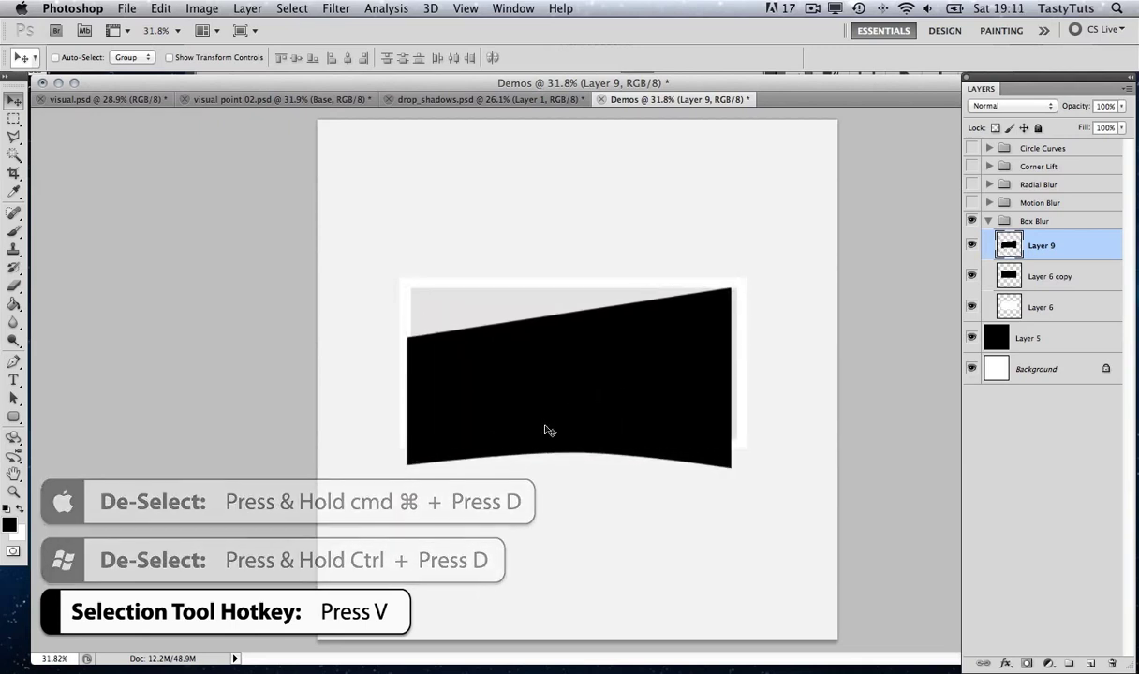
Step: Stretch the shape taller with Free Transform and nudge it slightly right
key("super+t")
left_click_drag(569, 287, 570, 266)
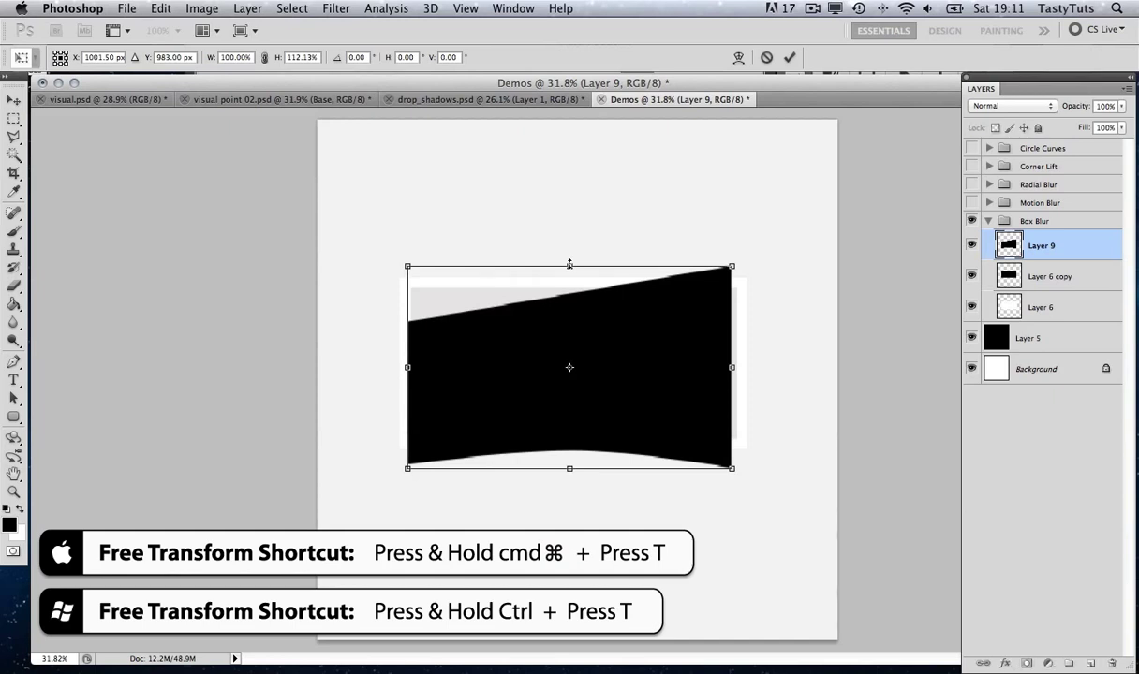
key("Return")
mouse_move(569, 318)
left_mouse_down()
mouse_move(581, 325)
mouse_move(567, 325)
left_mouse_up()
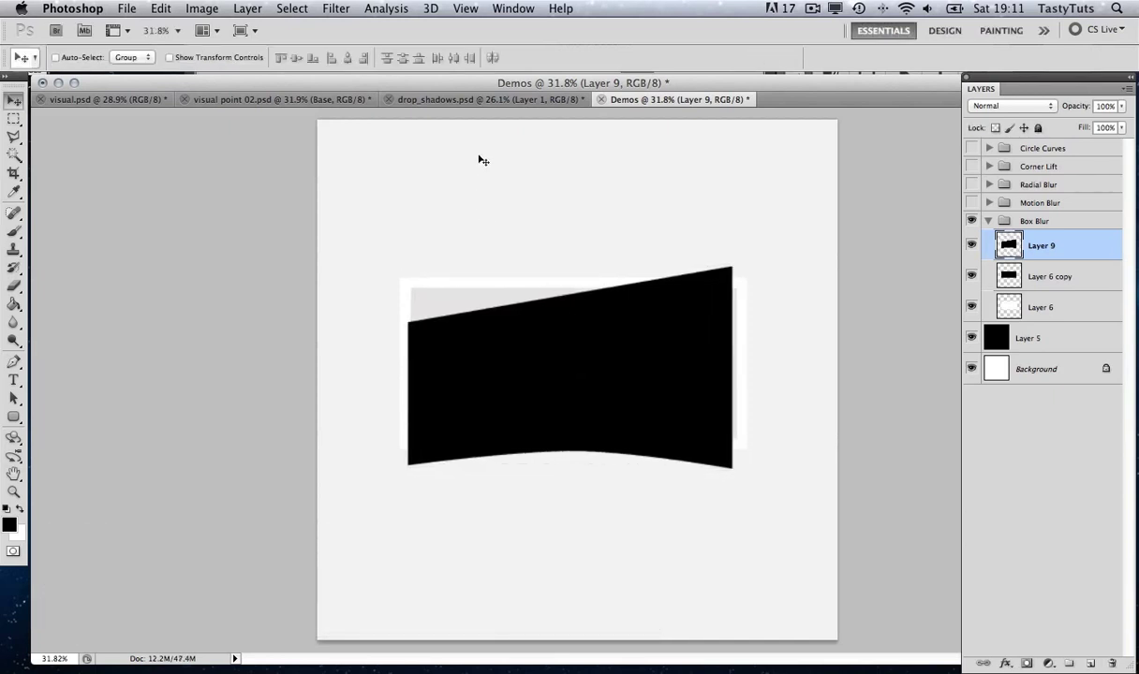
Step: Apply a 100-pixel Box Blur to Layer 9's black shape
left_click(335, 8)
mouse_move(375, 178)
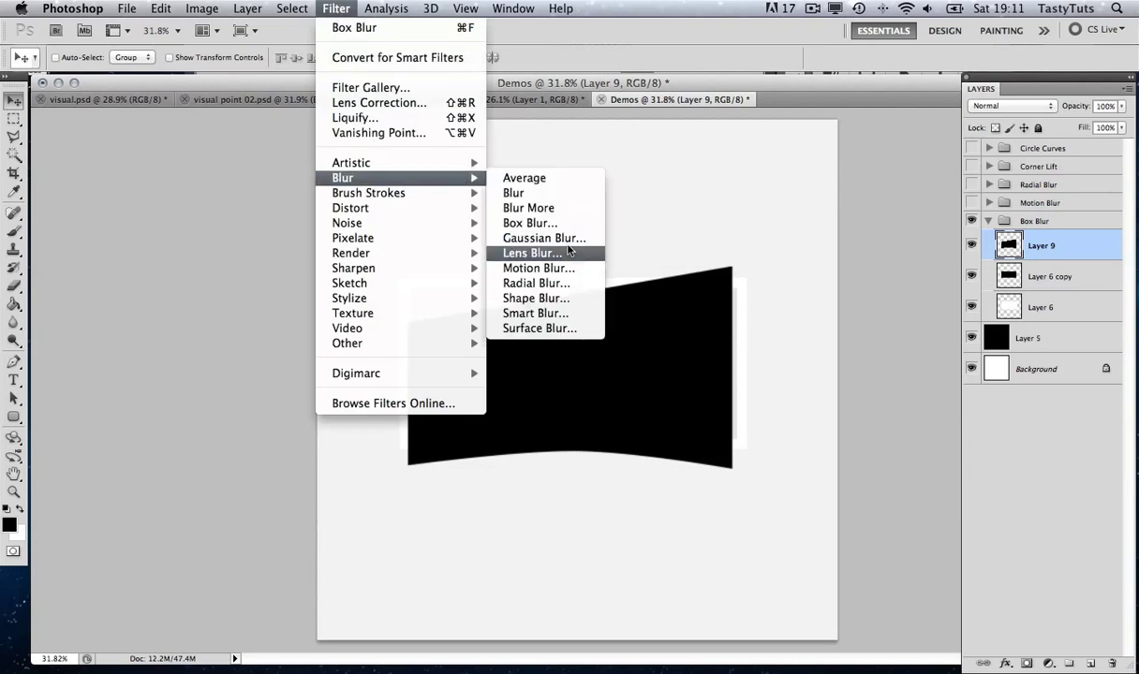
left_click(548, 223)
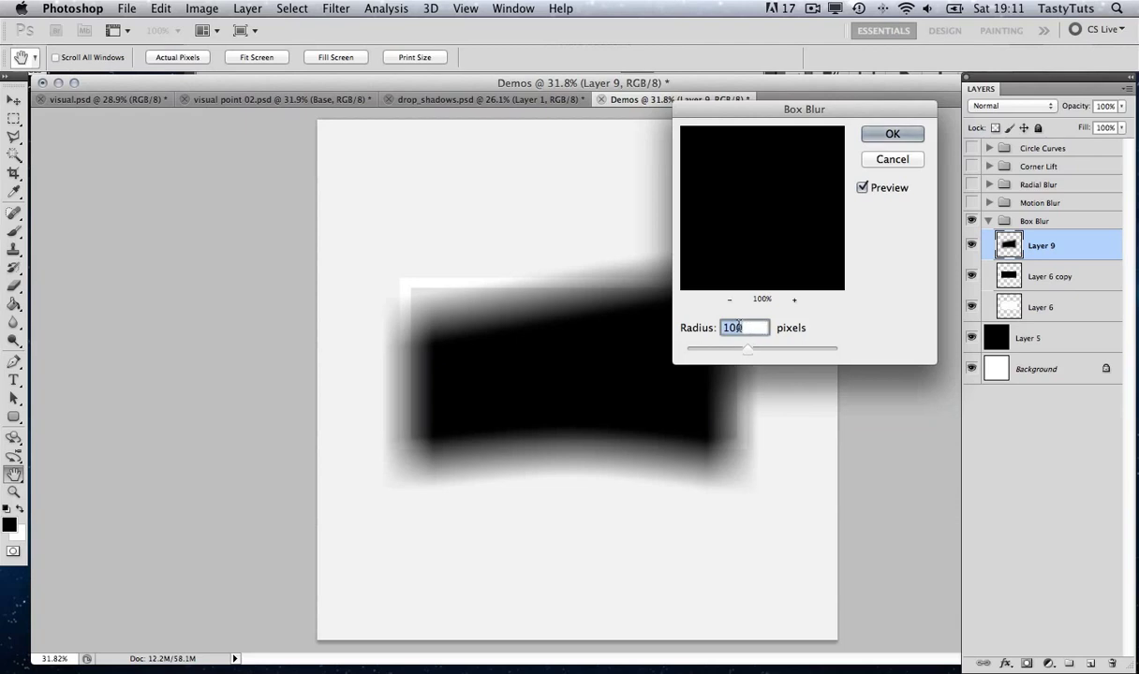
left_click(858, 132)
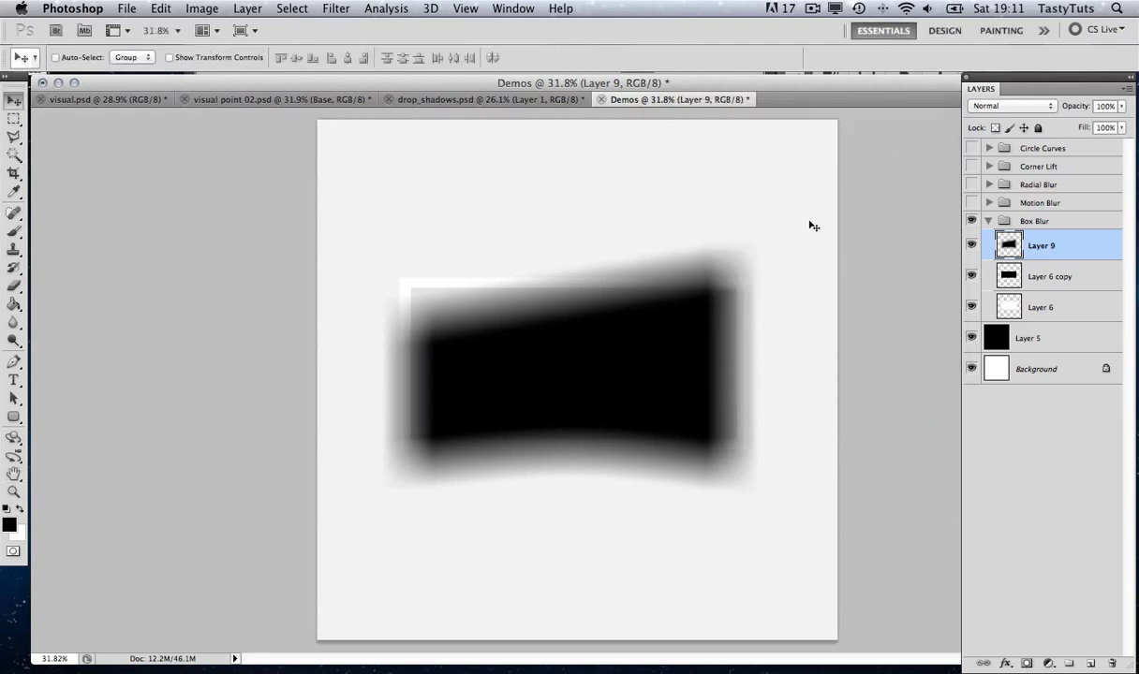
Step: Move Layer 9 below Layer 6 behind the frame and adjust its vertical position
left_click_drag(1009, 241, 1064, 321)
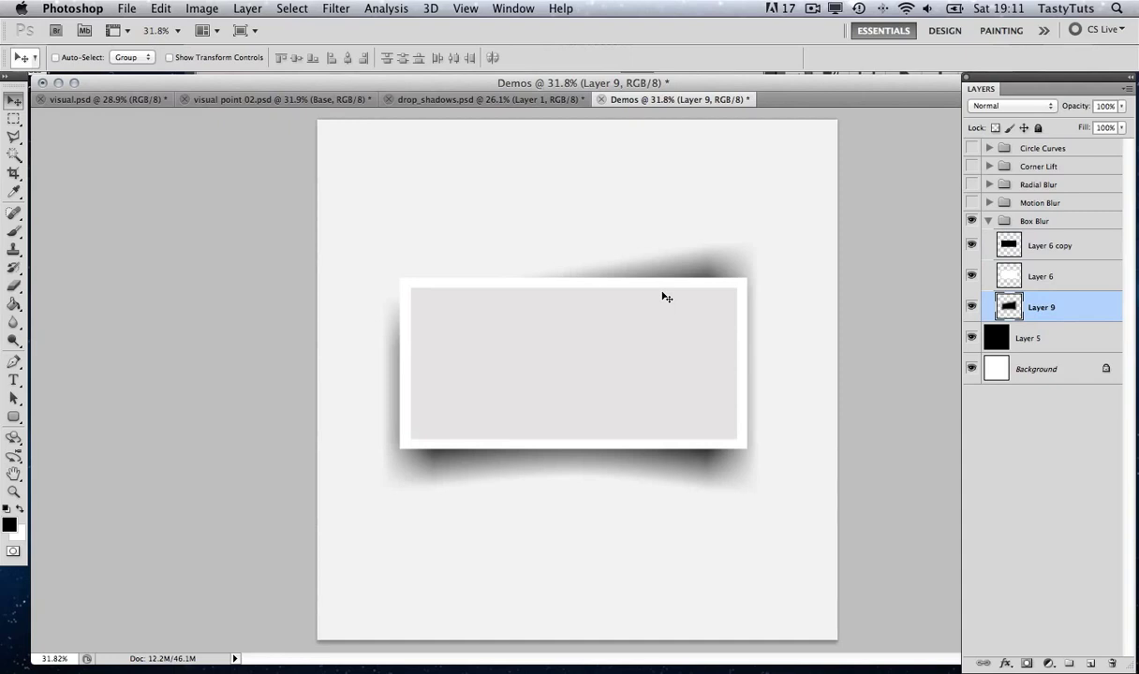
key("shift+Up")
key("shift+Up")
key("shift+Down")
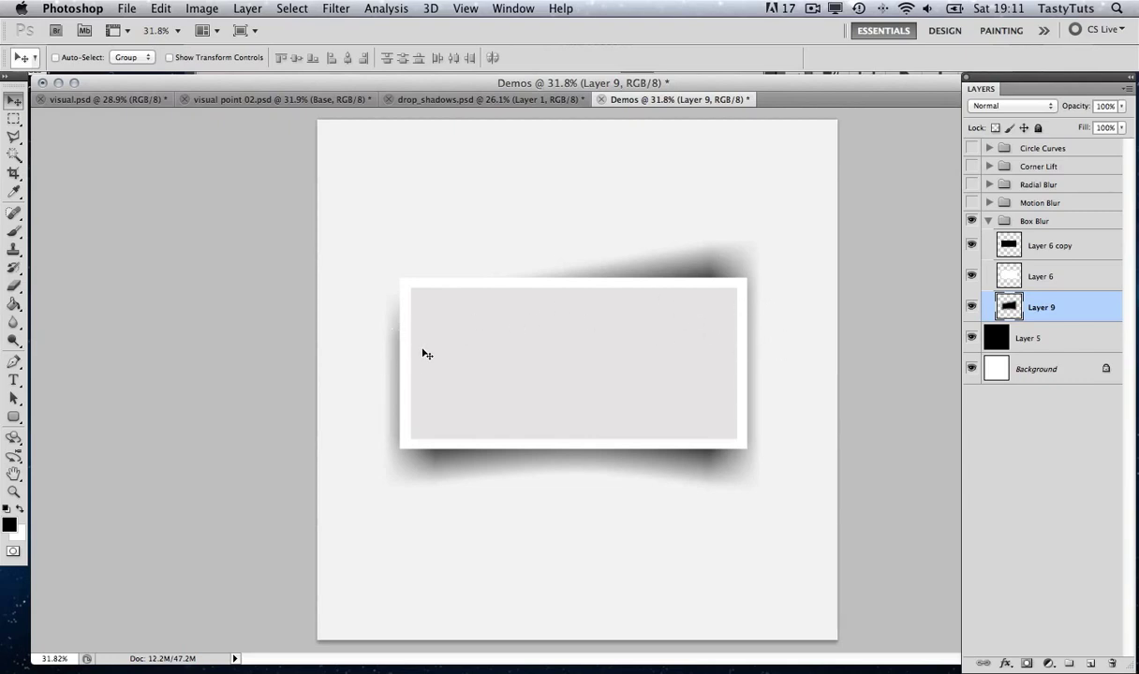
Step: Narrow the Layer 9 shadow to about 98% width and set it to 60% opacity
key("ctrl+t")
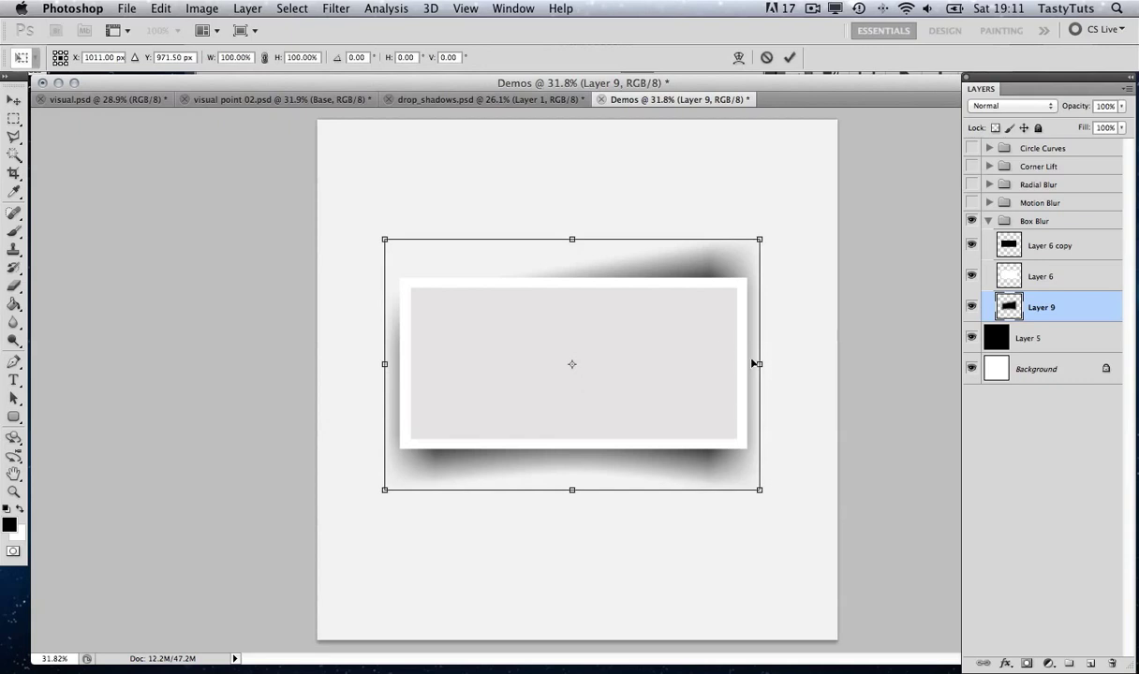
left_click_drag(756, 363, 755, 364)
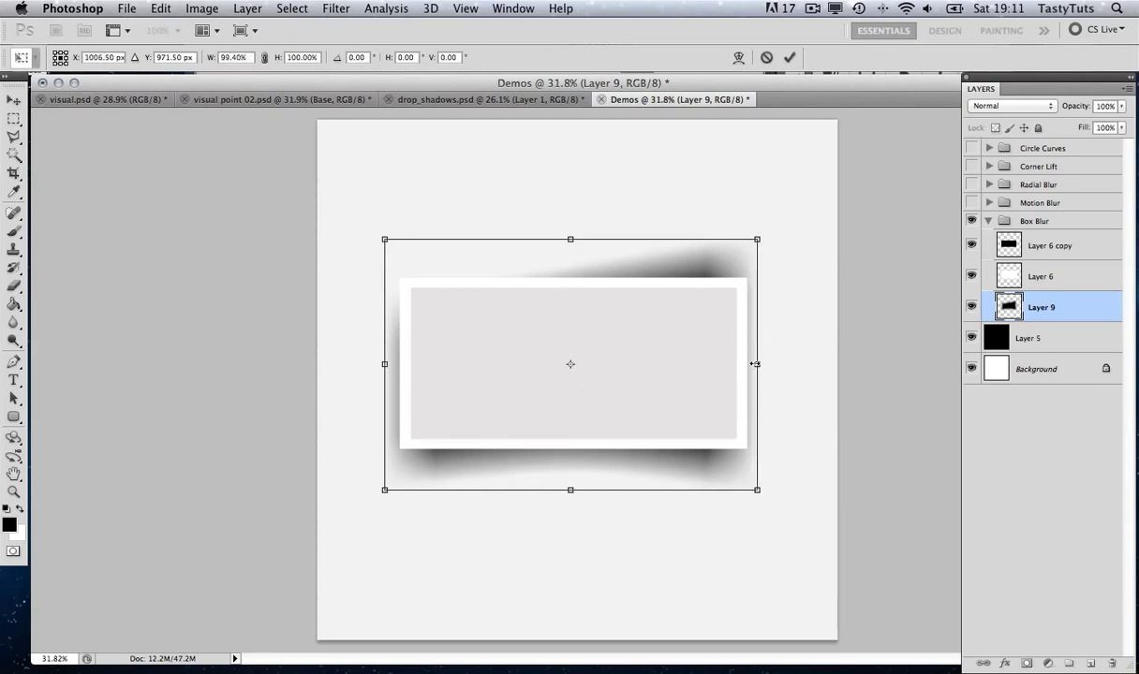
key("Right")
key("Right")
key("Right")
key("Right")
key("Right")
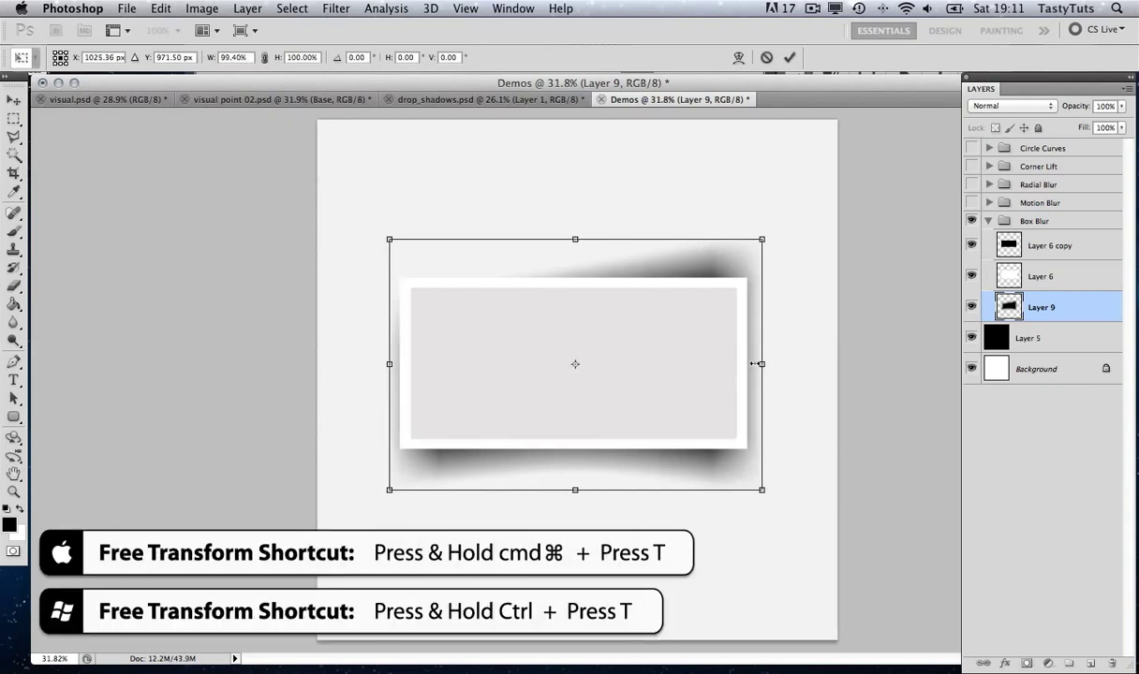
left_click_drag(759, 363, 756, 366)
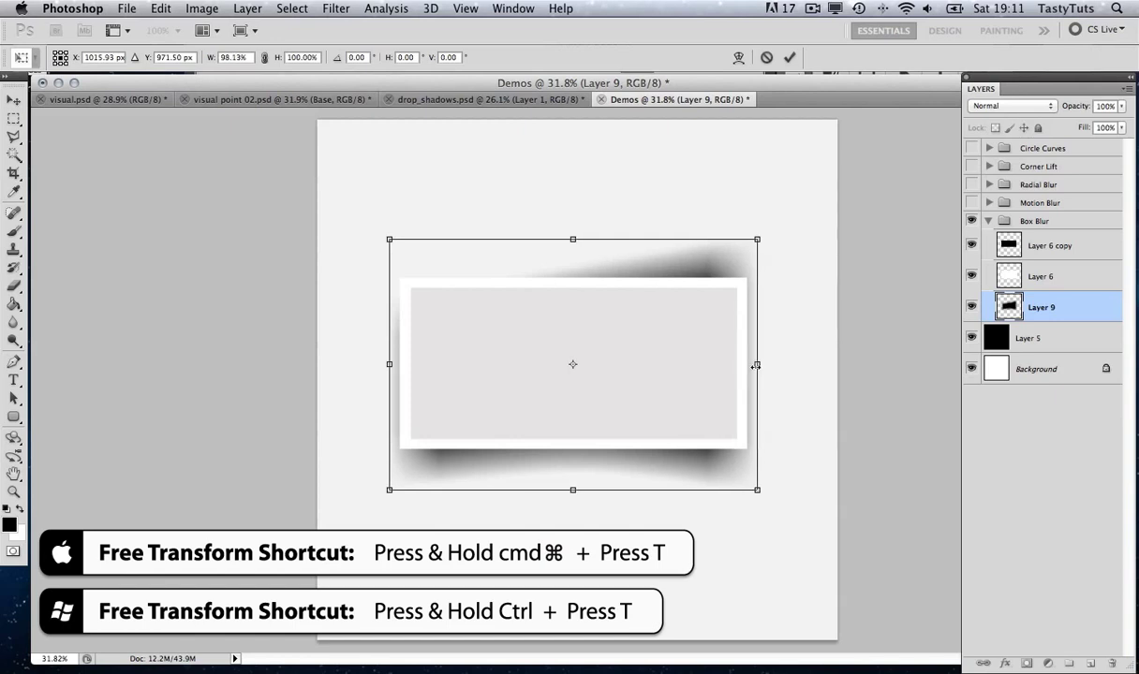
key("Return")
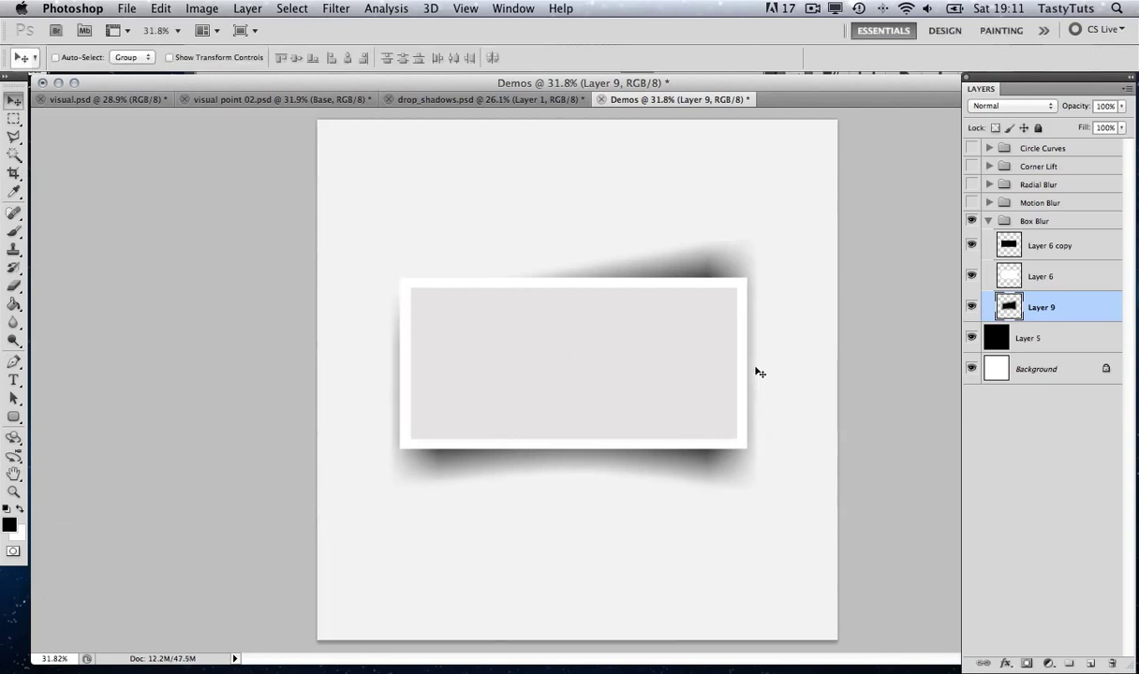
key("6")
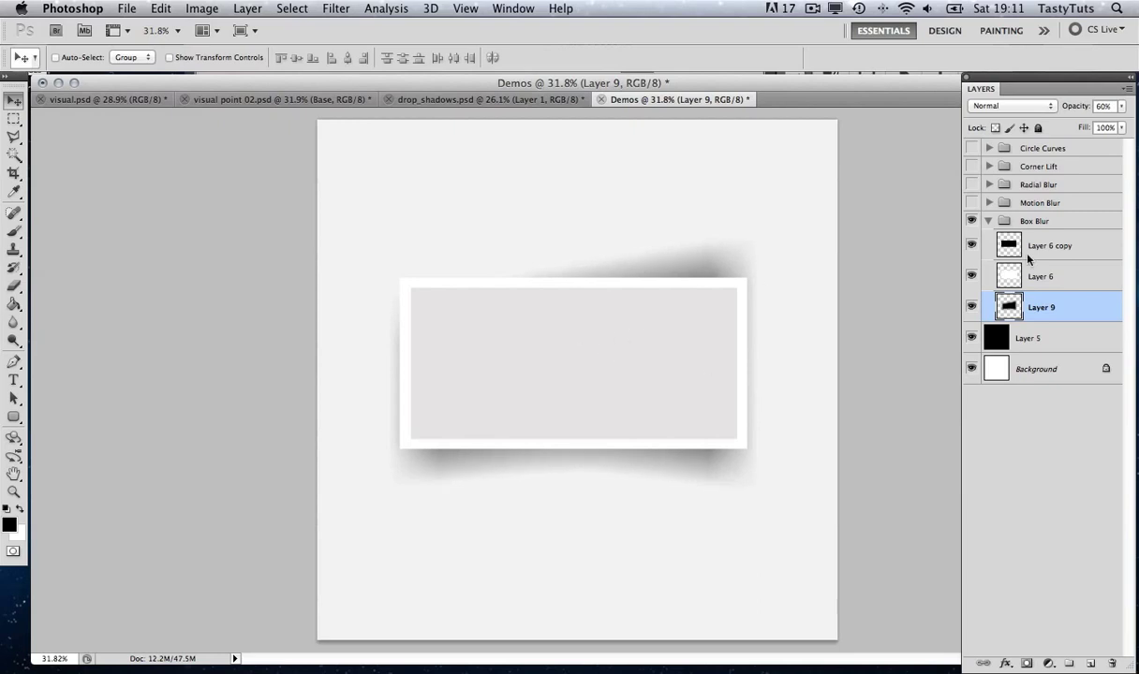
left_click(988, 221)
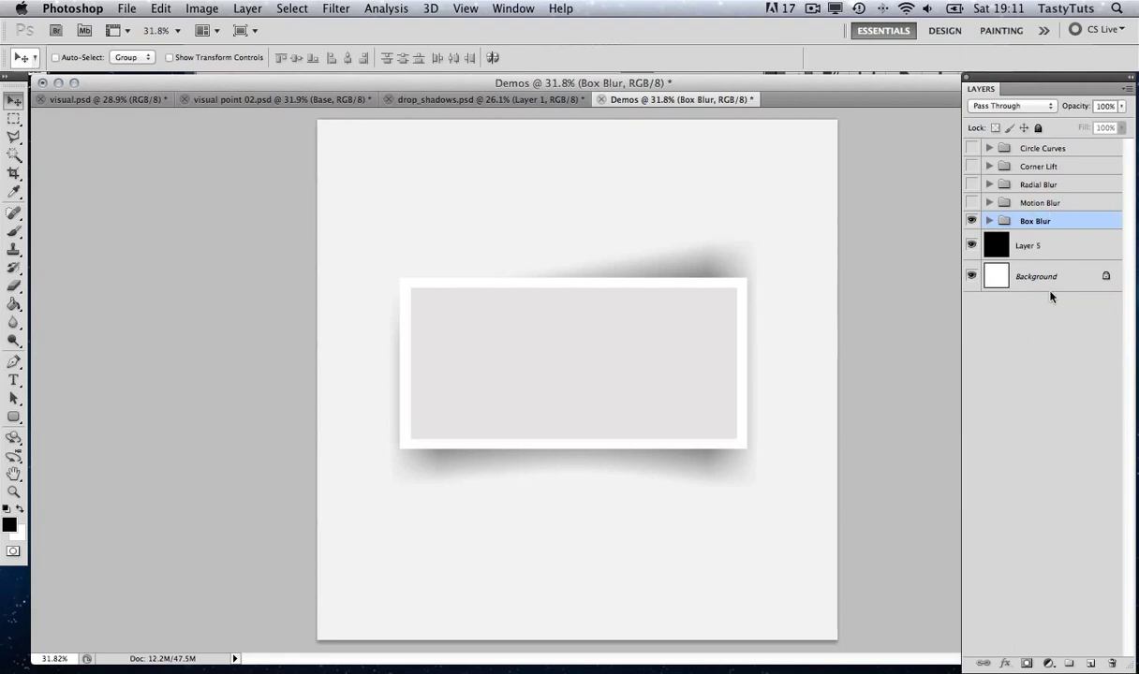
Step: View the finished visual.psd composition of four tilted framed photos with shadows
left_click(110, 97)
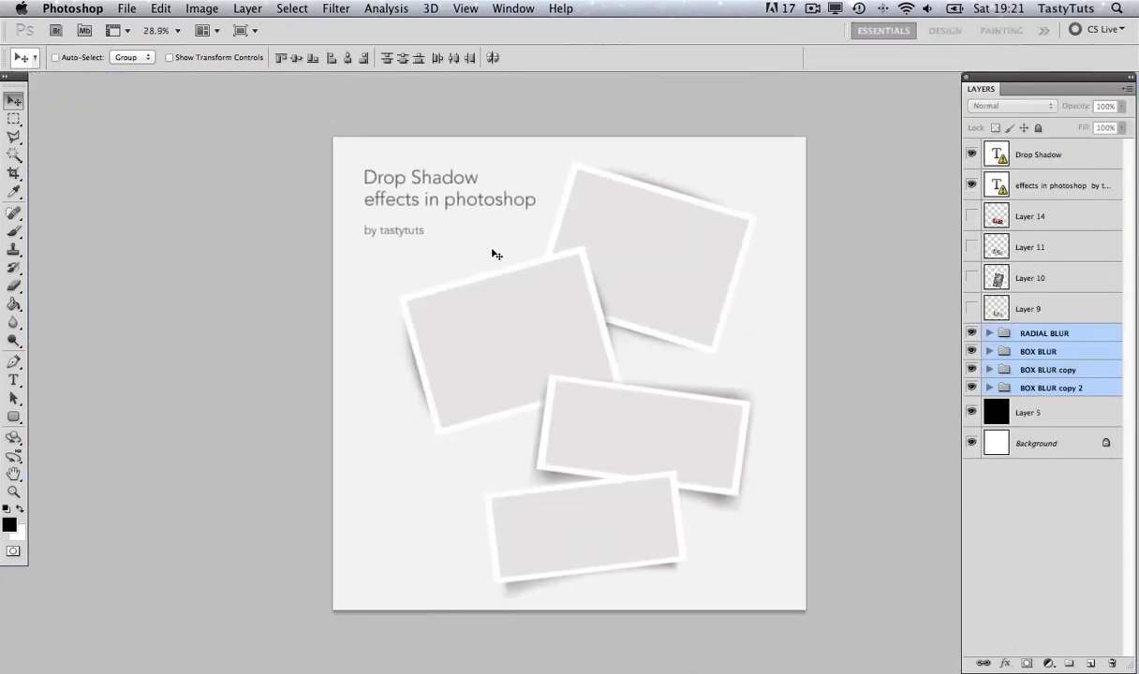